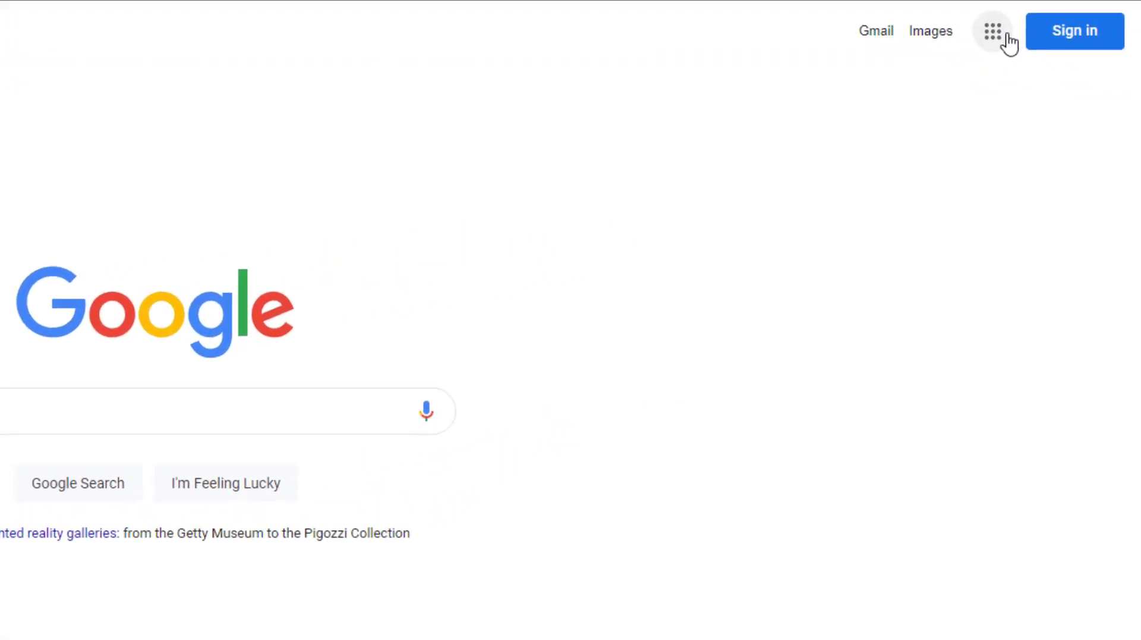
# Step: Open YouTube from the Google apps and sign in with the account's email address and password
pyautogui.click(1006, 36)
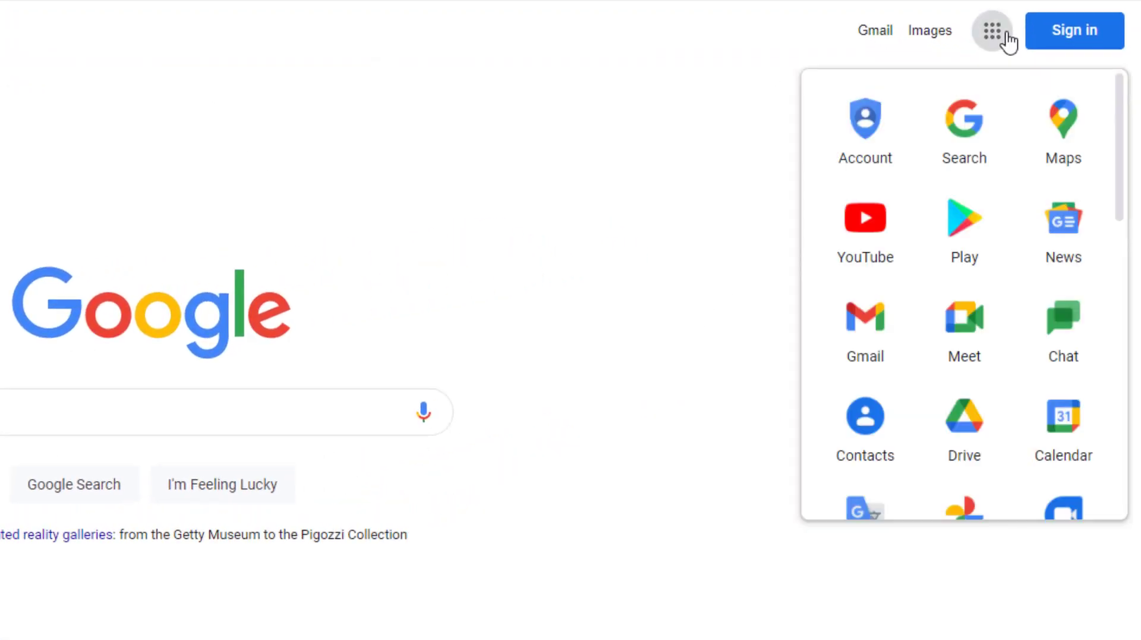
pyautogui.click(865, 252)
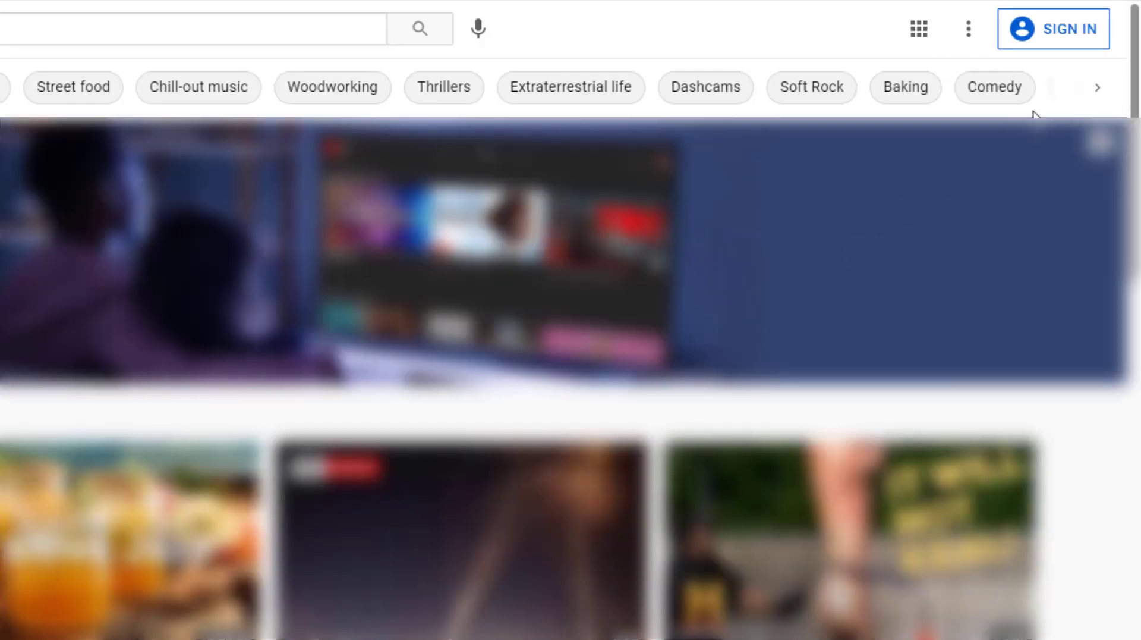
pyautogui.click(1071, 30)
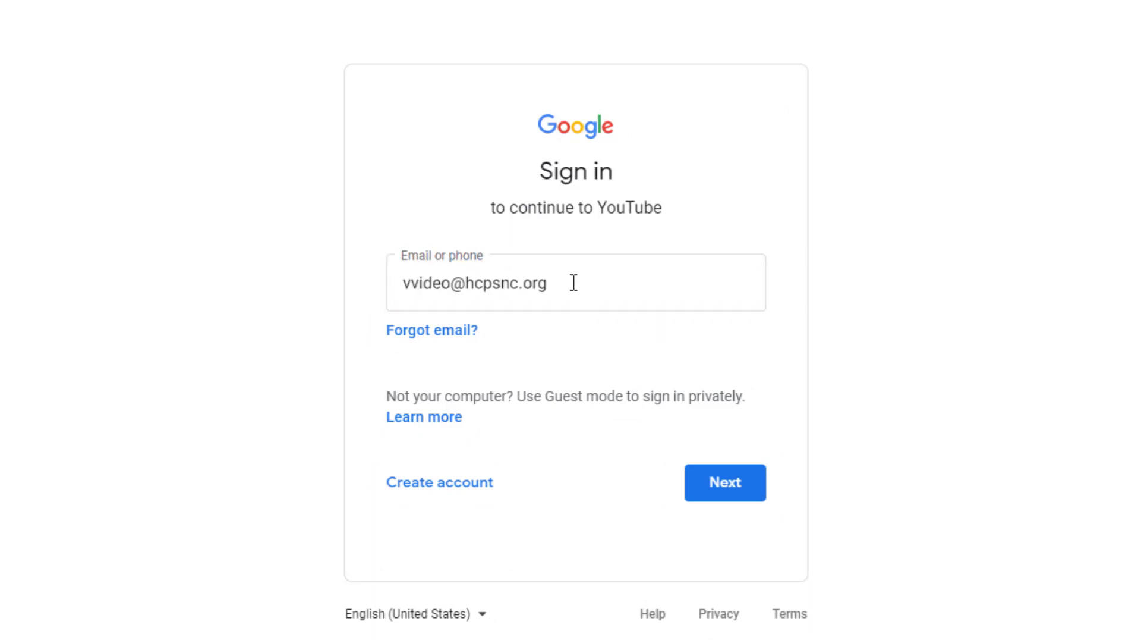
pyautogui.click(726, 491)
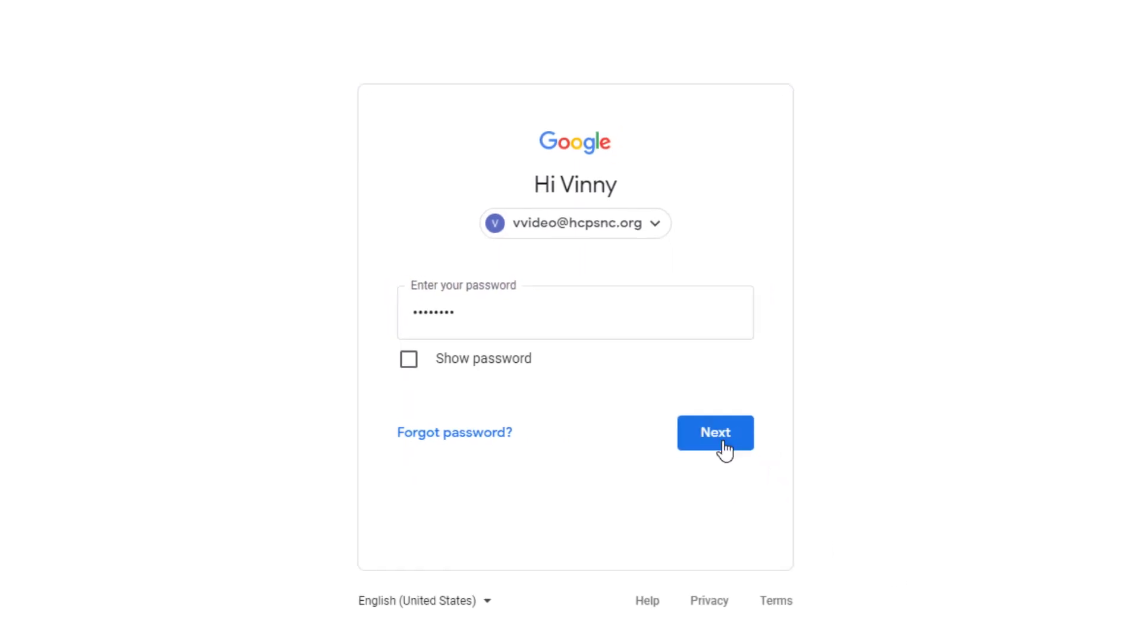
pyautogui.click(665, 421)
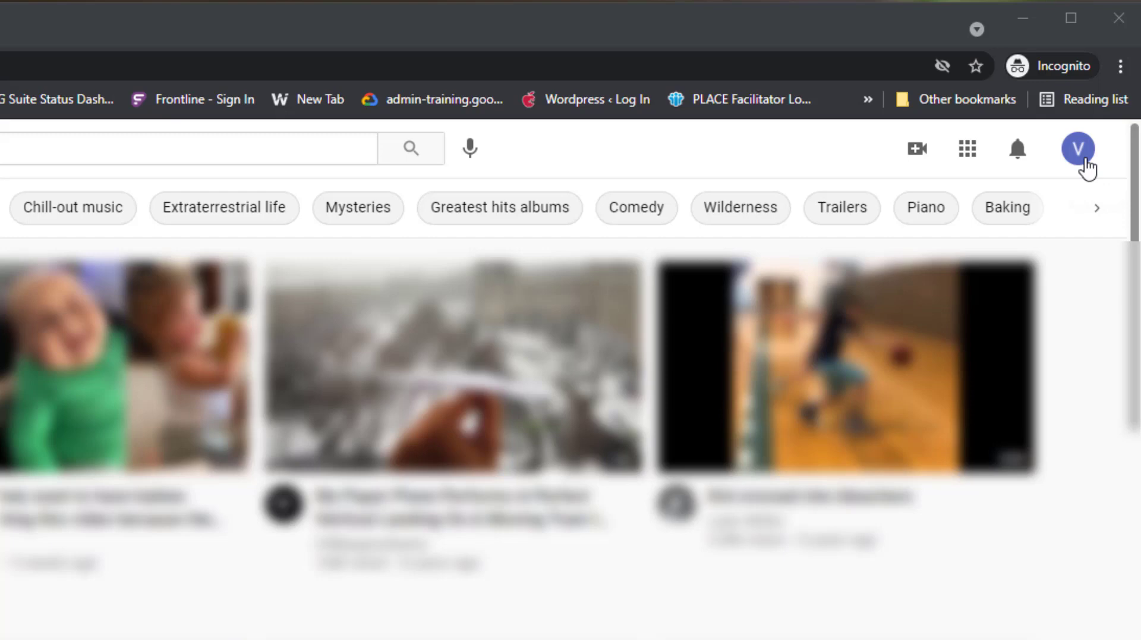
# Step: Create a YouTube channel for the signed-in account, keeping the default name and profile picture
pyautogui.click(1084, 162)
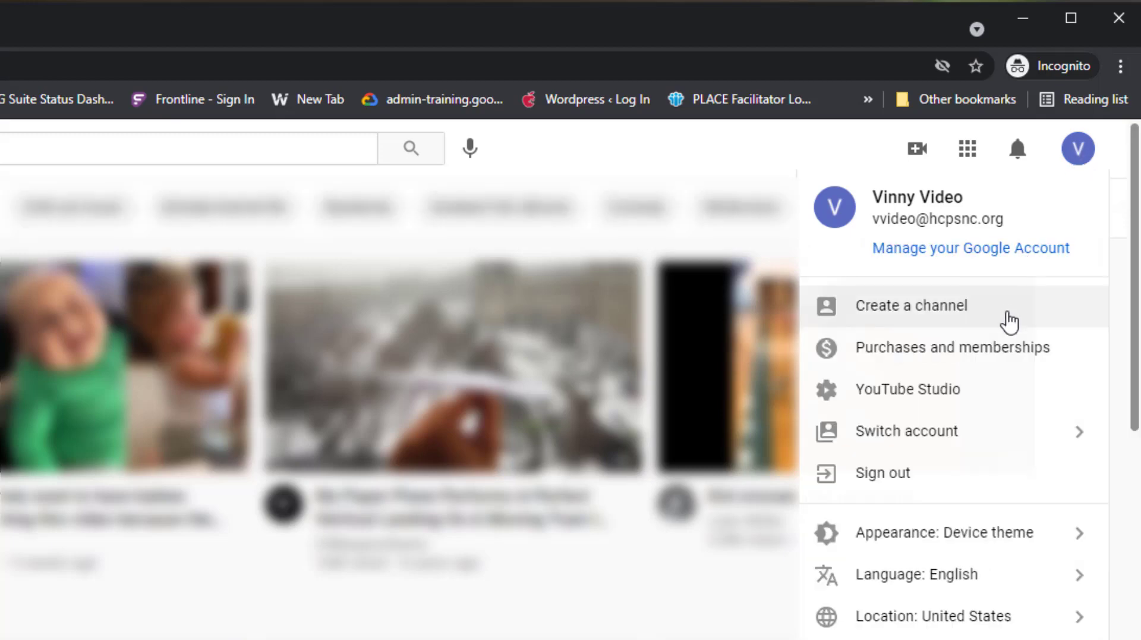
pyautogui.click(975, 307)
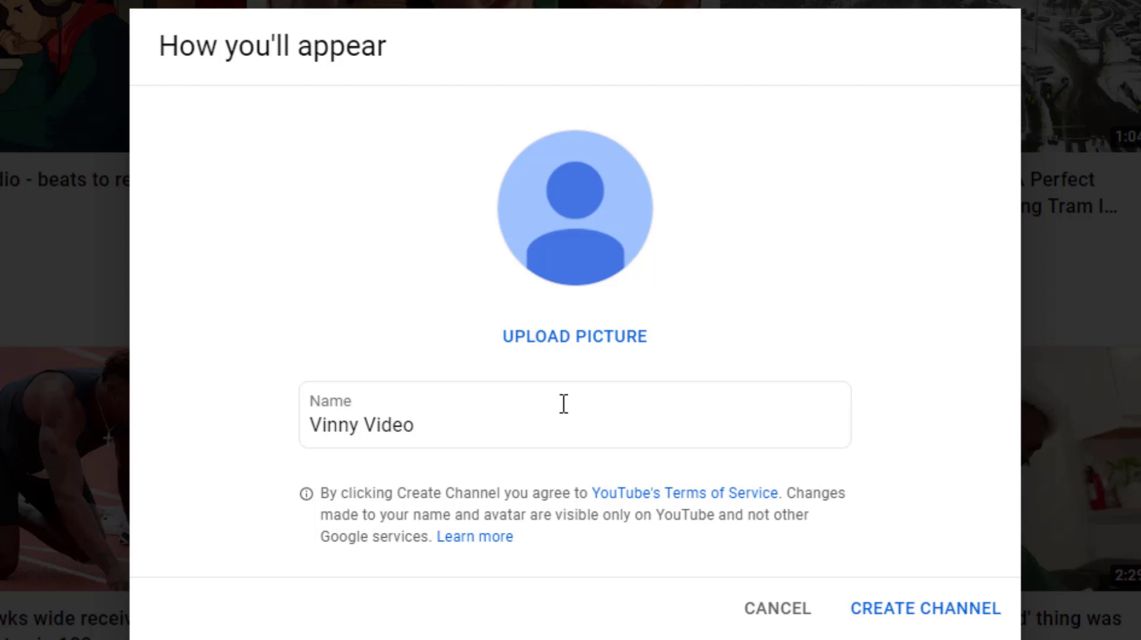
pyautogui.click(912, 611)
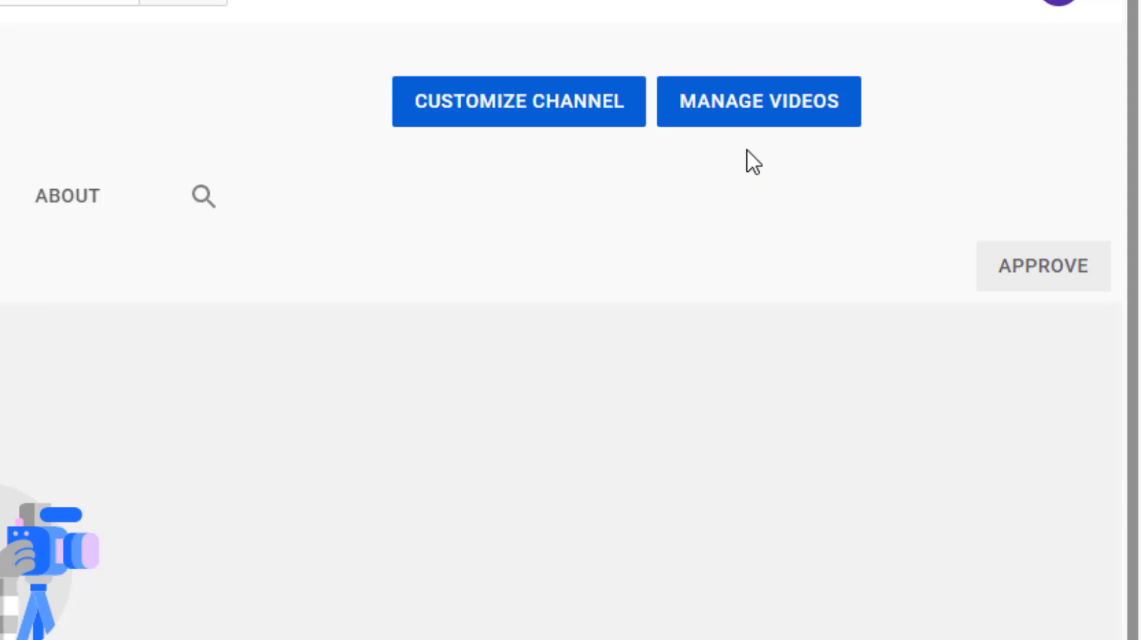
# Step: Open the channel's customization page in YouTube Studio and dismiss the introductory messages
pyautogui.click(499, 116)
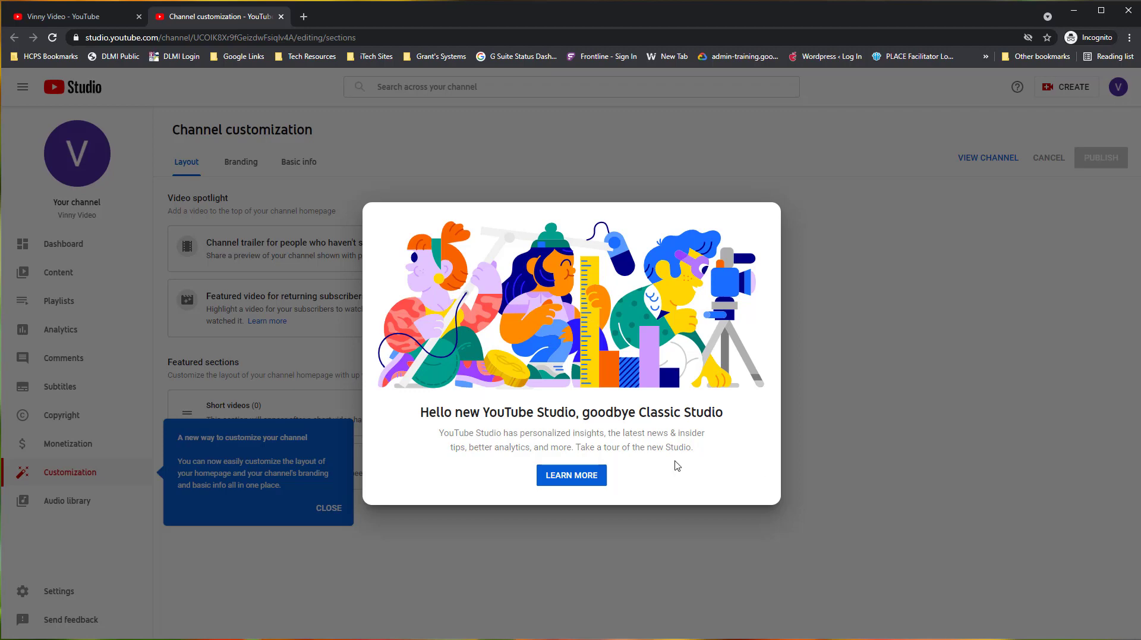
pyautogui.click(890, 440)
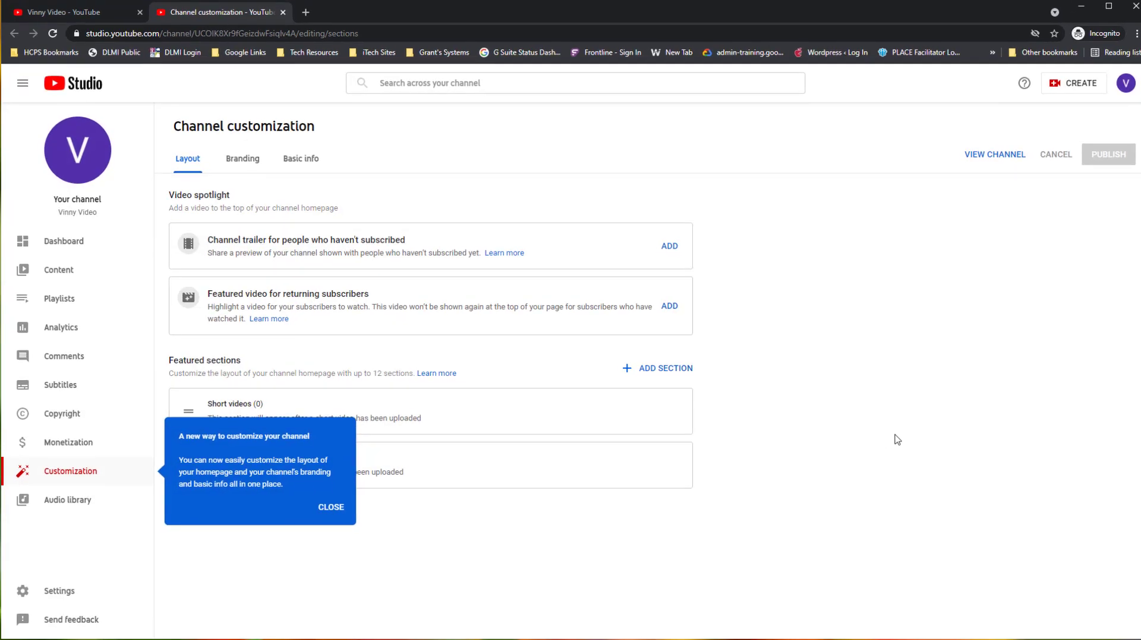
pyautogui.click(393, 482)
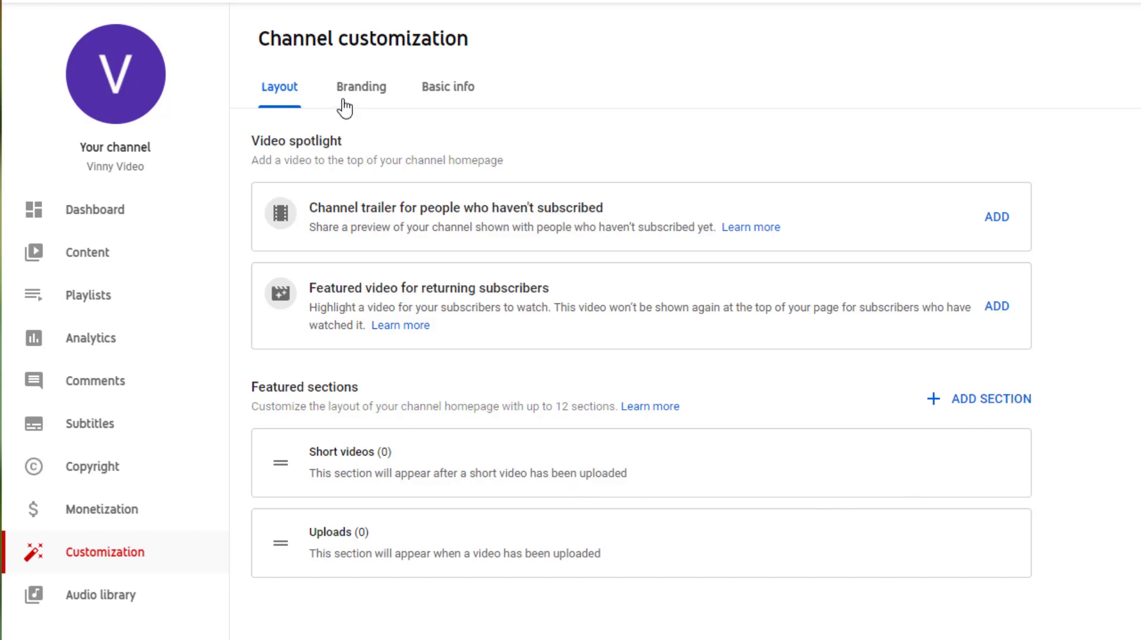
# Step: Review the channel's branding options for picture, banner image and video watermark, highlighting the recommended banner dimensions
pyautogui.click(373, 90)
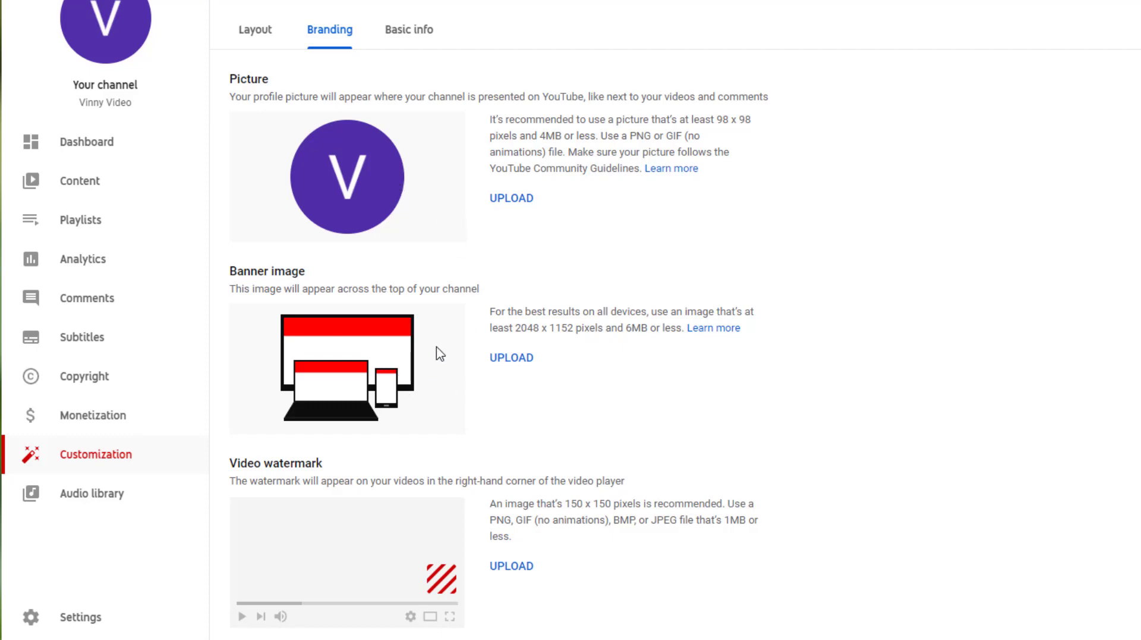
pyautogui.moveTo(516, 329); pyautogui.dragTo(604, 330)
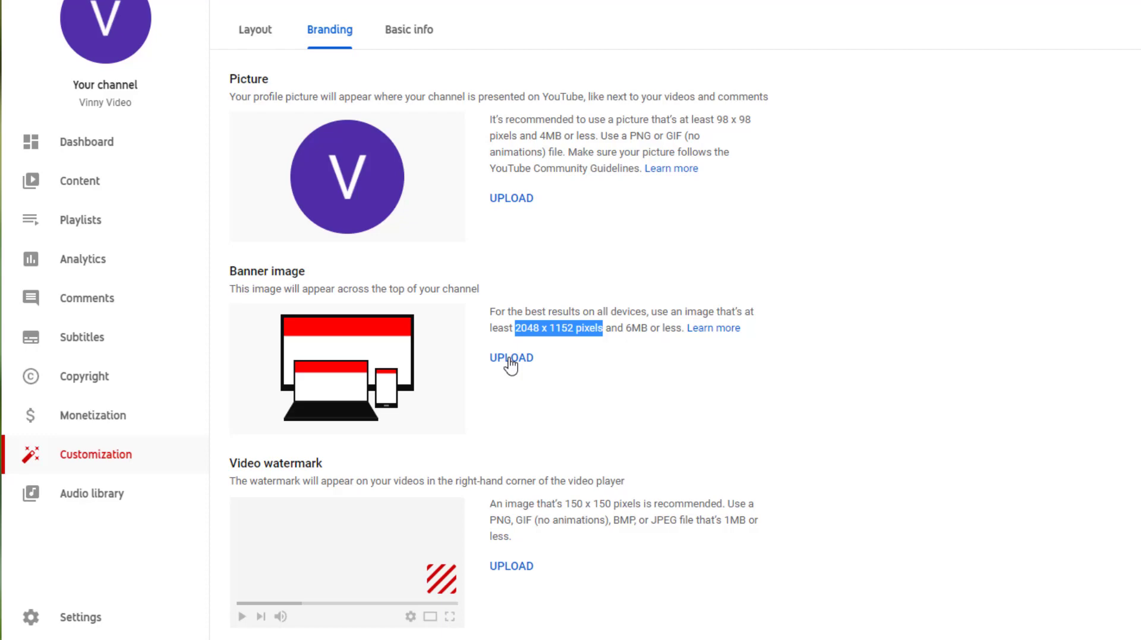
pyautogui.click(870, 493)
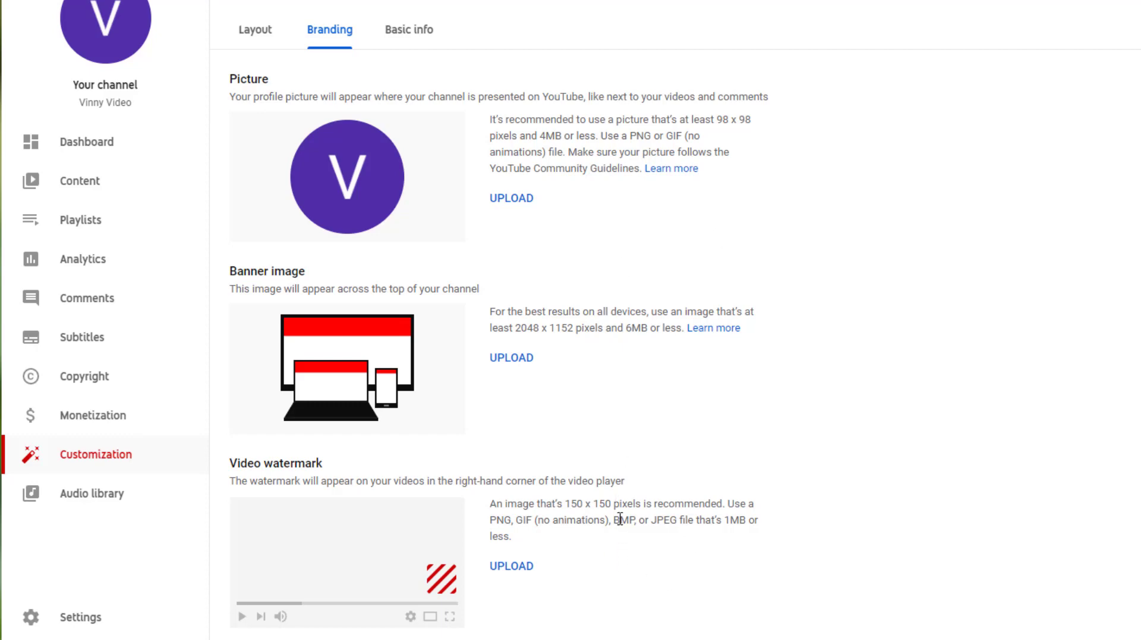
# Step: Publish the channel description "Welcome to my YouTube channel! Here you will find videos to help you with your learning and have a little fun along the way!"
pyautogui.click(408, 29)
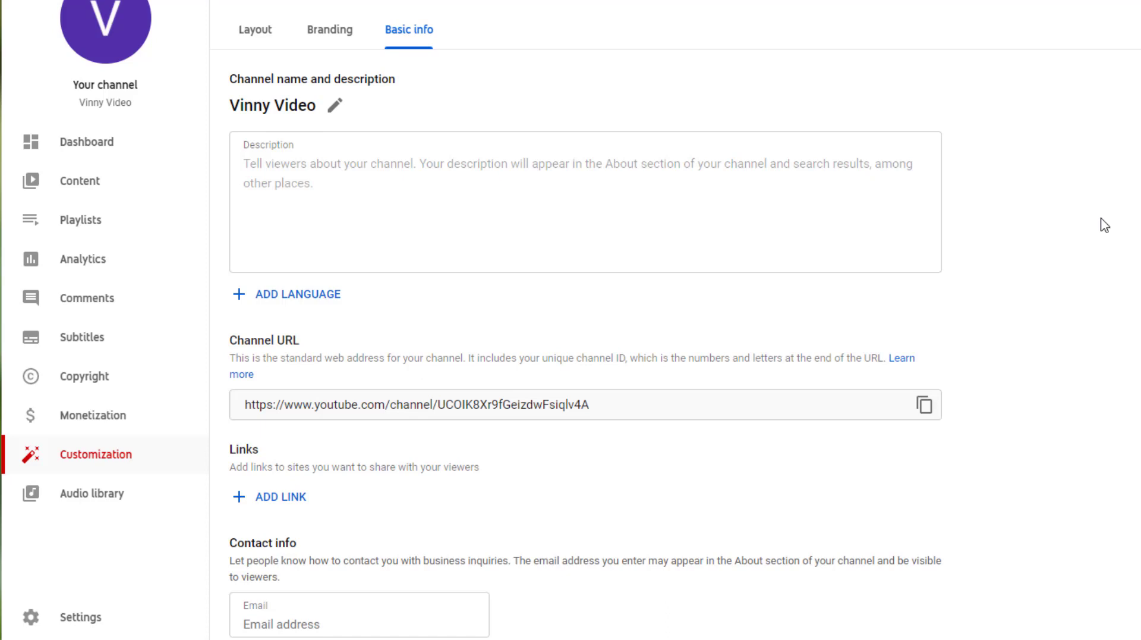
pyautogui.click(247, 161)
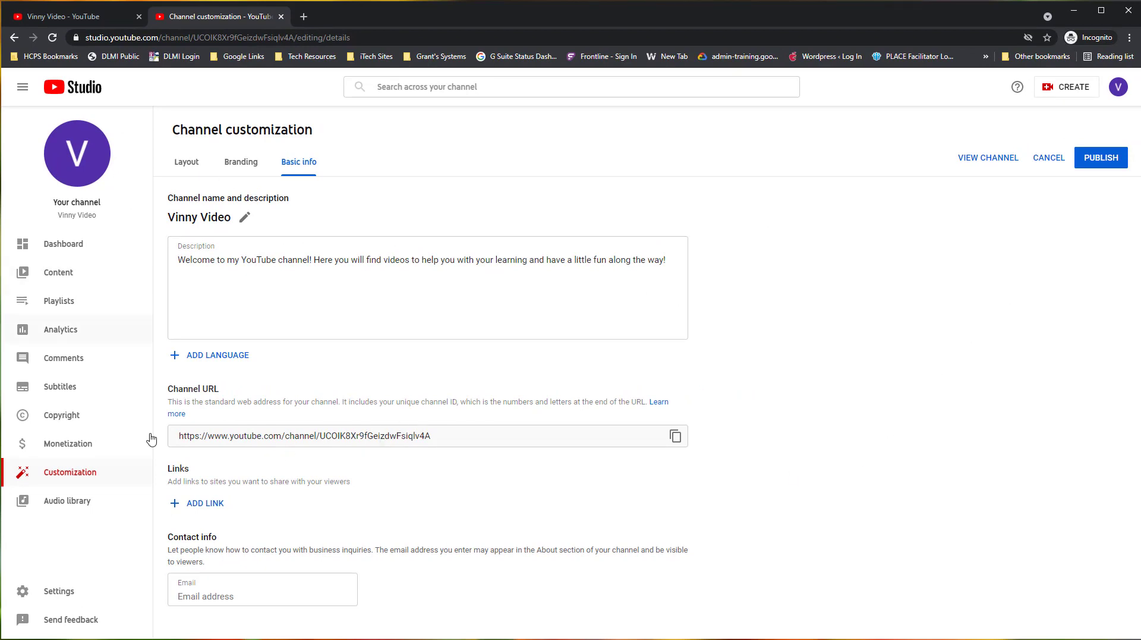
pyautogui.click(1103, 163)
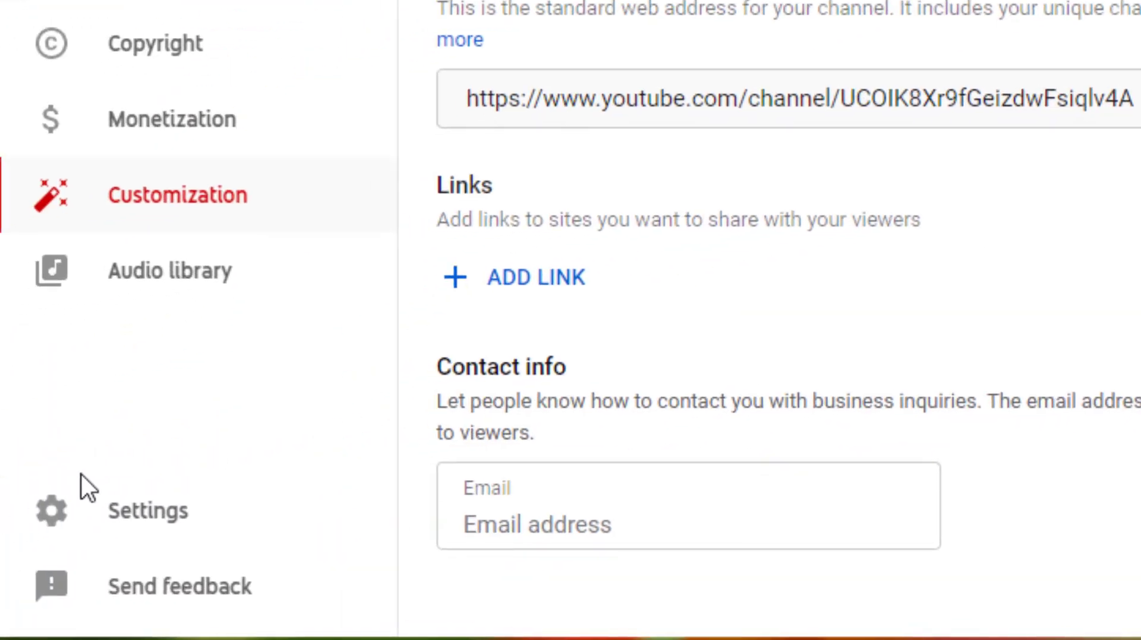
# Step: Set the country of residence to United States in the channel's basic info settings
pyautogui.click(143, 523)
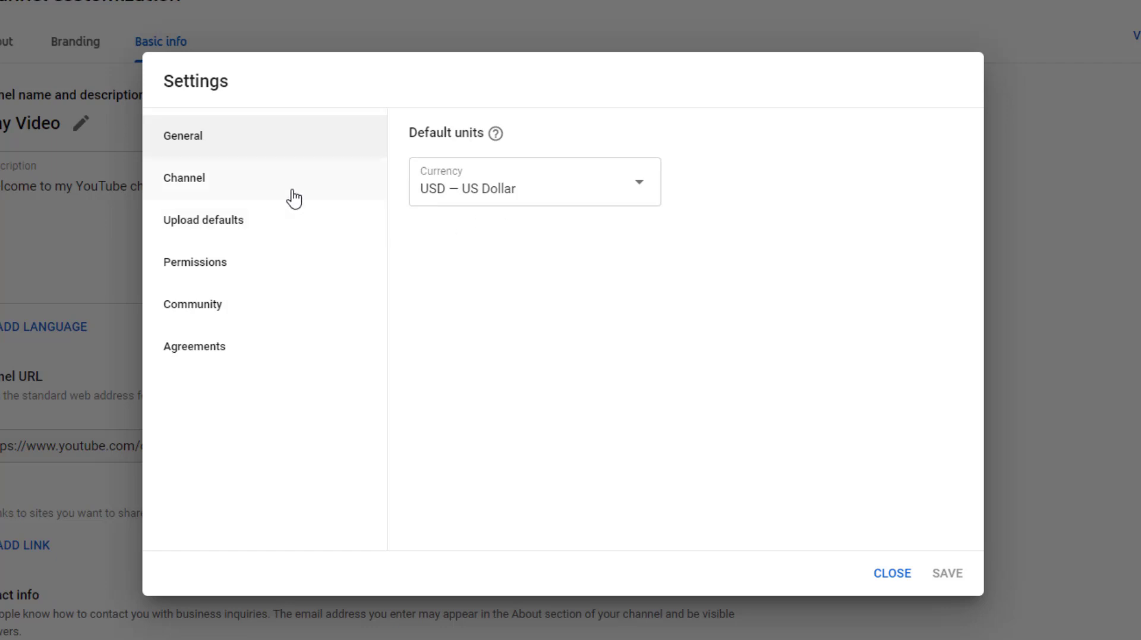
pyautogui.click(260, 182)
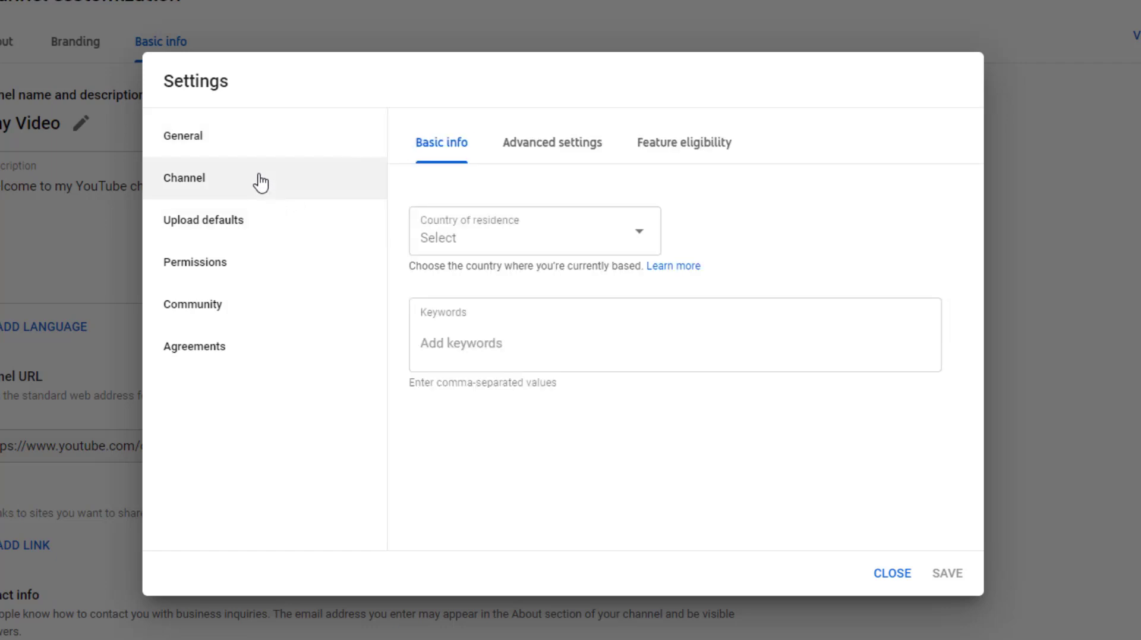
pyautogui.click(566, 237)
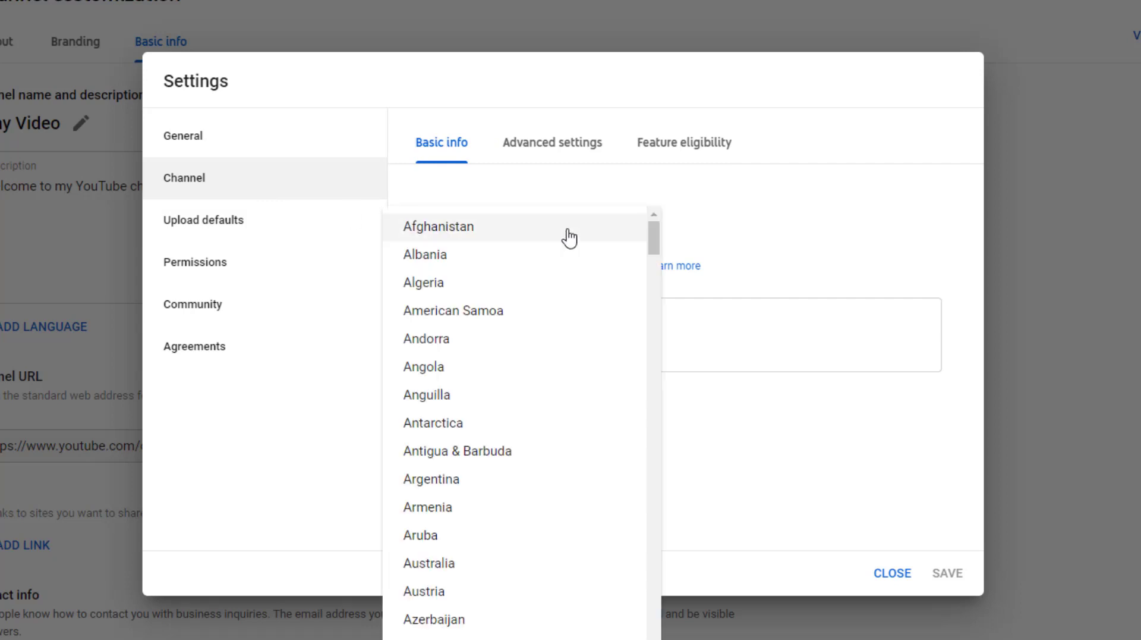
pyautogui.scroll(-20, 566, 238)
pyautogui.scroll(-20, 552, 444)
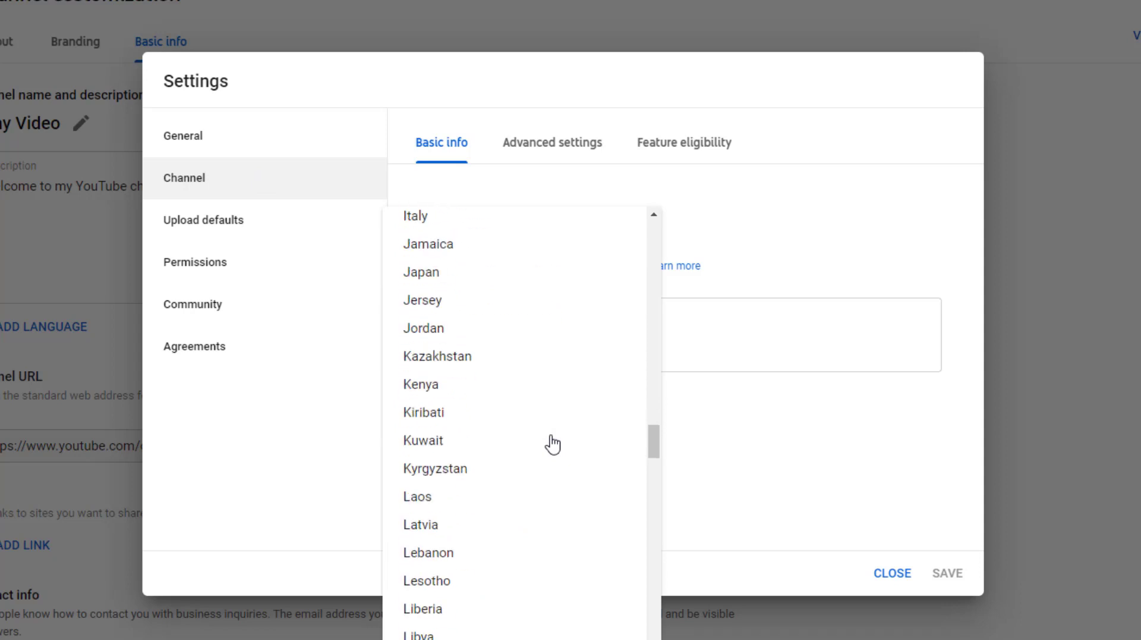
pyautogui.scroll(-20, 552, 443)
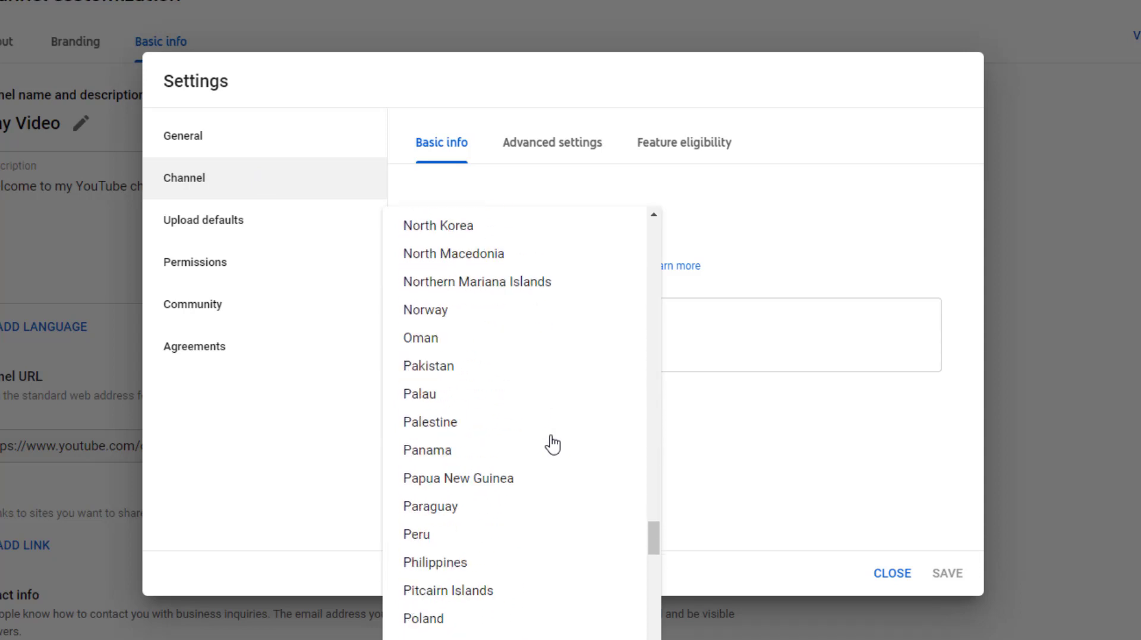
pyautogui.scroll(-7, 553, 443)
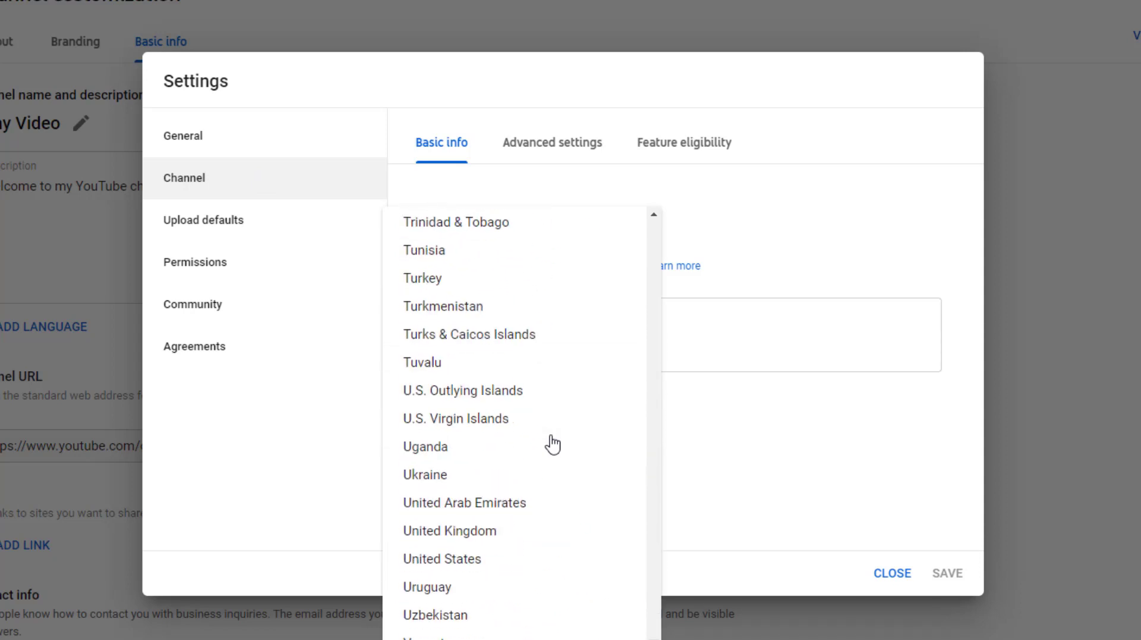
pyautogui.click(508, 562)
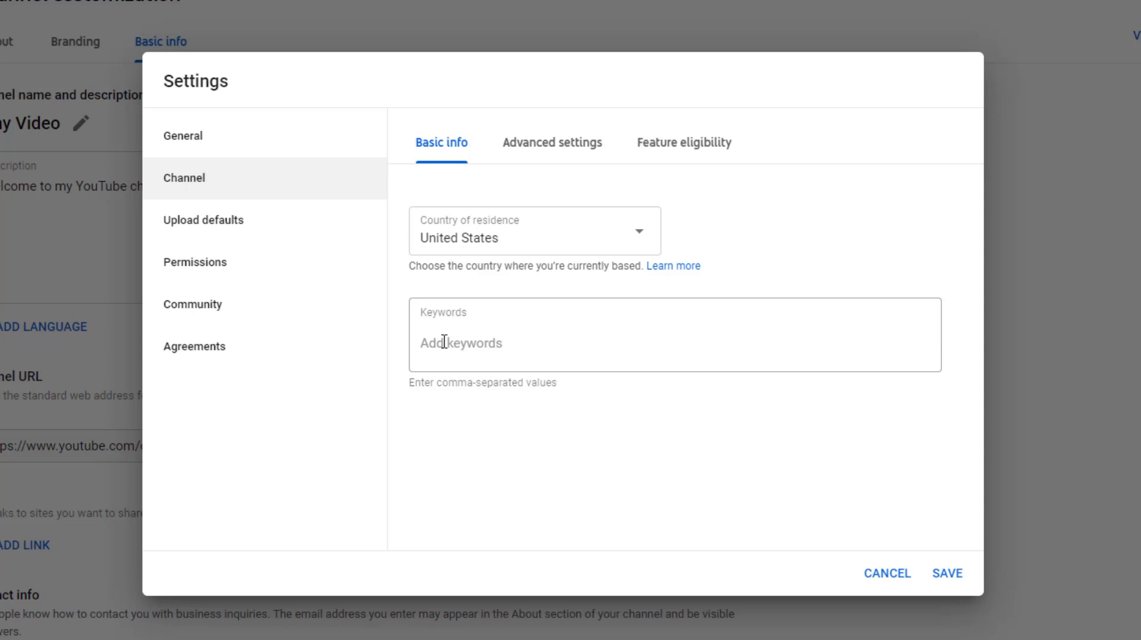
# Step: Compare the made-for-kids audience options in the channel's advanced settings and choose to review the setting for every video
pyautogui.click(536, 150)
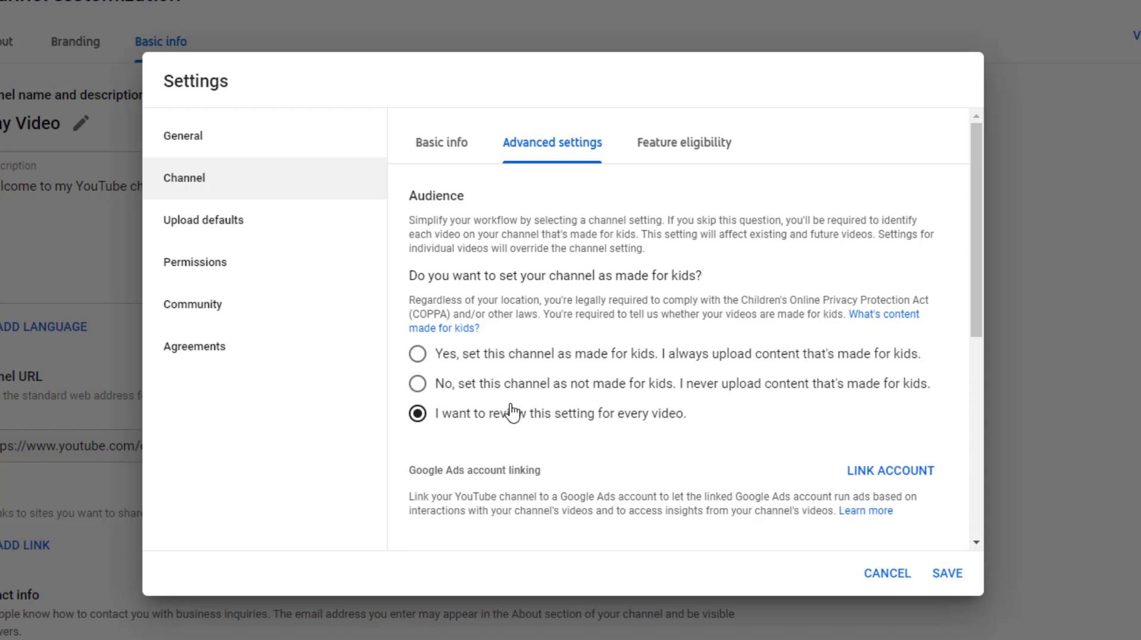
pyautogui.click(418, 355)
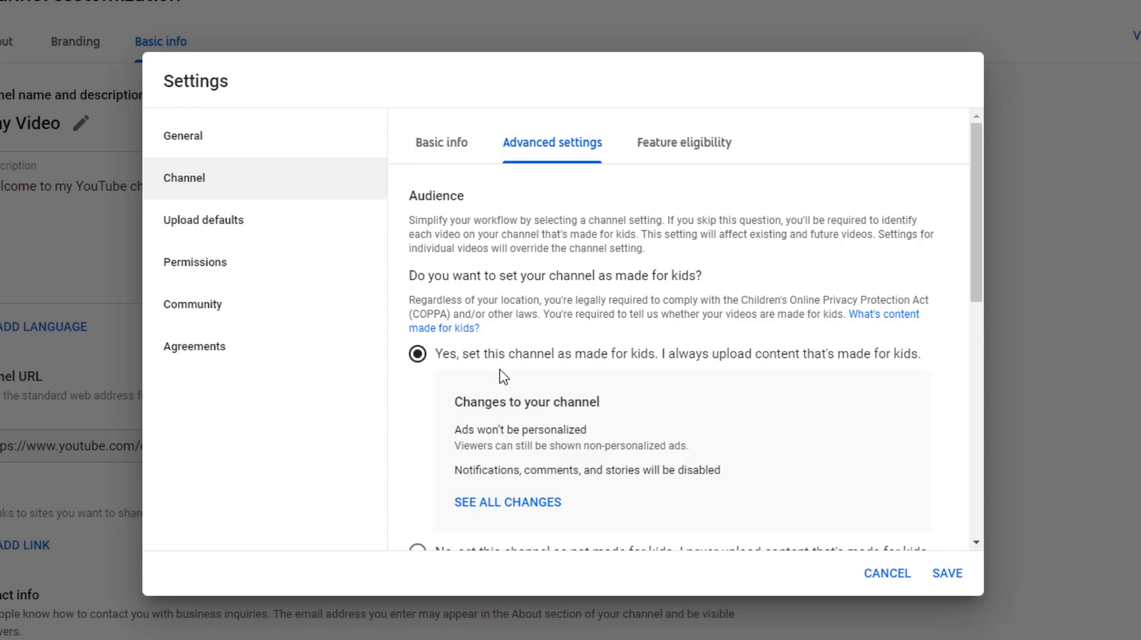
pyautogui.scroll(-3, 632, 377)
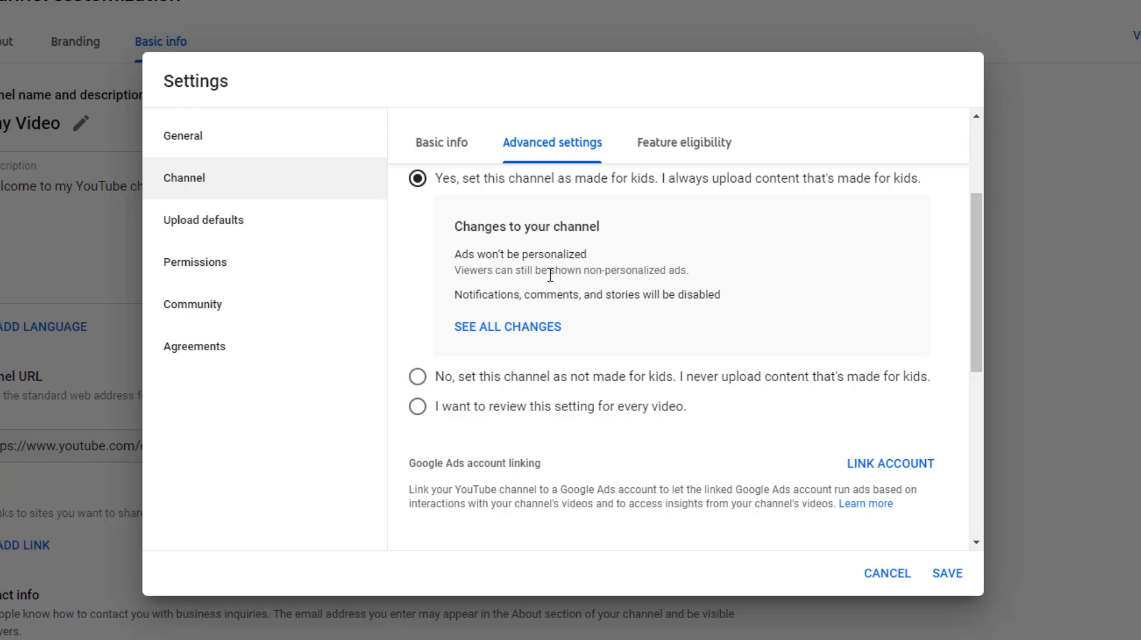
pyautogui.scroll(2, 633, 262)
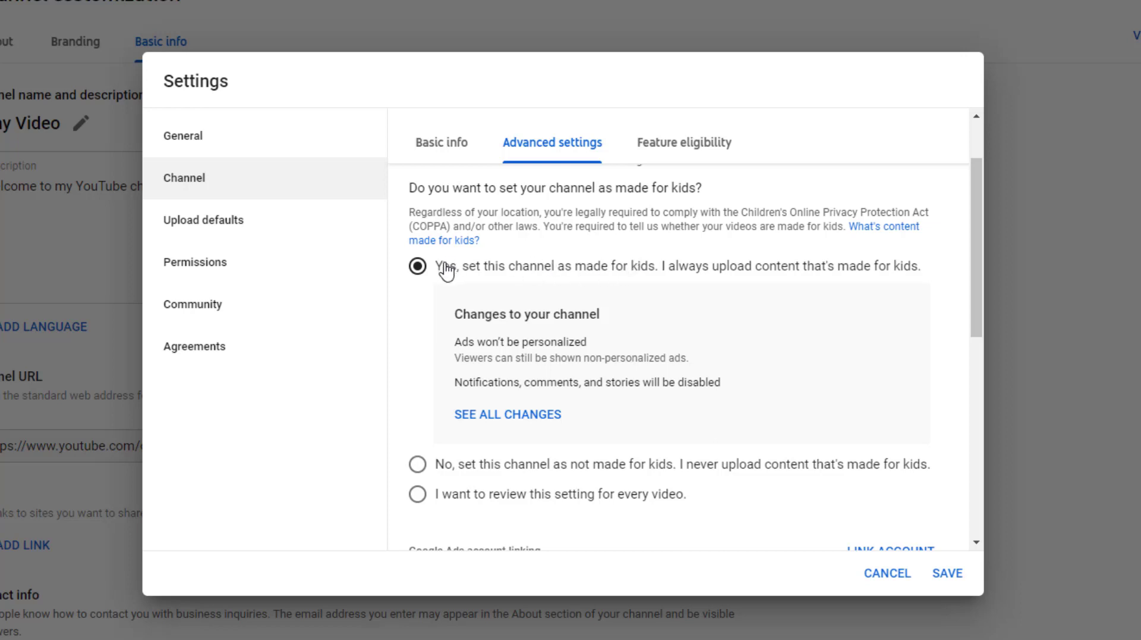
pyautogui.scroll(-2, 565, 333)
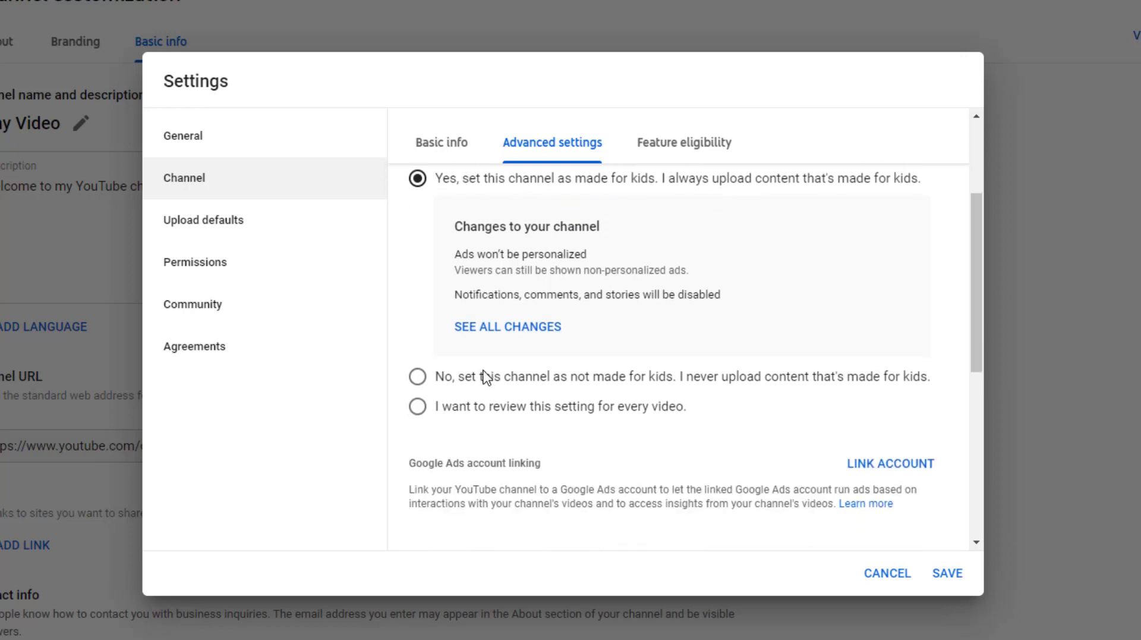
pyautogui.click(417, 377)
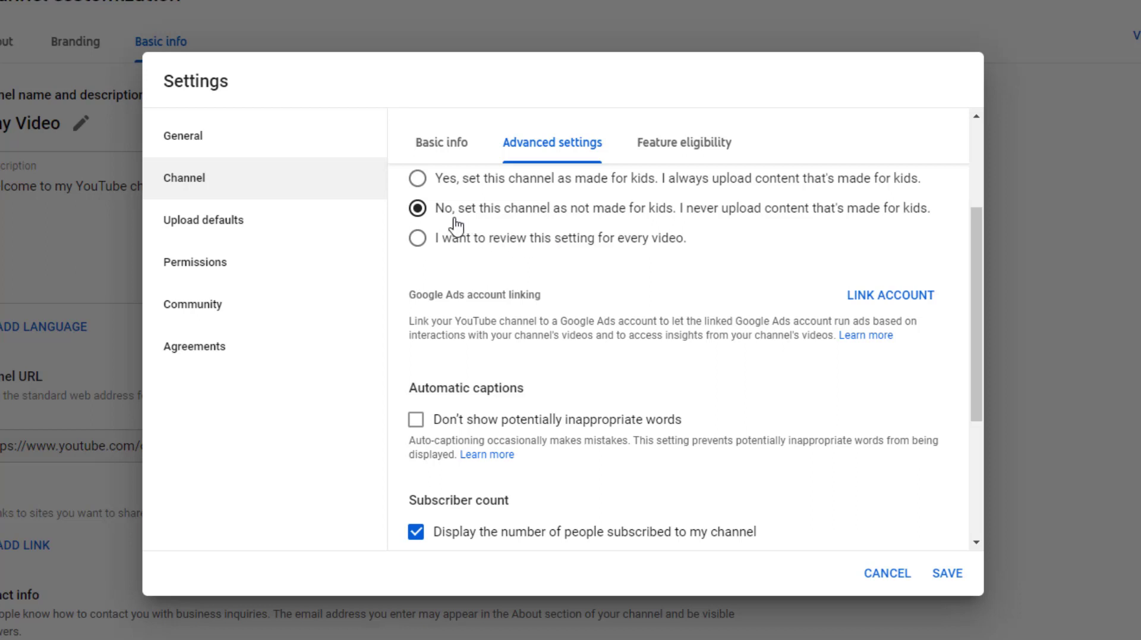
pyautogui.click(418, 239)
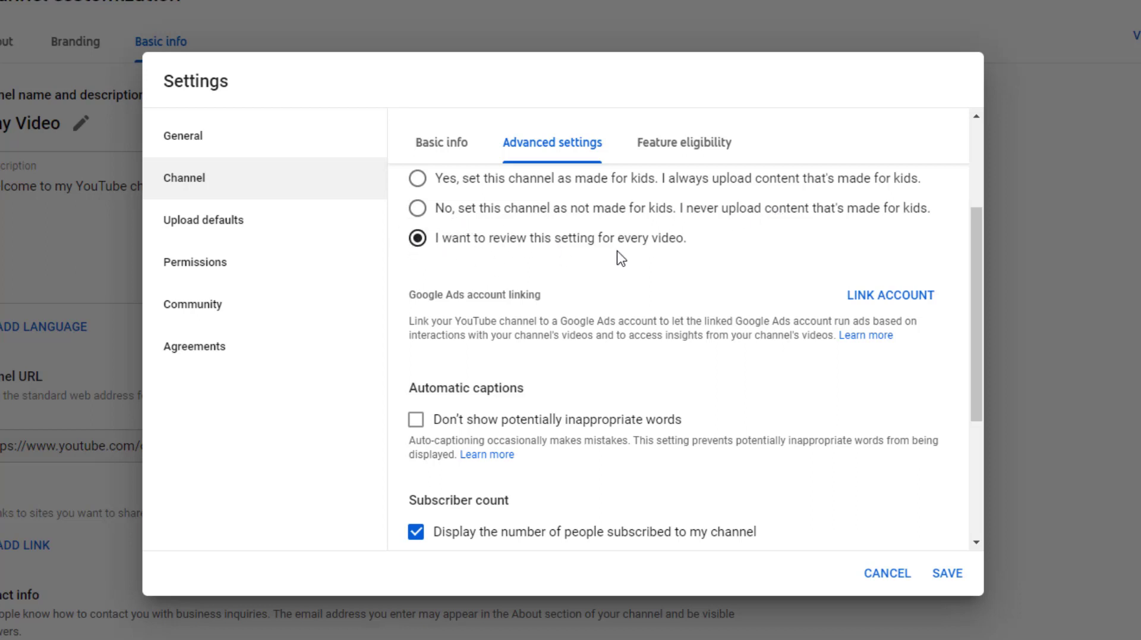
pyautogui.scroll(3, 601, 265)
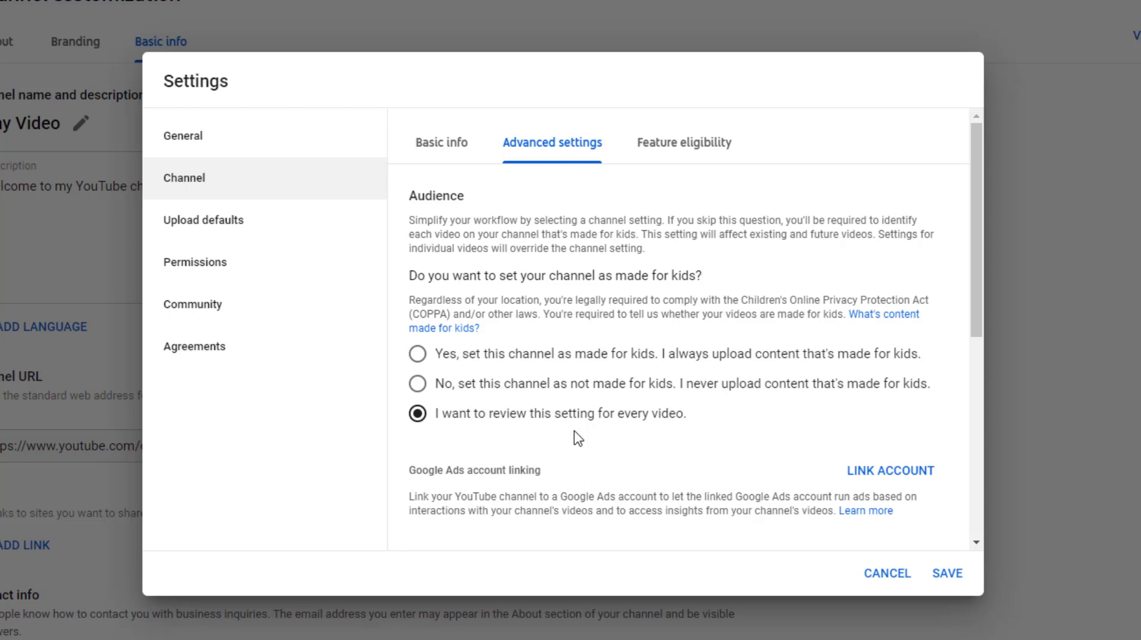
# Step: Enable "Don't show potentially inappropriate words" for the channel's automatic captions
pyautogui.scroll(-2, 580, 438)
pyautogui.scroll(-2, 486, 366)
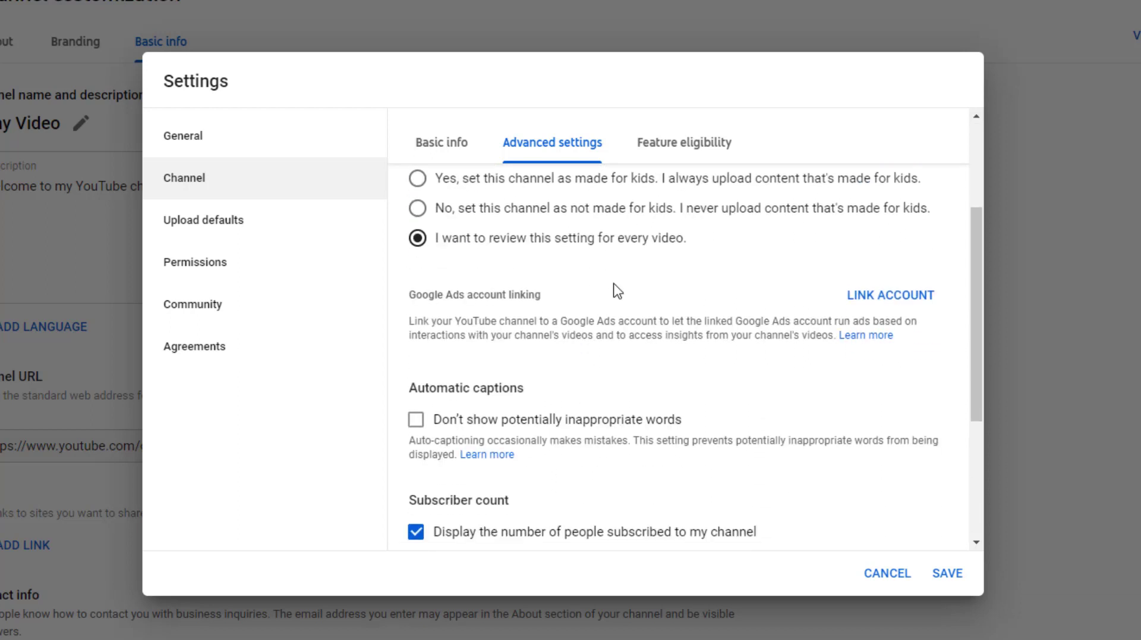
pyautogui.scroll(-2, 626, 276)
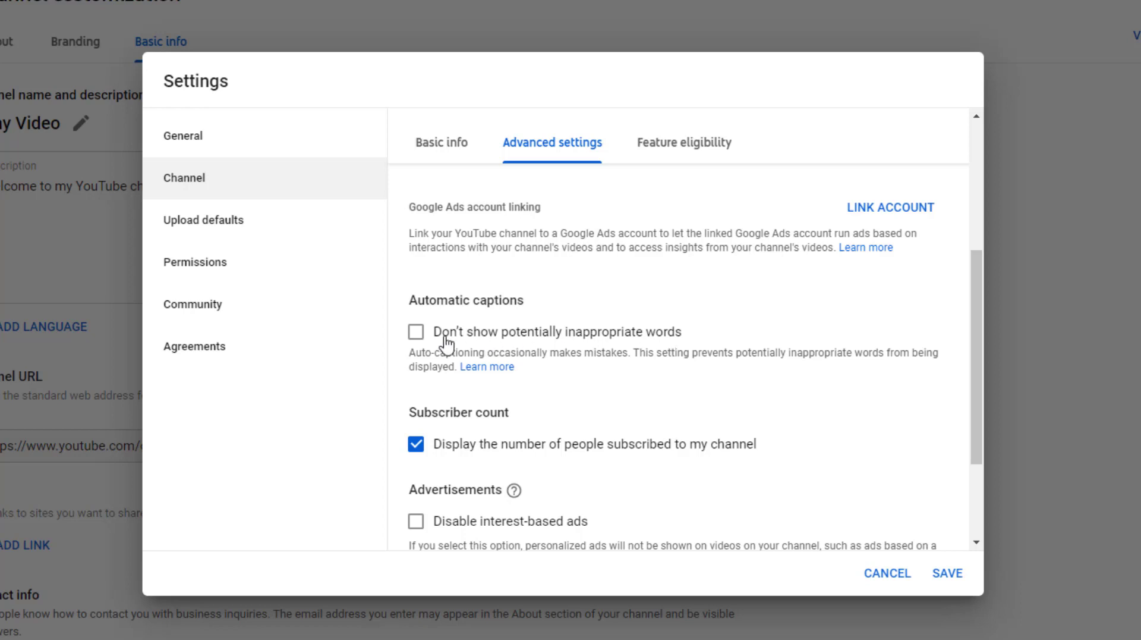
pyautogui.click(415, 331)
pyautogui.scroll(-2, 657, 352)
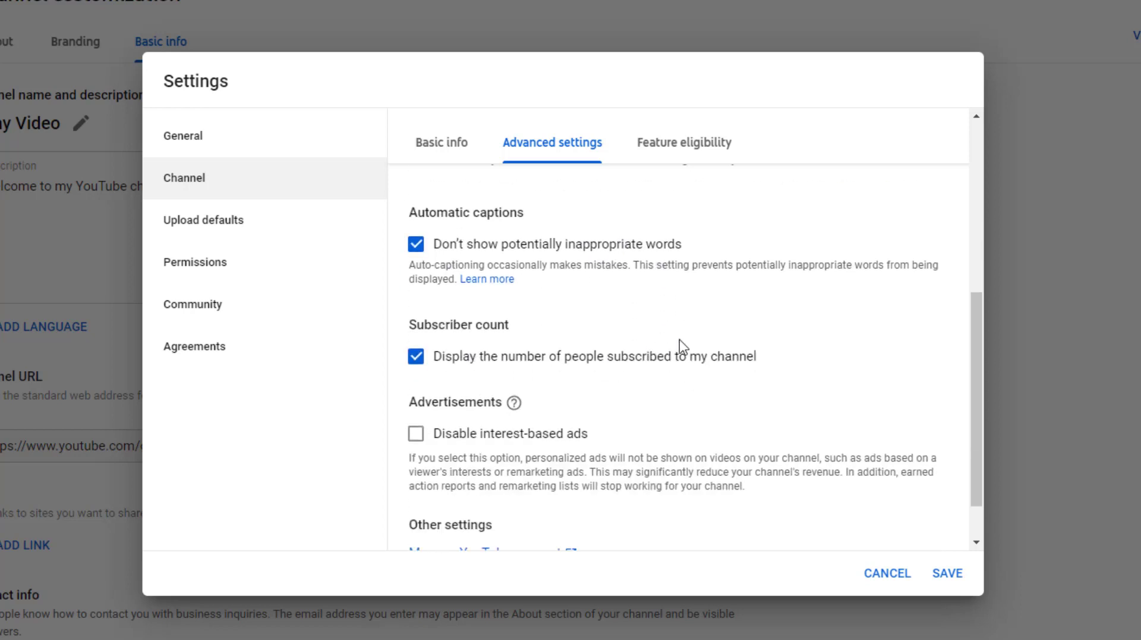
# Step: Stop displaying the channel's subscriber count and disable interest-based ads in the channel's advanced settings
pyautogui.click(421, 360)
pyautogui.scroll(-1, 779, 379)
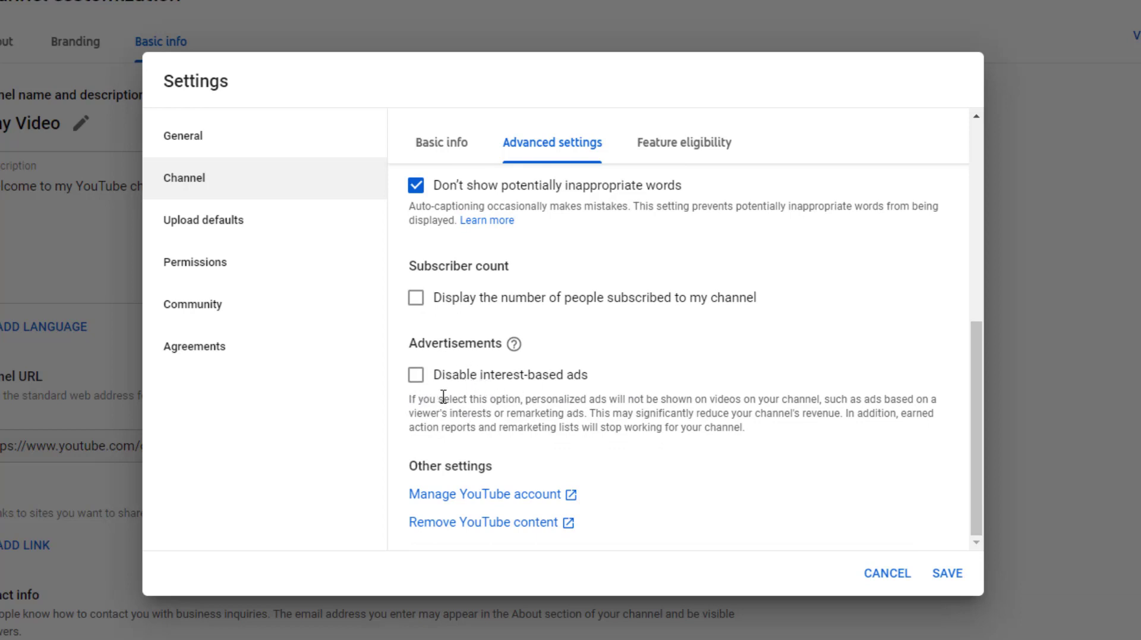
pyautogui.click(421, 377)
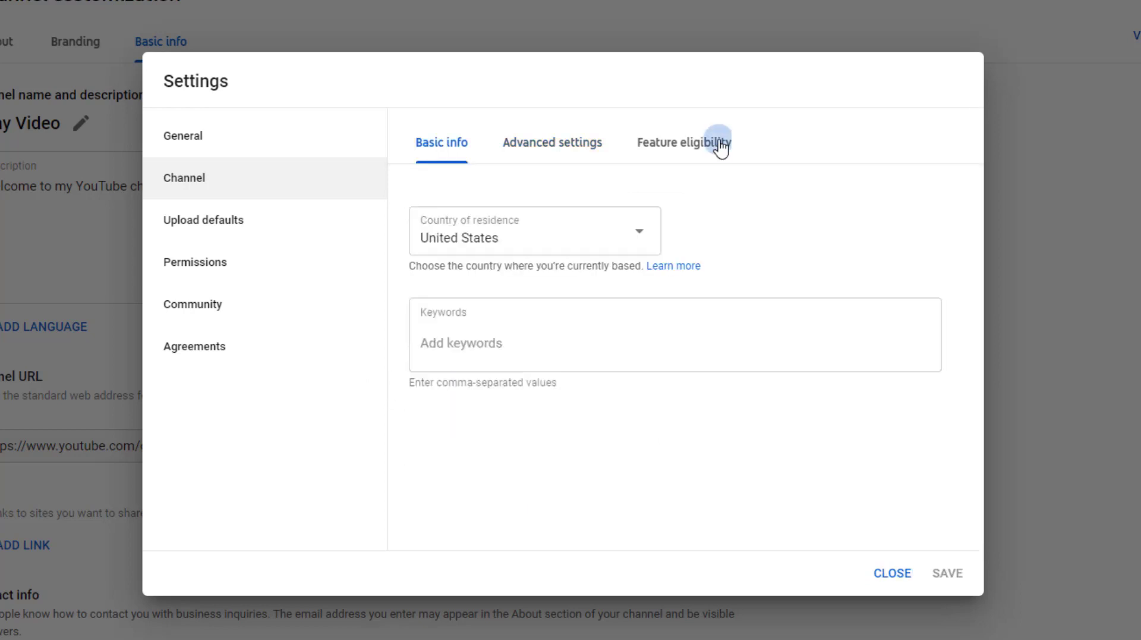
# Step: Review the requirements for the default features and the features that require phone verification in the channel's feature eligibility settings
pyautogui.click(719, 143)
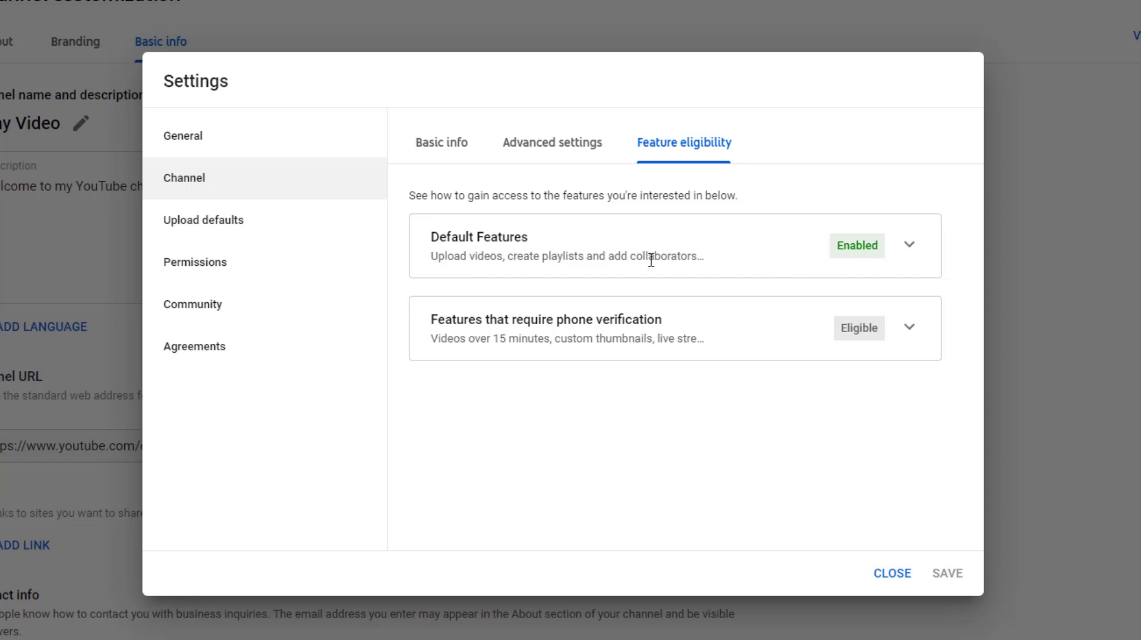
pyautogui.click(915, 248)
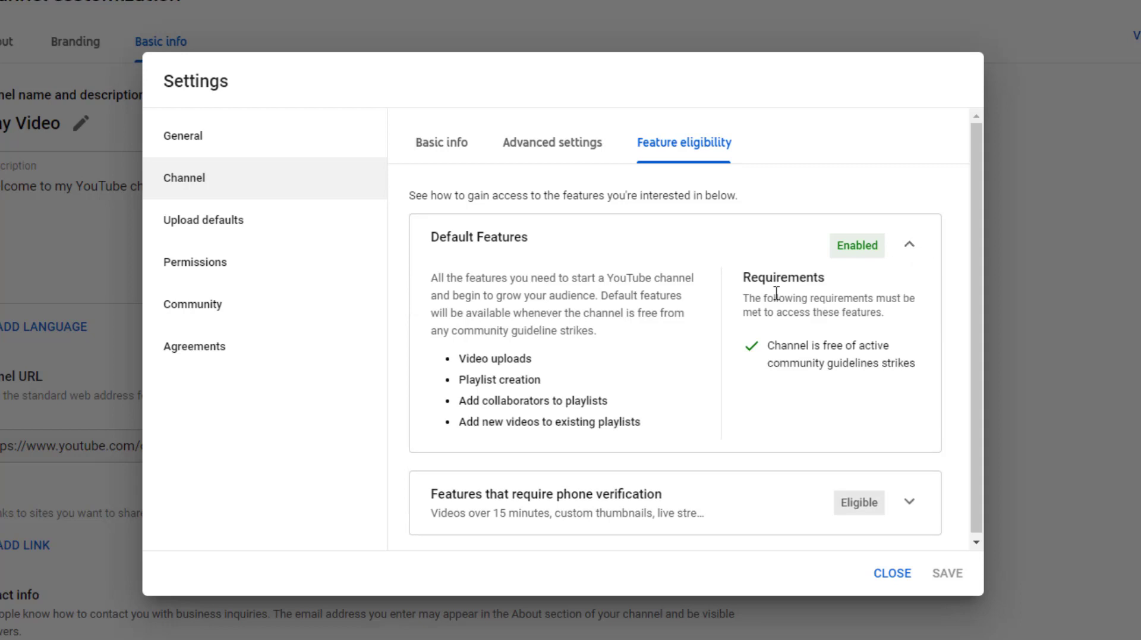
pyautogui.scroll(-1, 897, 335)
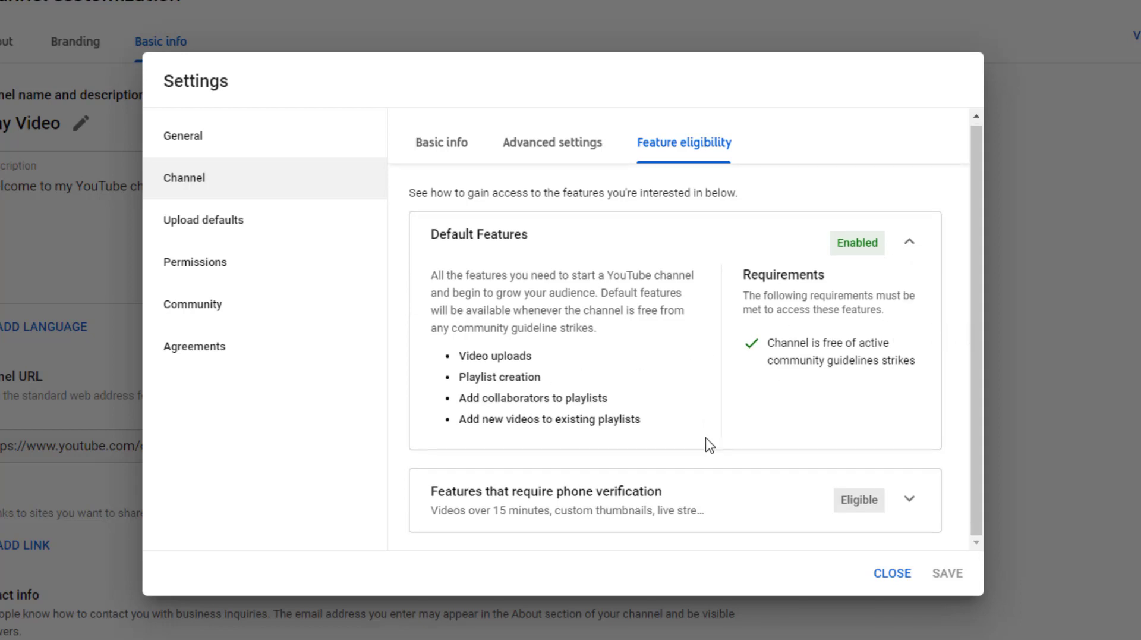
pyautogui.click(909, 500)
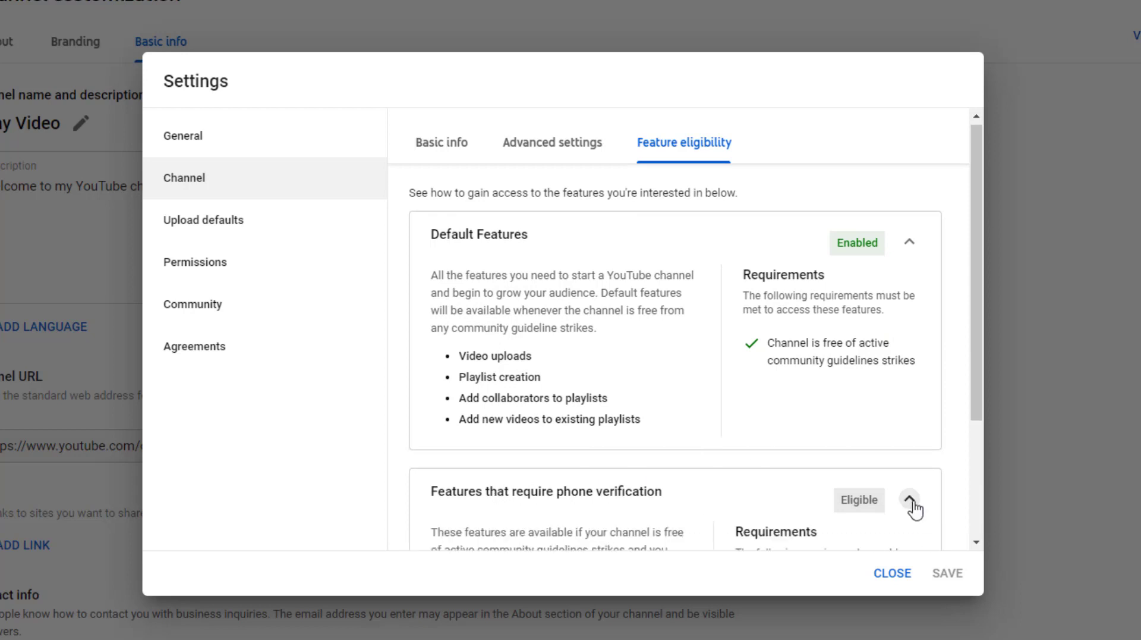
pyautogui.scroll(-3, 832, 416)
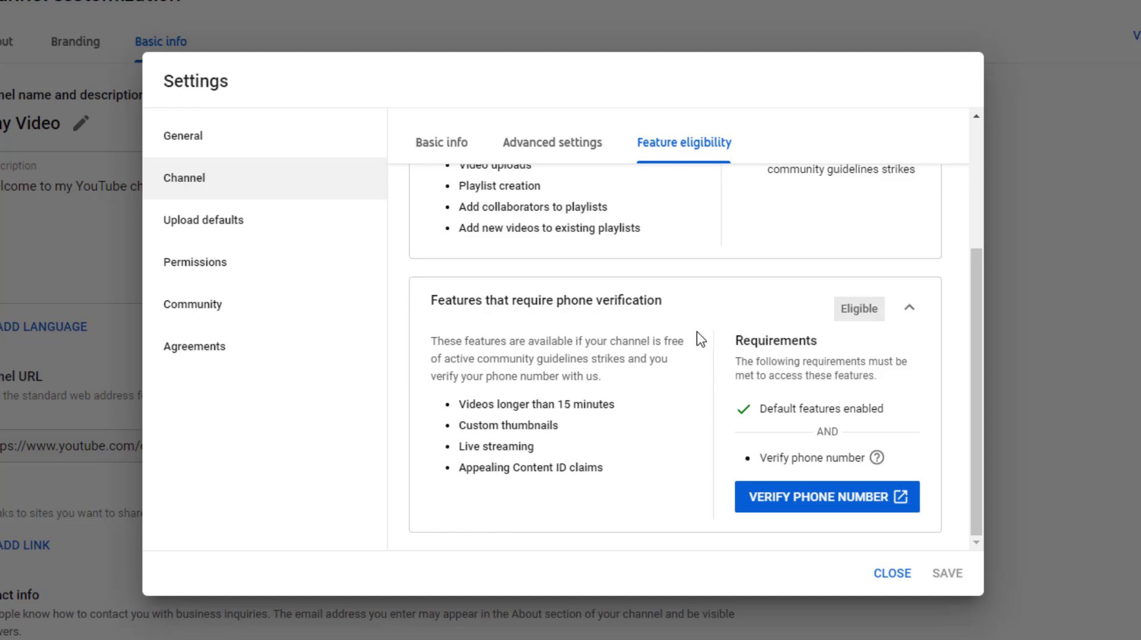
pyautogui.scroll(1, 865, 322)
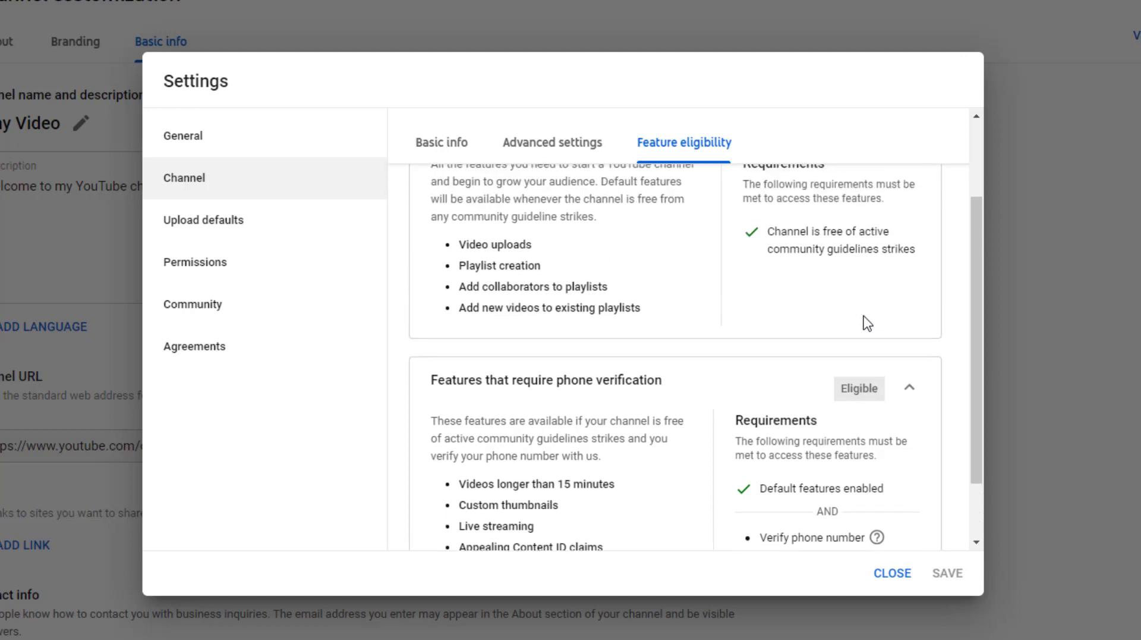
pyautogui.scroll(1, 866, 323)
pyautogui.scroll(-2, 874, 393)
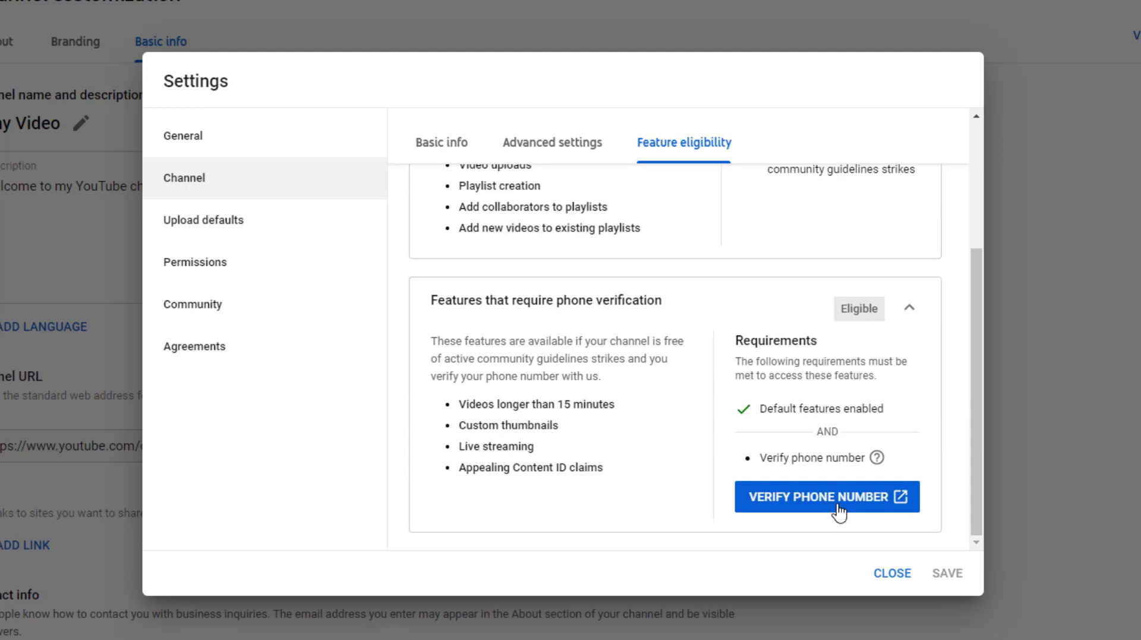
pyautogui.moveTo(878, 457)
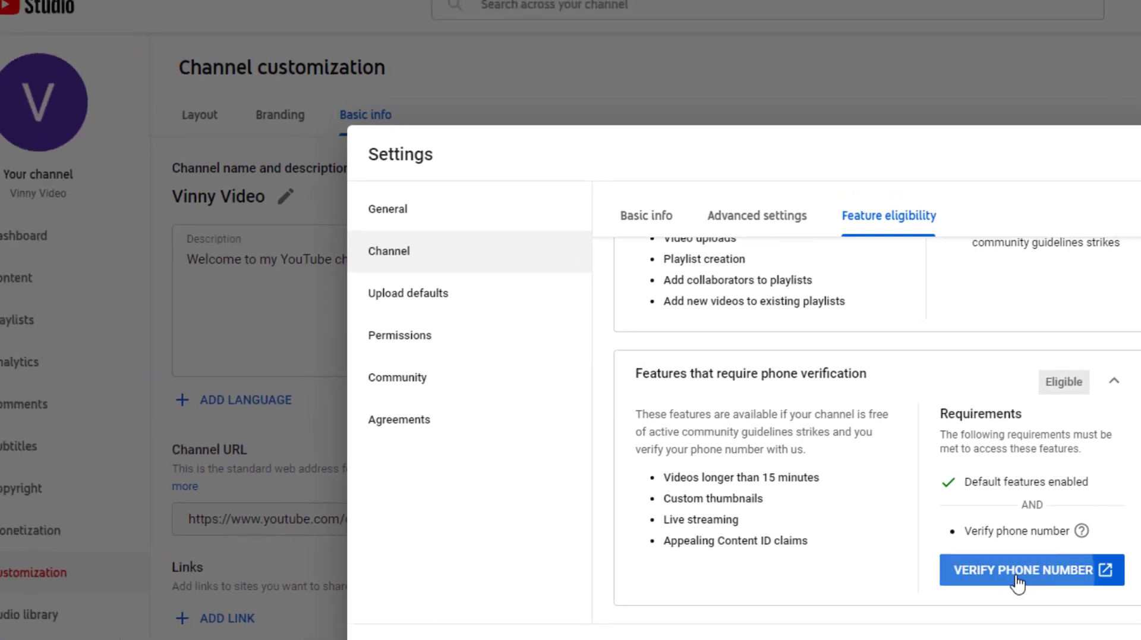
# Step: Start phone verification for the channel, enter the phone number, and request the verification code by text message
pyautogui.click(814, 511)
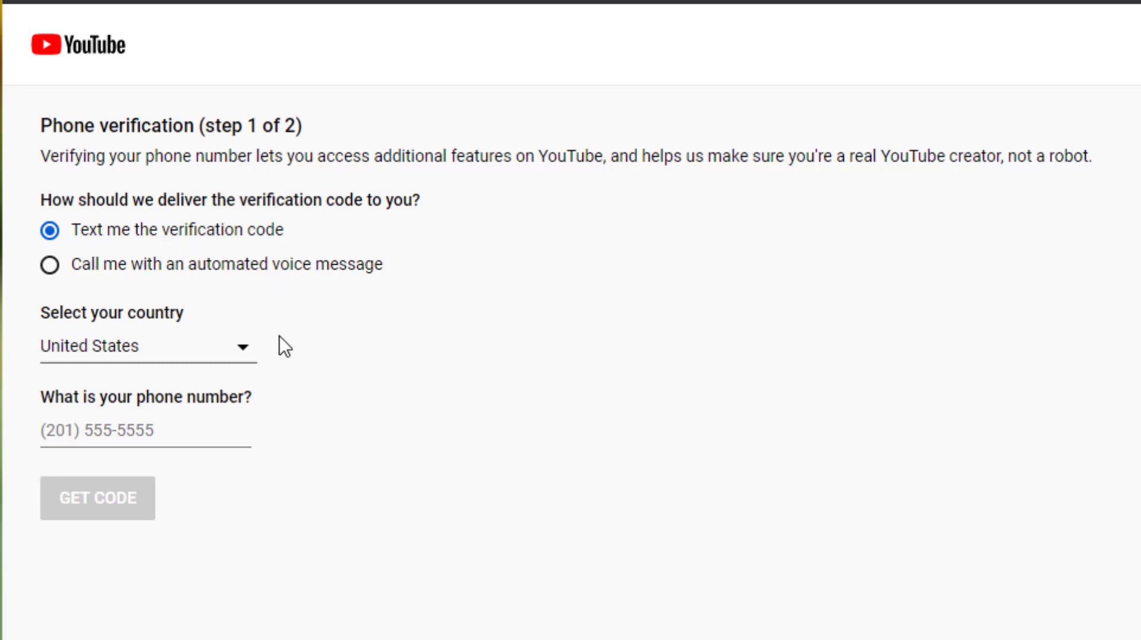
pyautogui.click(122, 429)
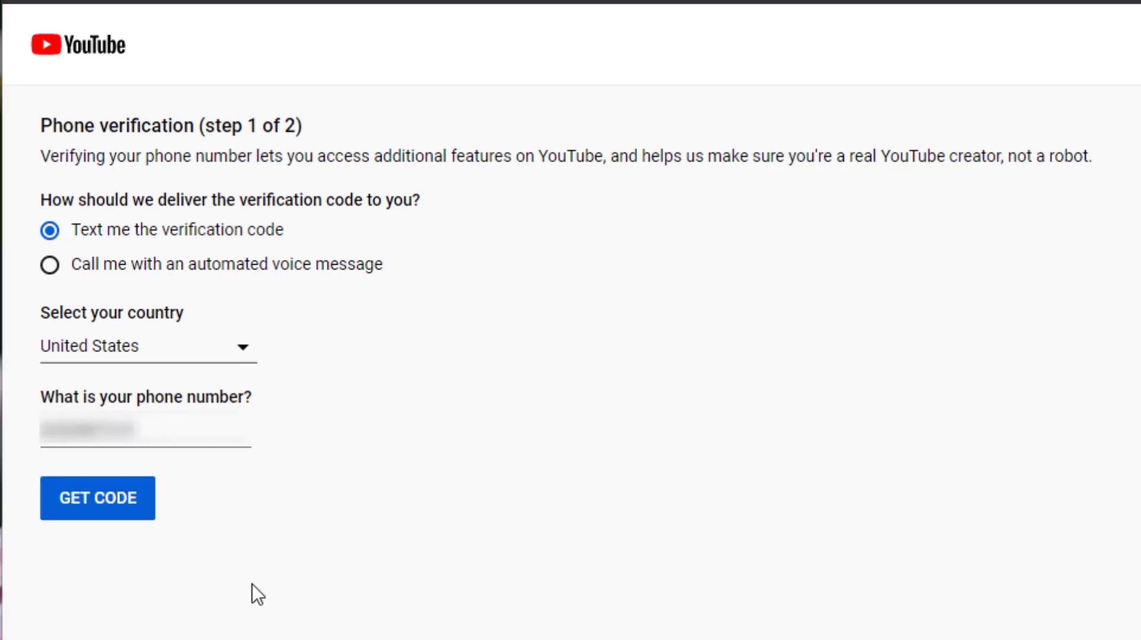
pyautogui.click(106, 511)
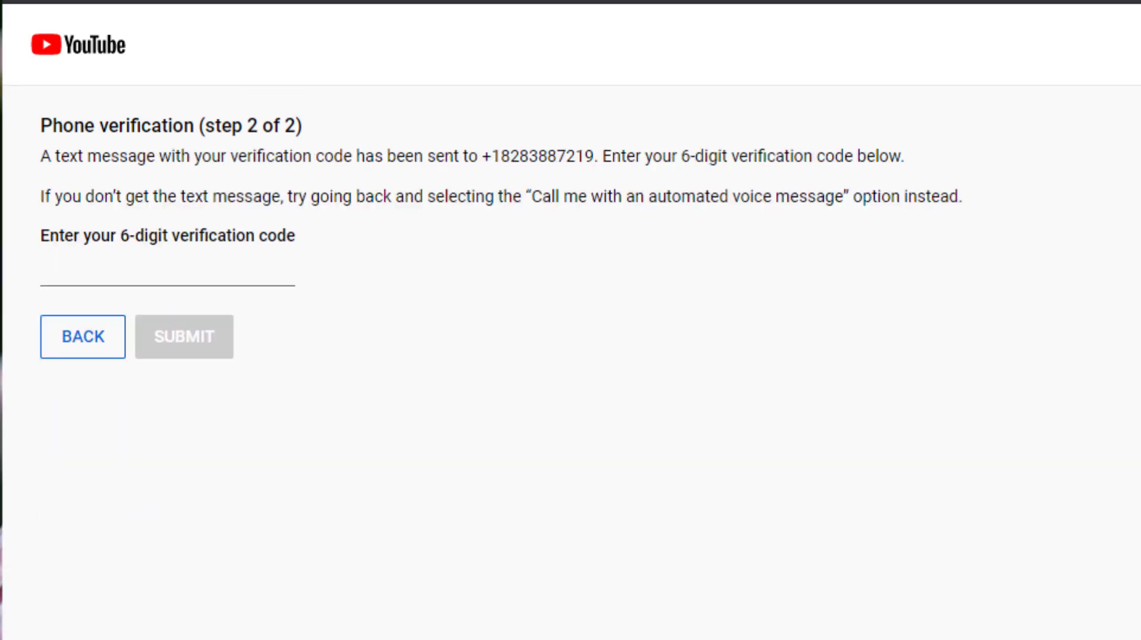
# Step: Enter and submit the 6-digit verification code, and return to the Channel customization page
pyautogui.click(78, 273)
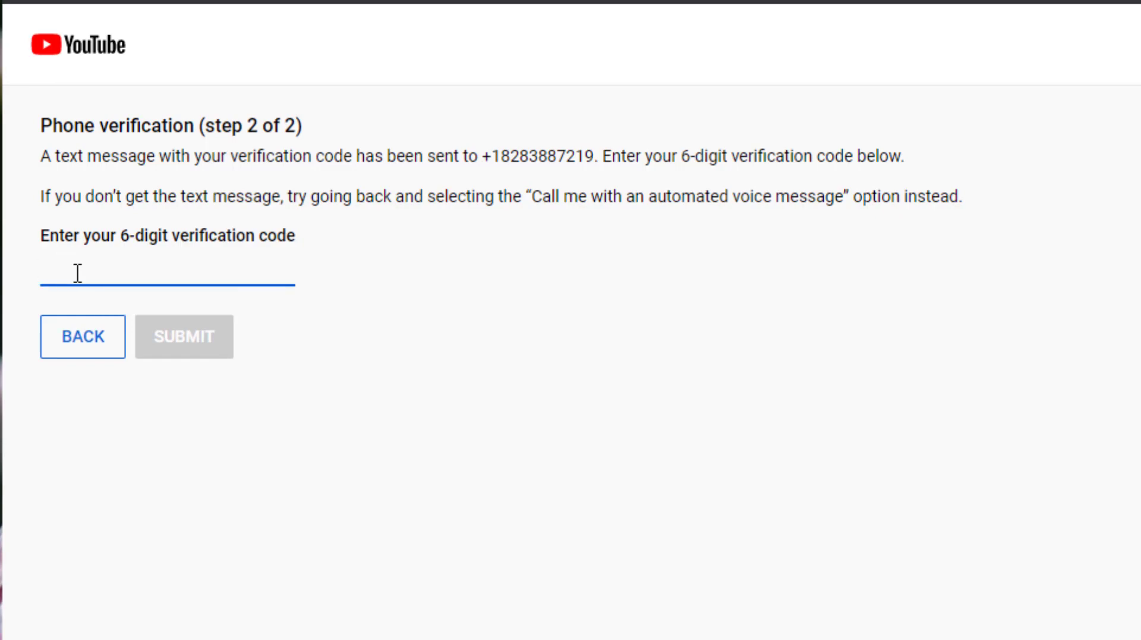
pyautogui.write('???')
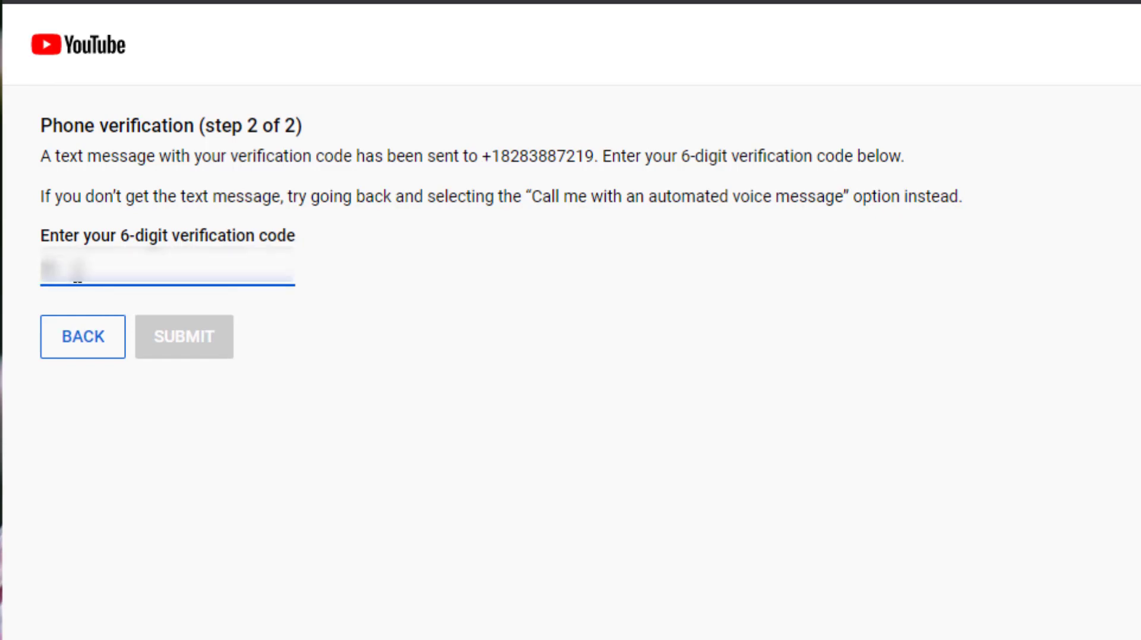
pyautogui.write('???')
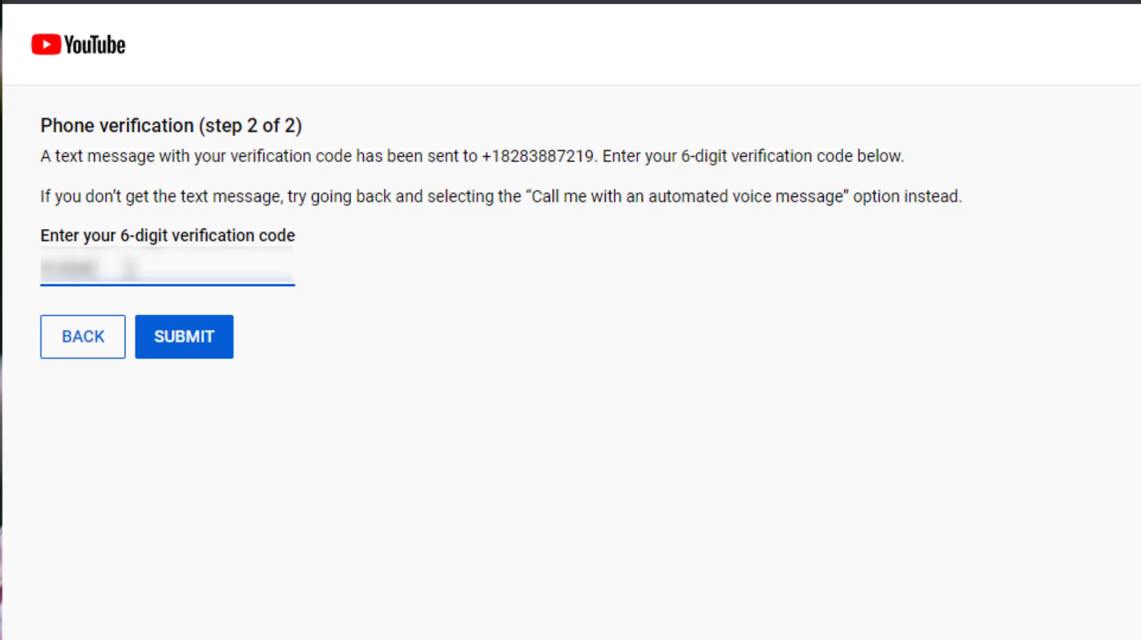
pyautogui.click(187, 346)
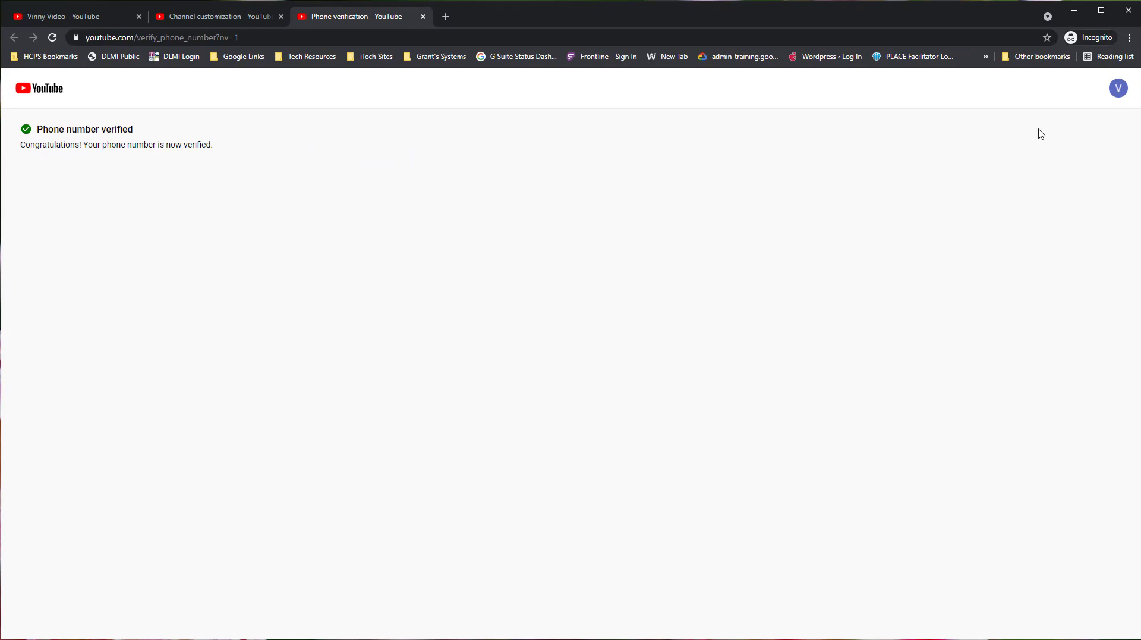
pyautogui.click(53, 91)
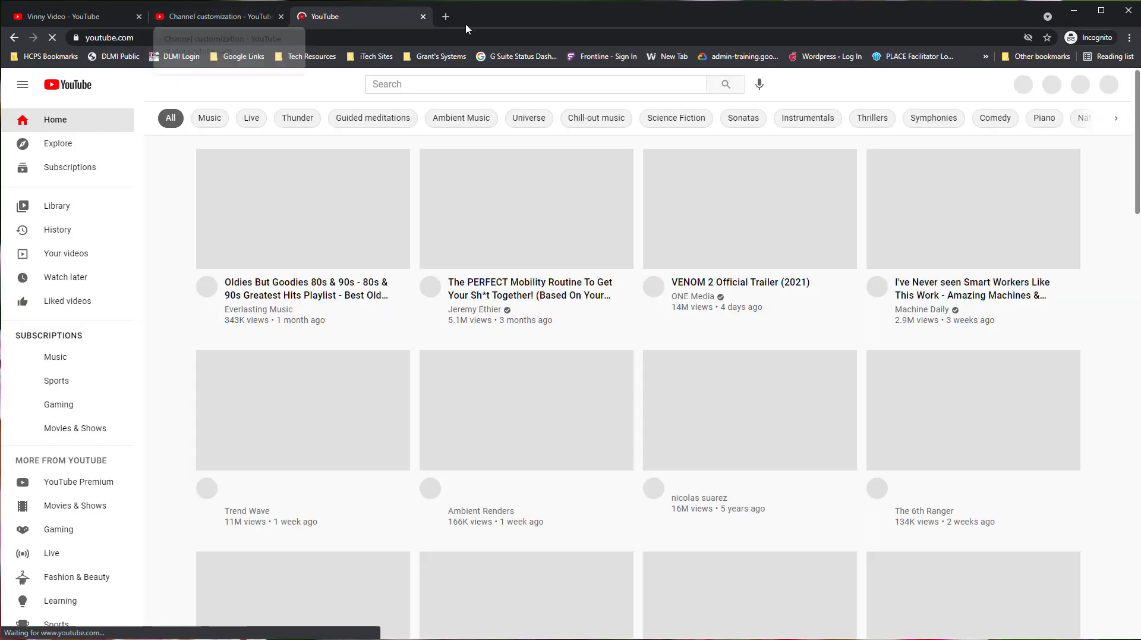
pyautogui.click(217, 16)
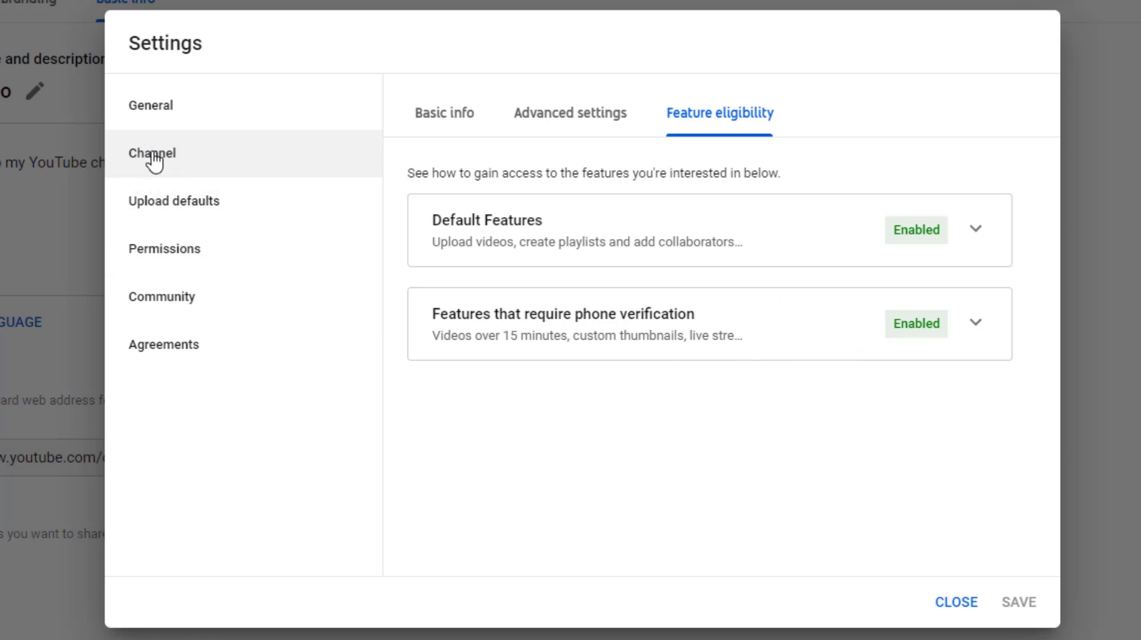
# Step: Set the default visibility for video uploads to Private in the upload defaults
pyautogui.click(199, 205)
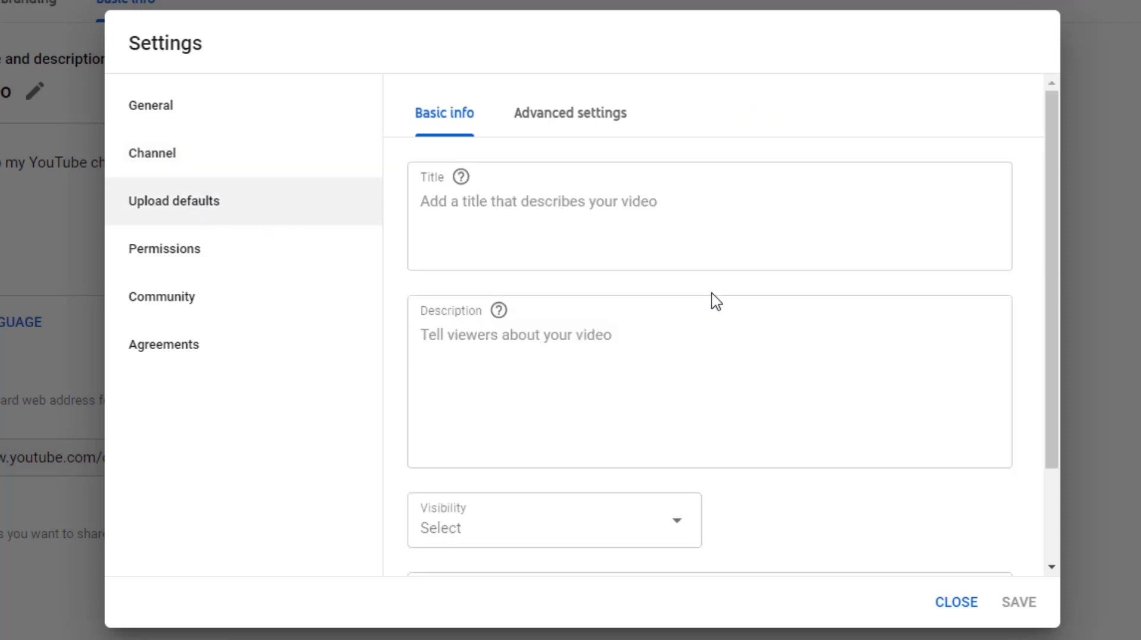
pyautogui.scroll(-2, 713, 299)
pyautogui.scroll(2, 716, 301)
pyautogui.scroll(-2, 714, 298)
pyautogui.scroll(2, 716, 288)
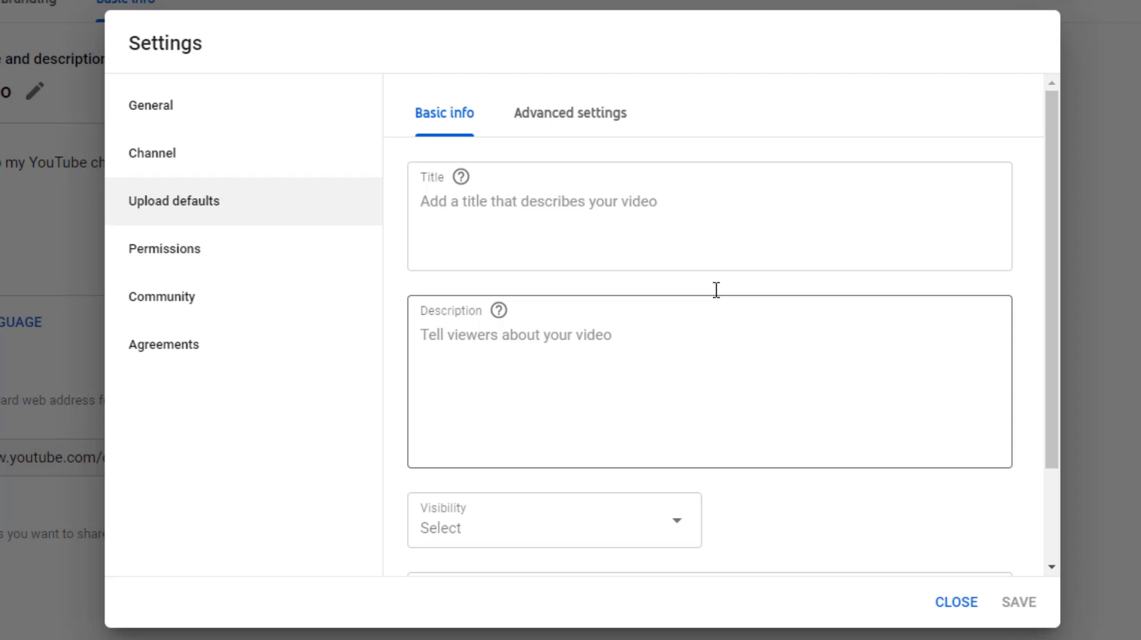
pyautogui.scroll(-2, 563, 359)
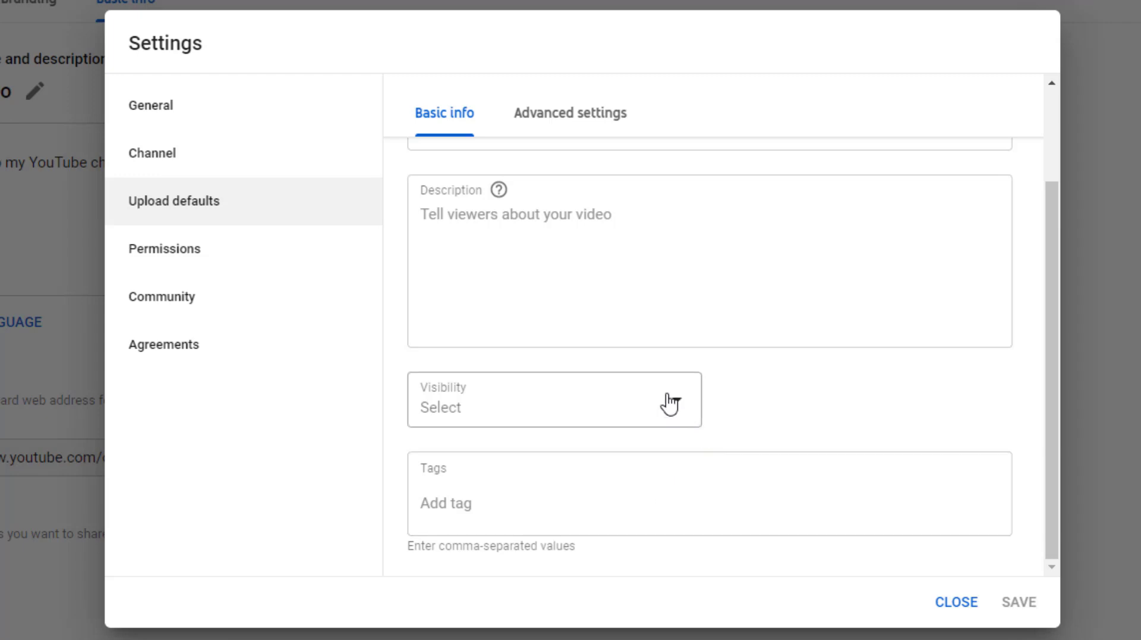
pyautogui.click(695, 410)
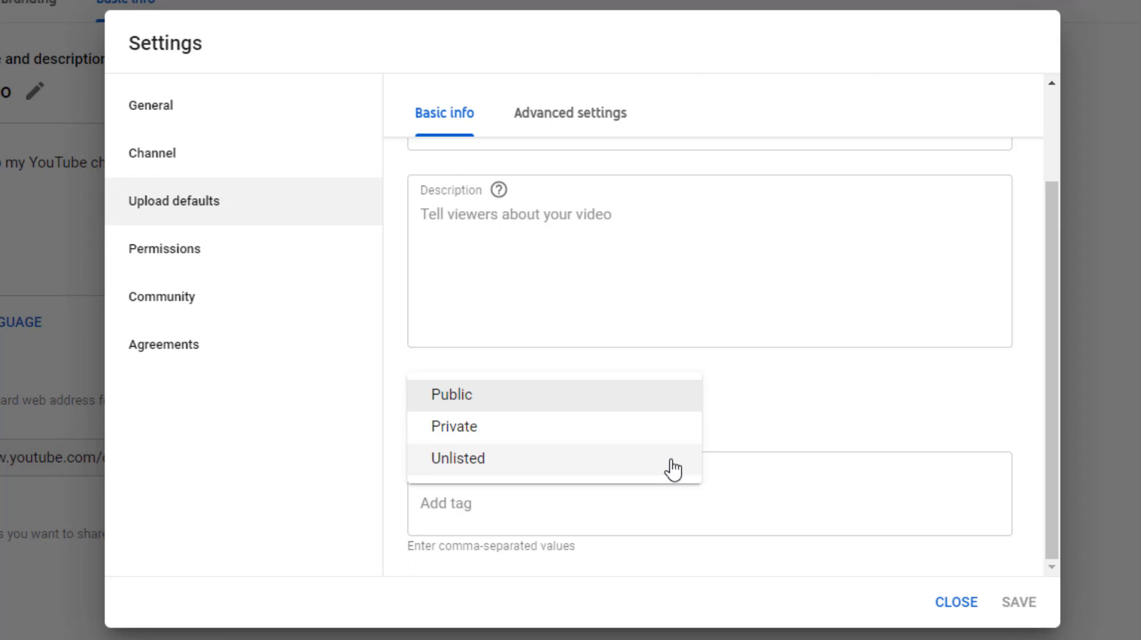
pyautogui.click(654, 427)
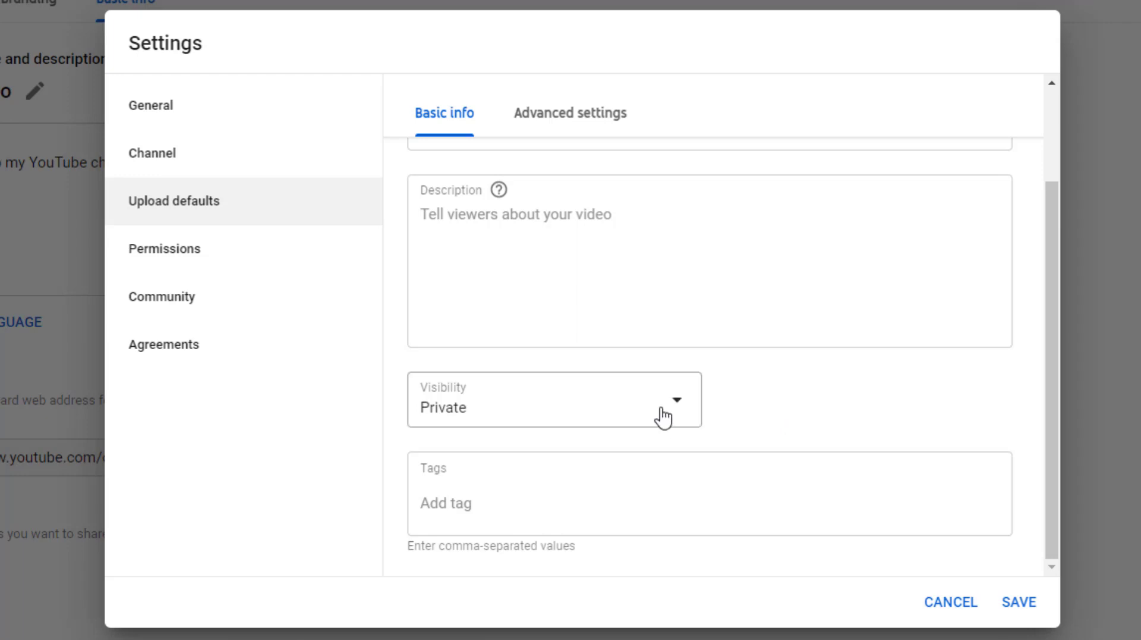
# Step: Set the default video category to Education in the advanced upload defaults
pyautogui.click(551, 128)
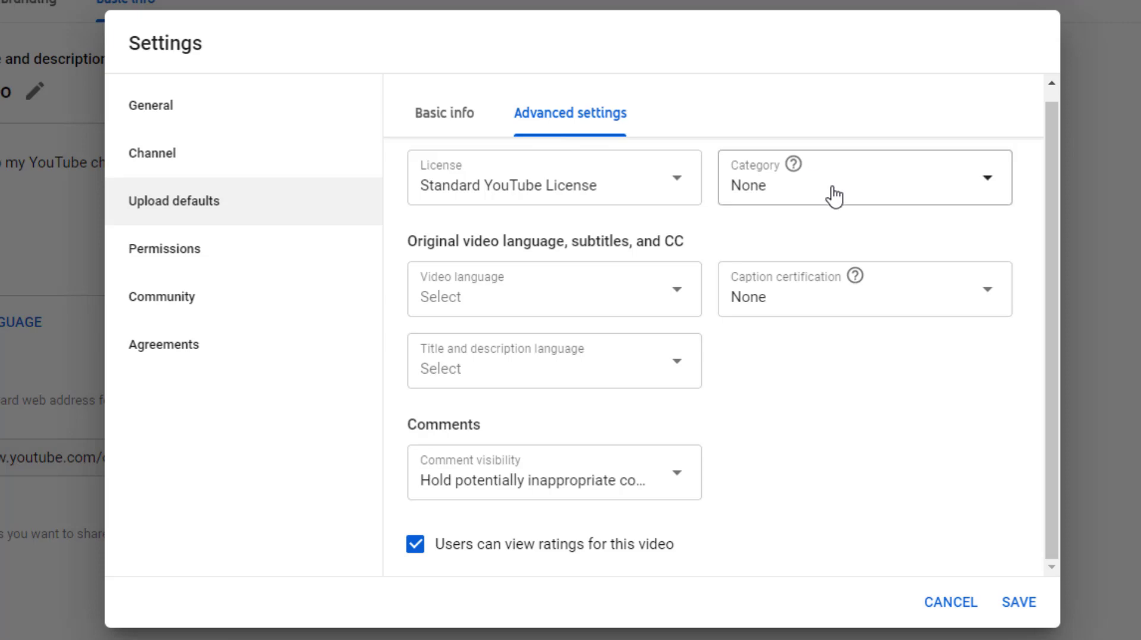
pyautogui.click(796, 194)
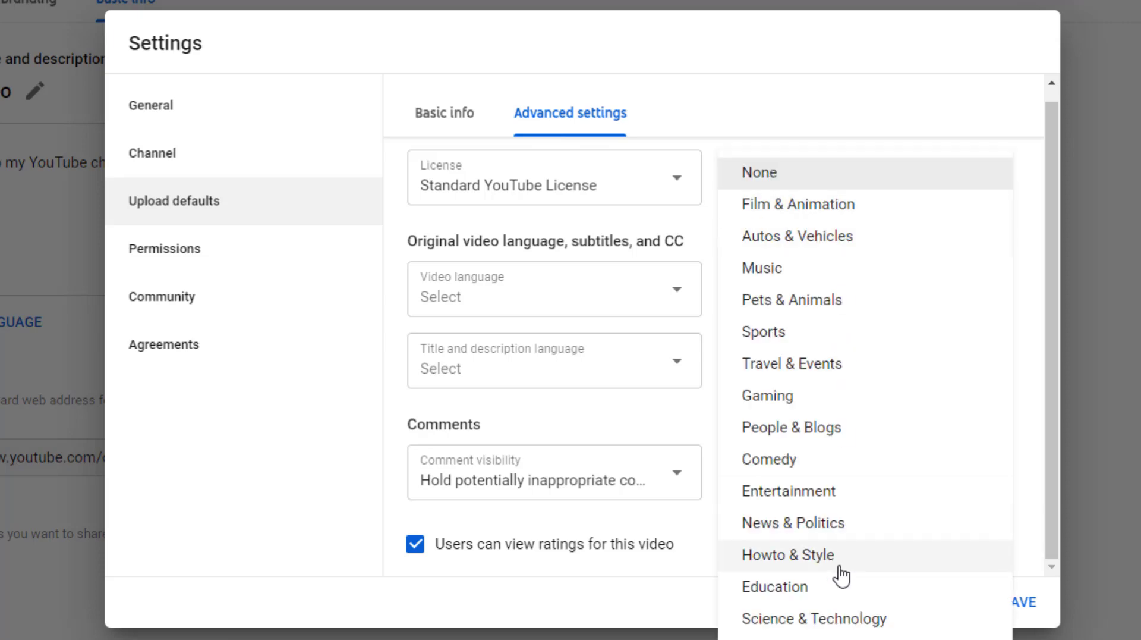
pyautogui.click(818, 589)
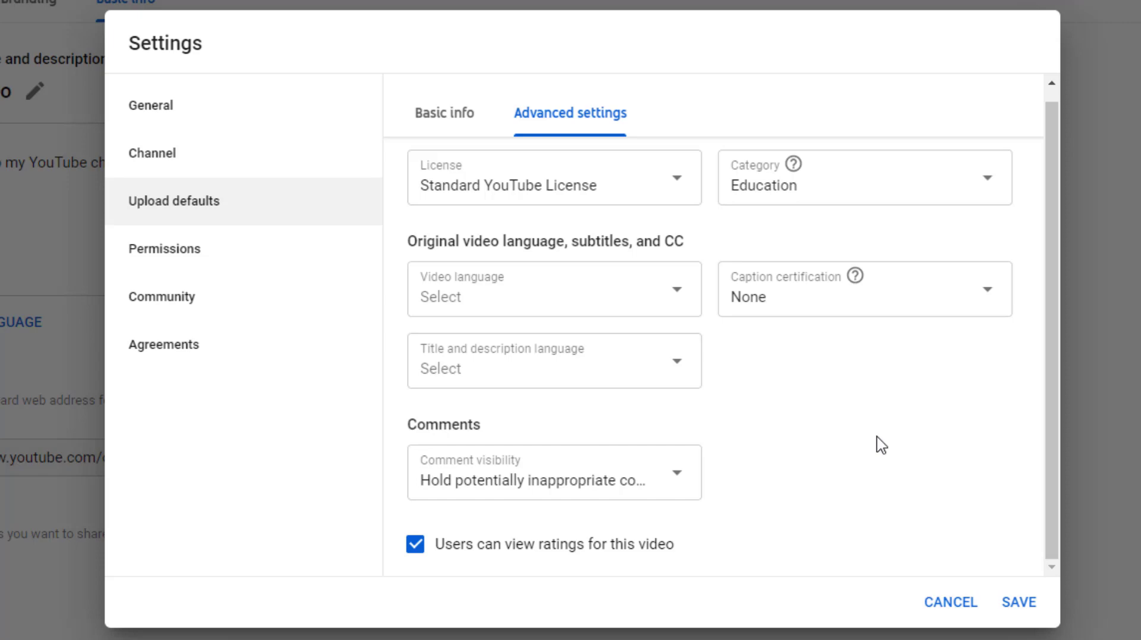
# Step: Set the default video language to English (United States)
pyautogui.click(633, 301)
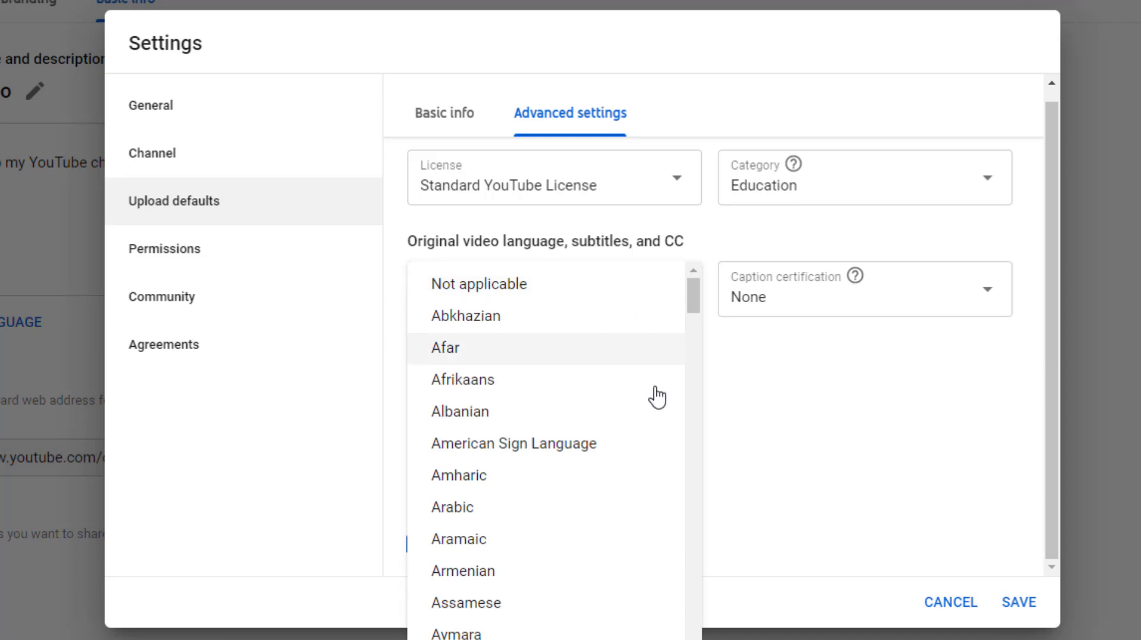
pyautogui.scroll(-15, 648, 476)
pyautogui.scroll(-5, 641, 541)
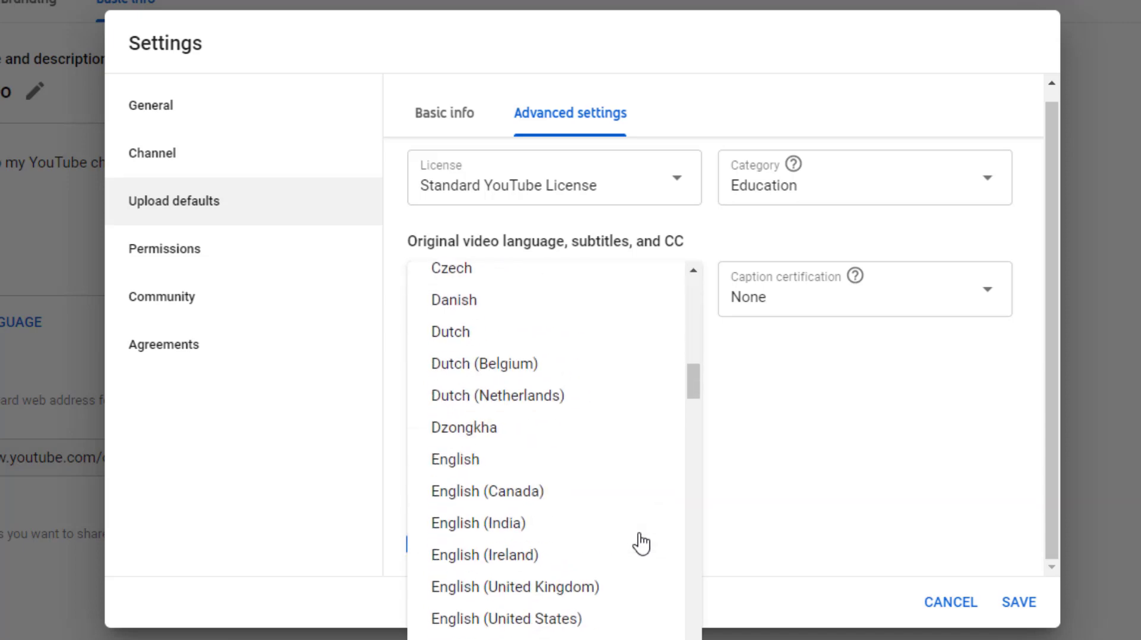
pyautogui.click(619, 618)
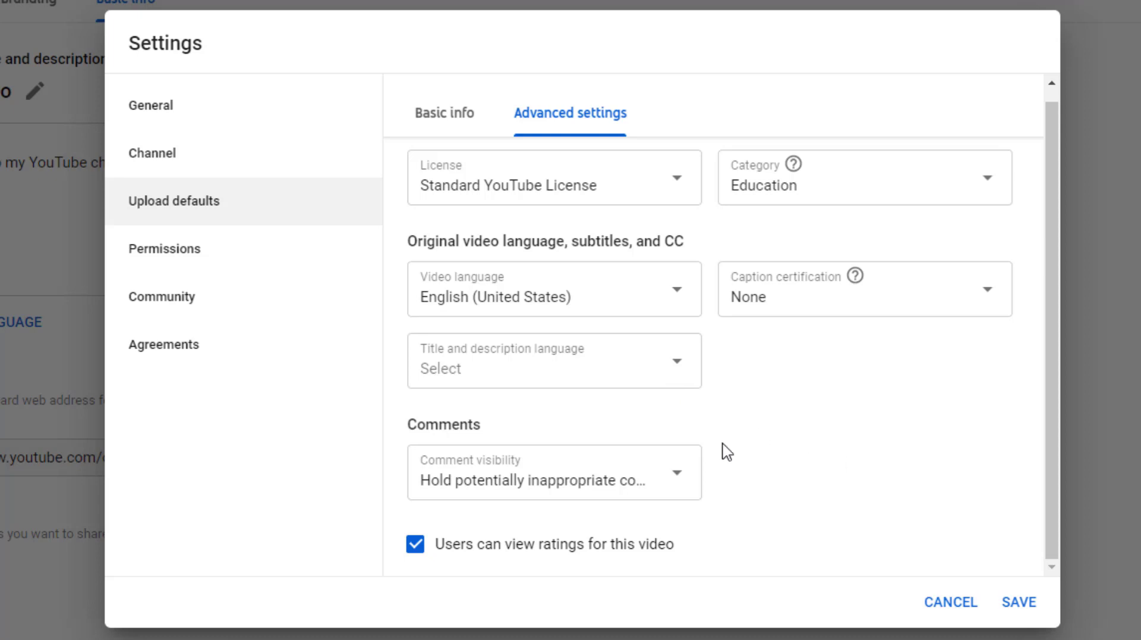
# Step: Disable comments and viewer-visible ratings by default for uploaded videos, and save the settings
pyautogui.click(606, 479)
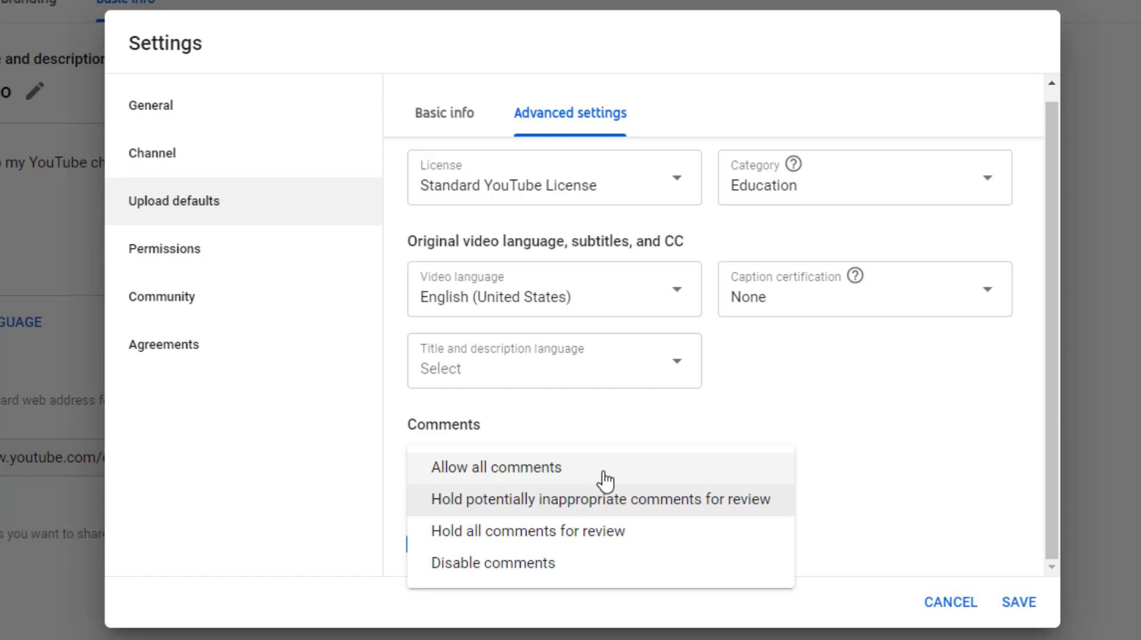
pyautogui.click(656, 570)
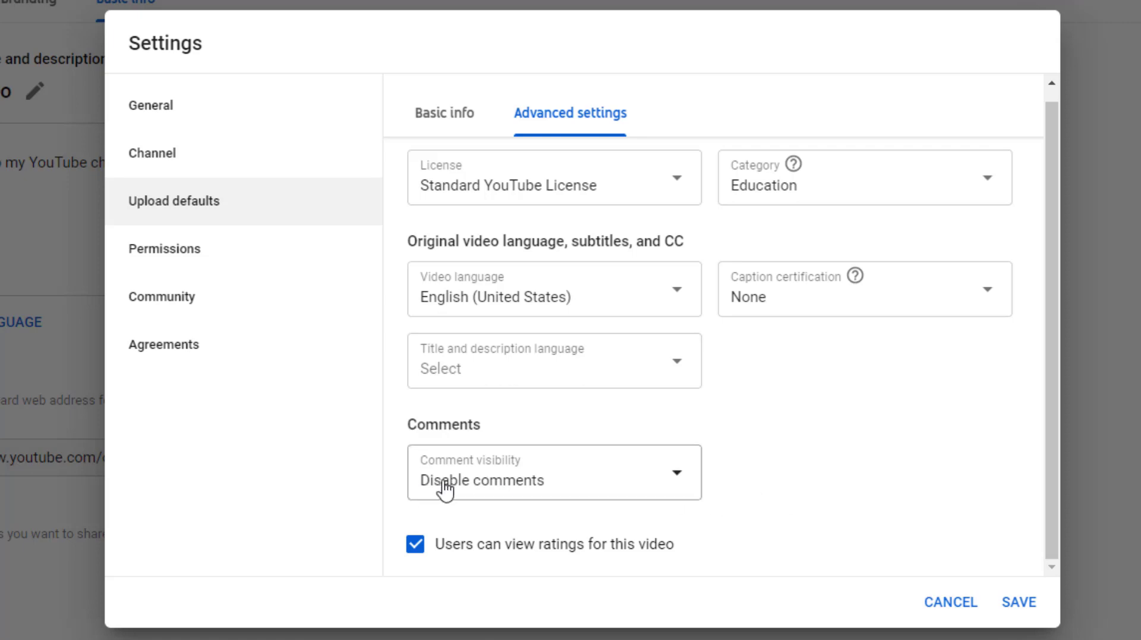
pyautogui.click(416, 553)
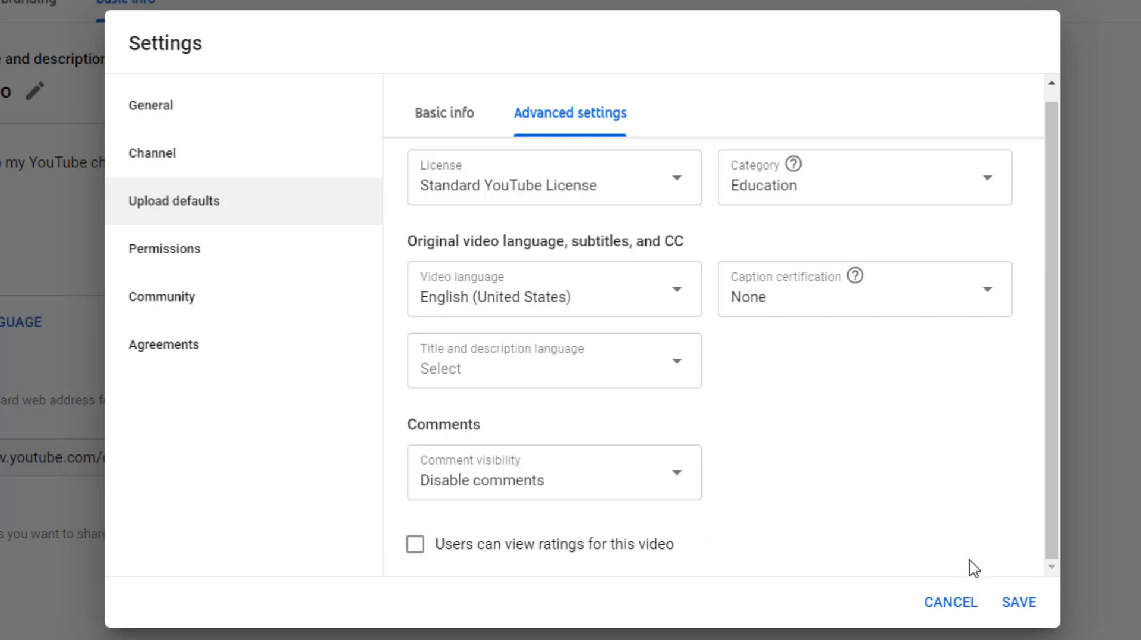
pyautogui.click(1018, 602)
# Step: Check the saved upload defaults and view the channel's permissions
pyautogui.click(179, 200)
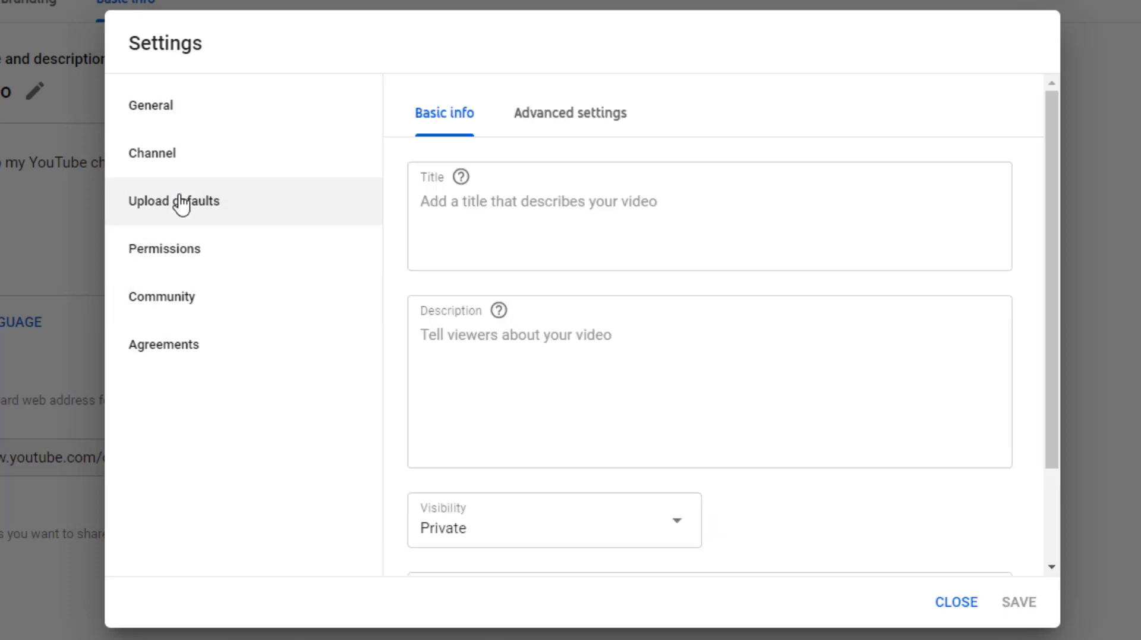
pyautogui.click(184, 251)
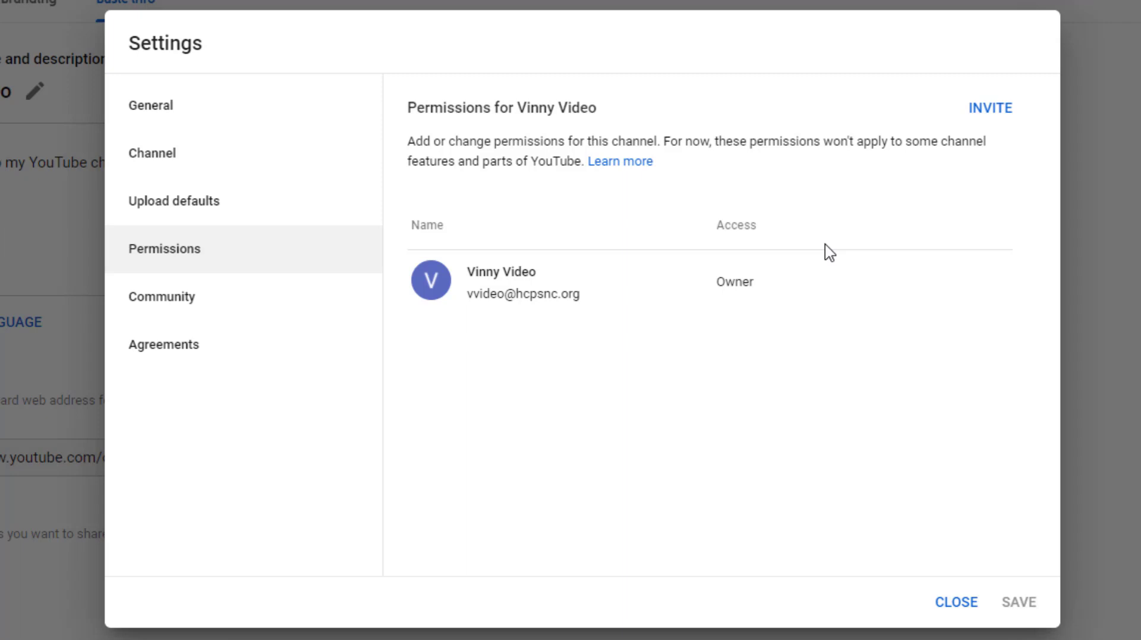
# Step: In the community defaults, disable comments on the Discussions tab, hold potentially inappropriate live chat messages for review, and save
pyautogui.click(253, 313)
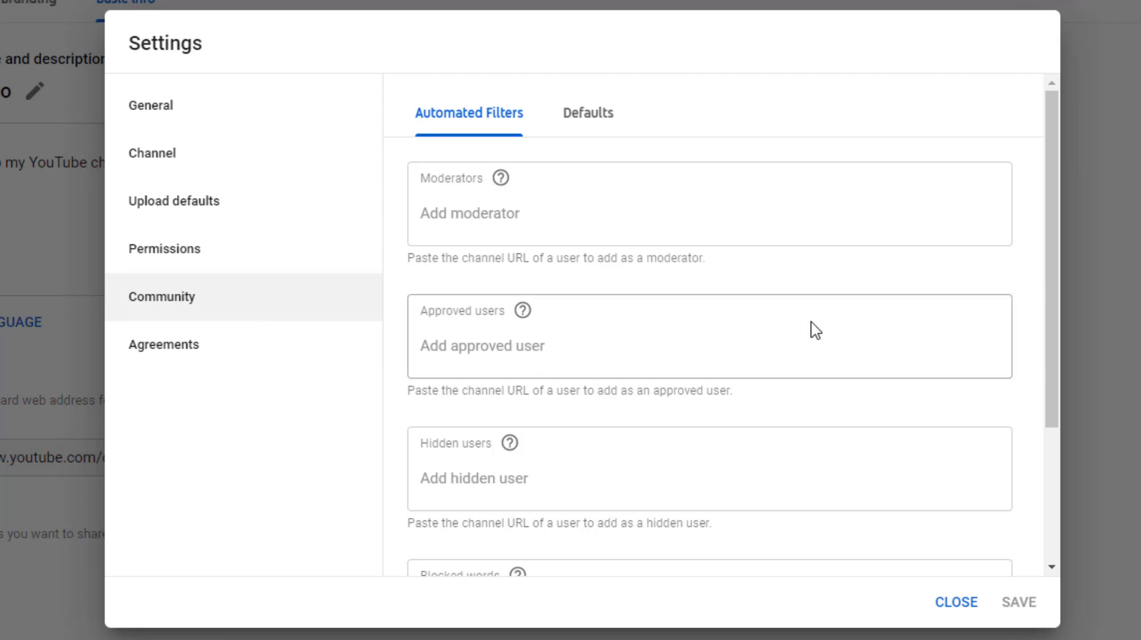
pyautogui.scroll(-3, 815, 330)
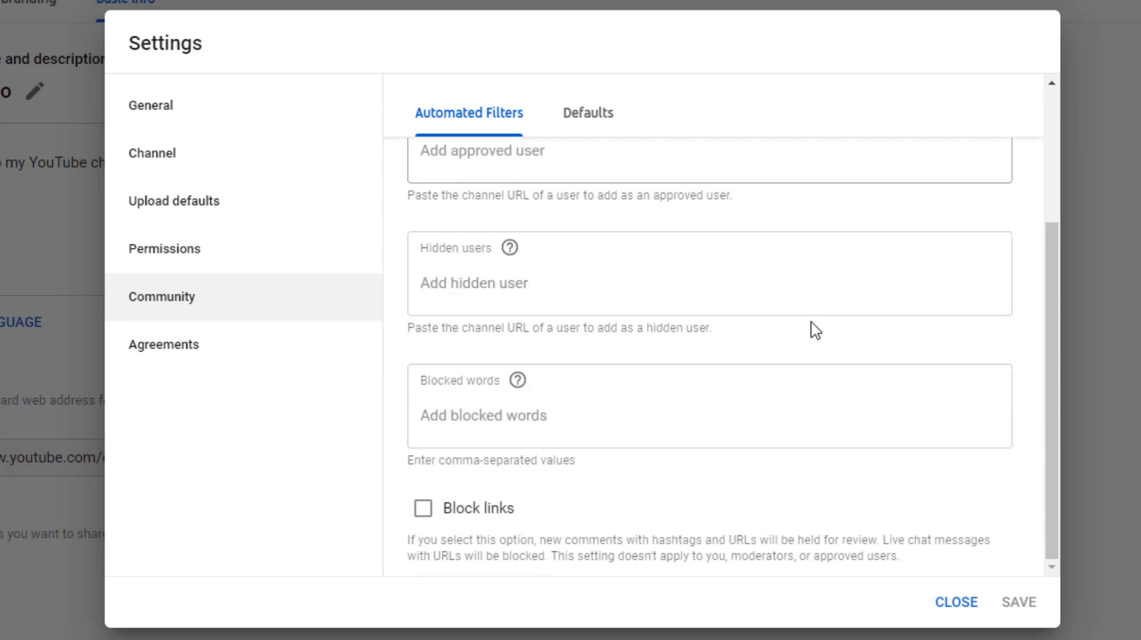
pyautogui.scroll(3, 504, 273)
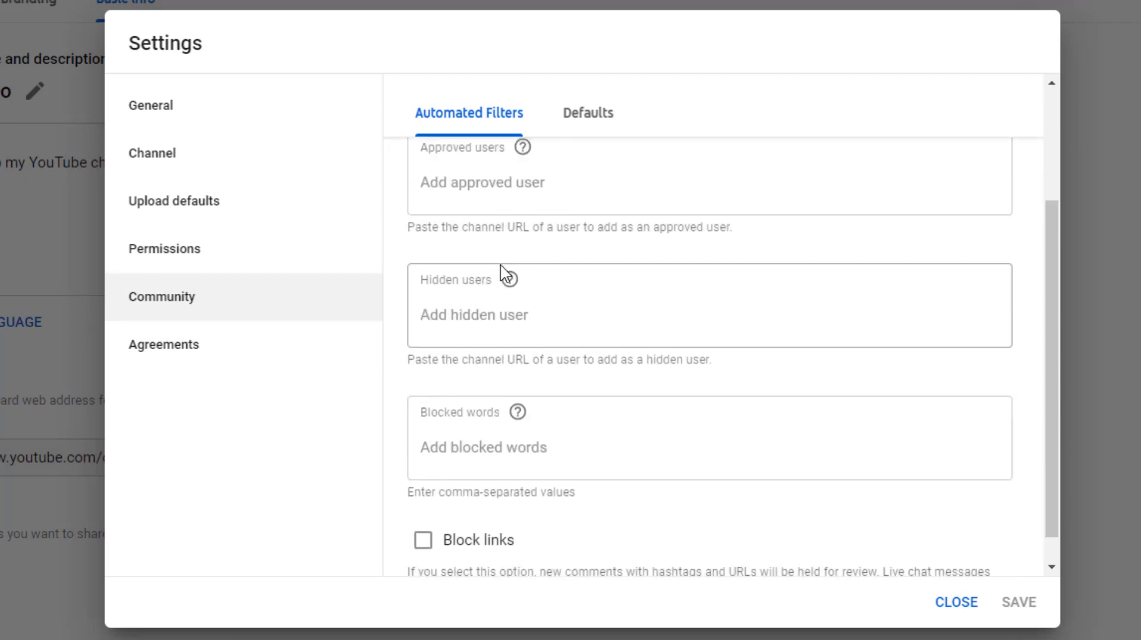
pyautogui.click(591, 116)
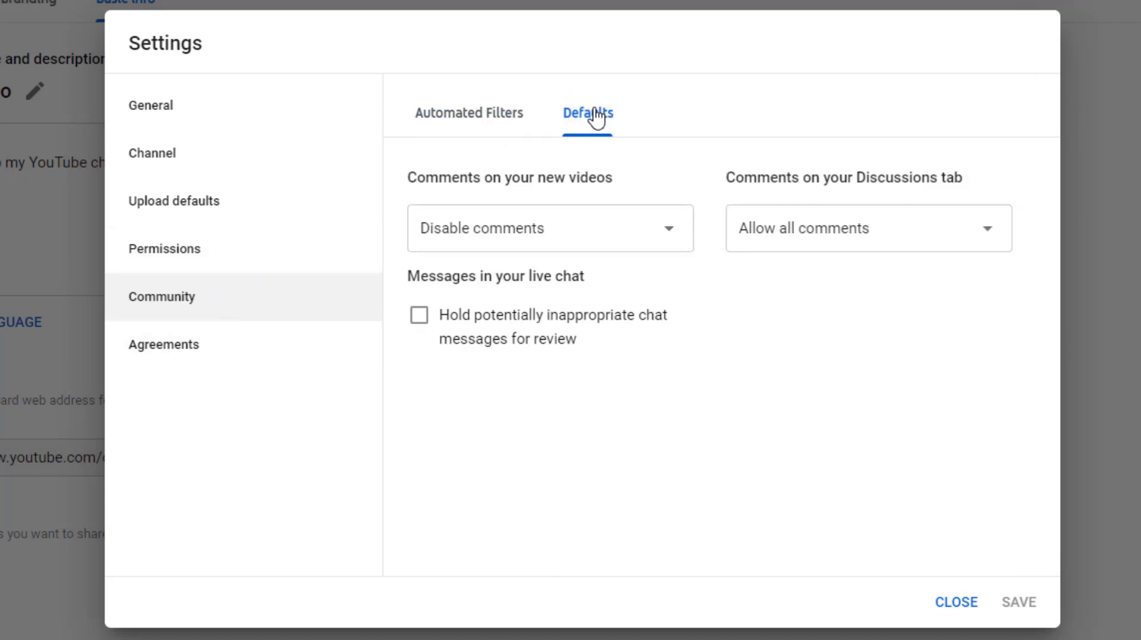
pyautogui.click(906, 231)
pyautogui.click(895, 324)
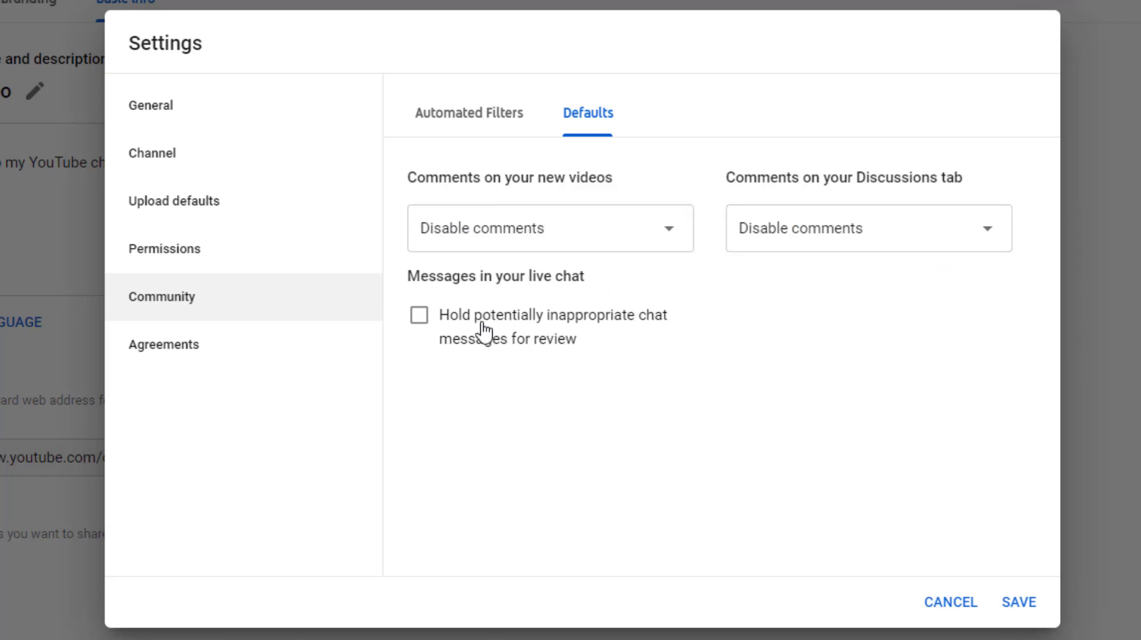
pyautogui.click(418, 324)
pyautogui.click(1023, 607)
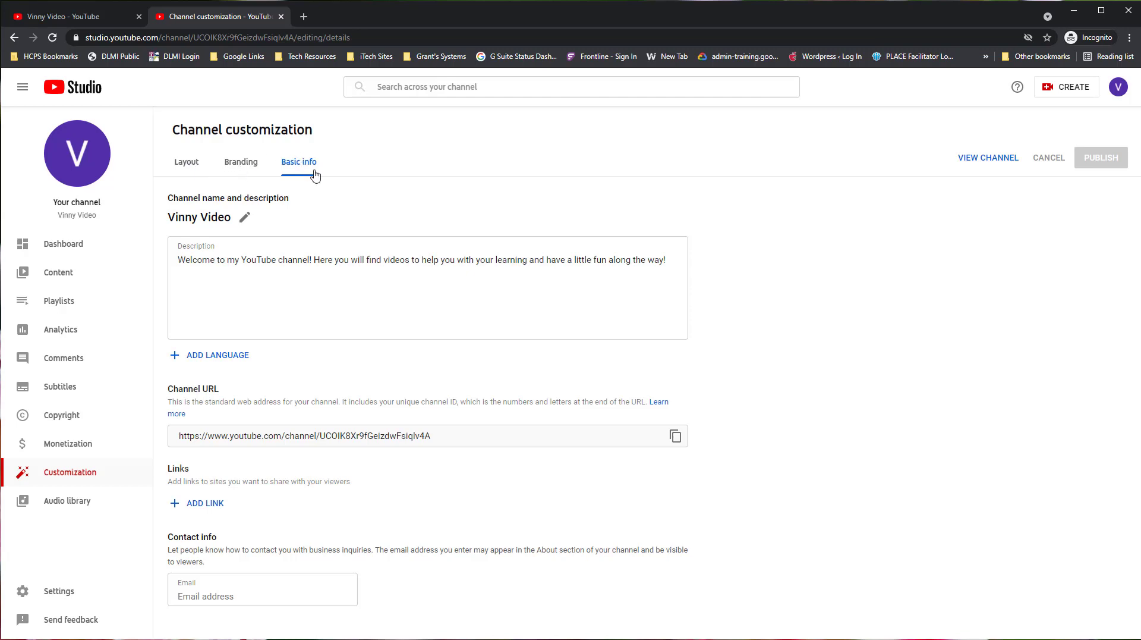
# Step: Reopen the channel settings to view the general section, and close them without changes
pyautogui.click(74, 601)
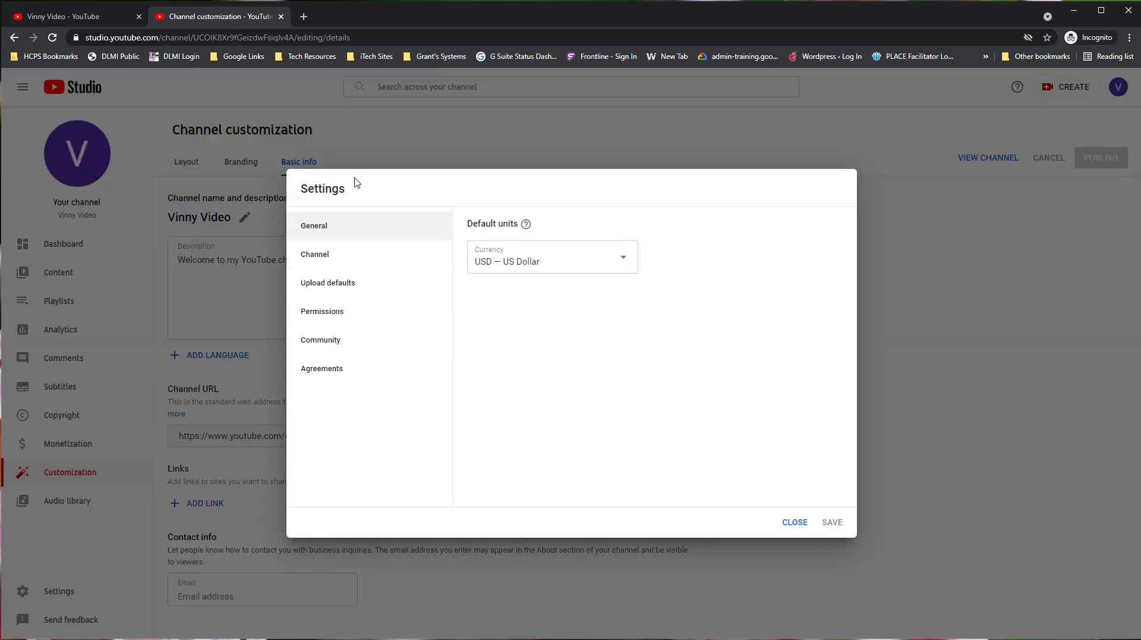
pyautogui.click(798, 523)
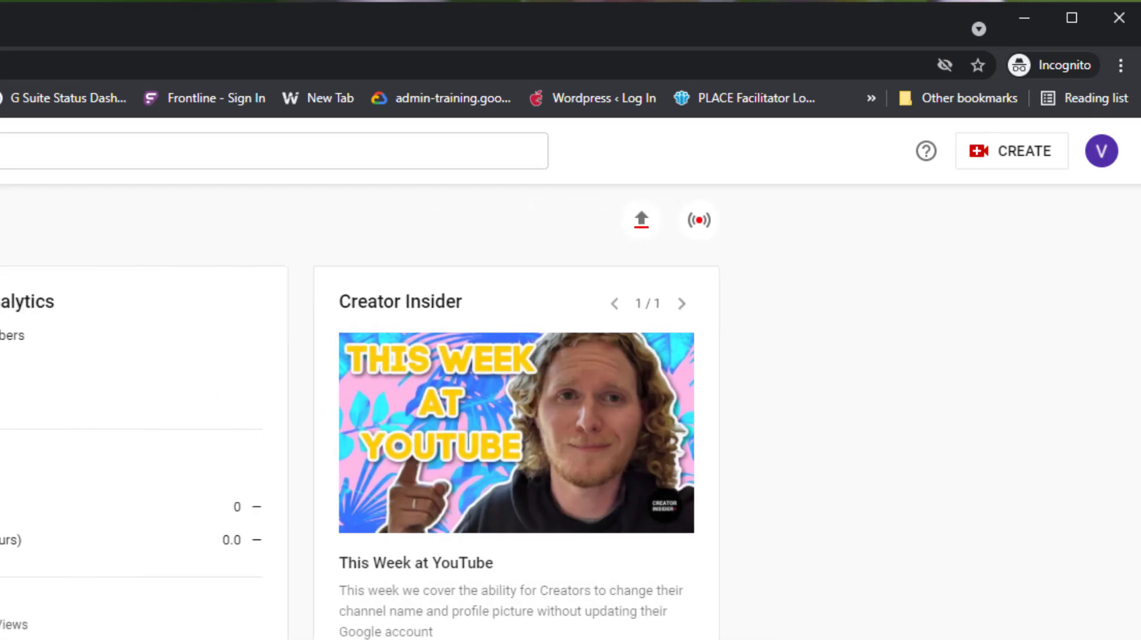
# Step: Look at where new videos can be created on the Studio dashboard and on the channel's YouTube page
pyautogui.click(59, 65)
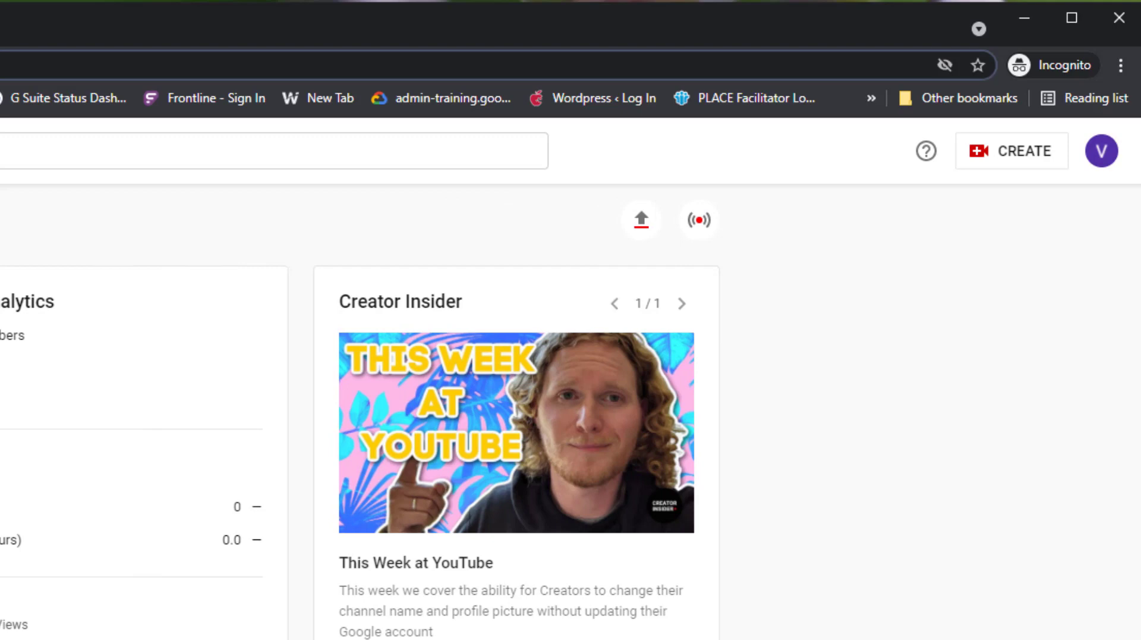
pyautogui.press('Return')
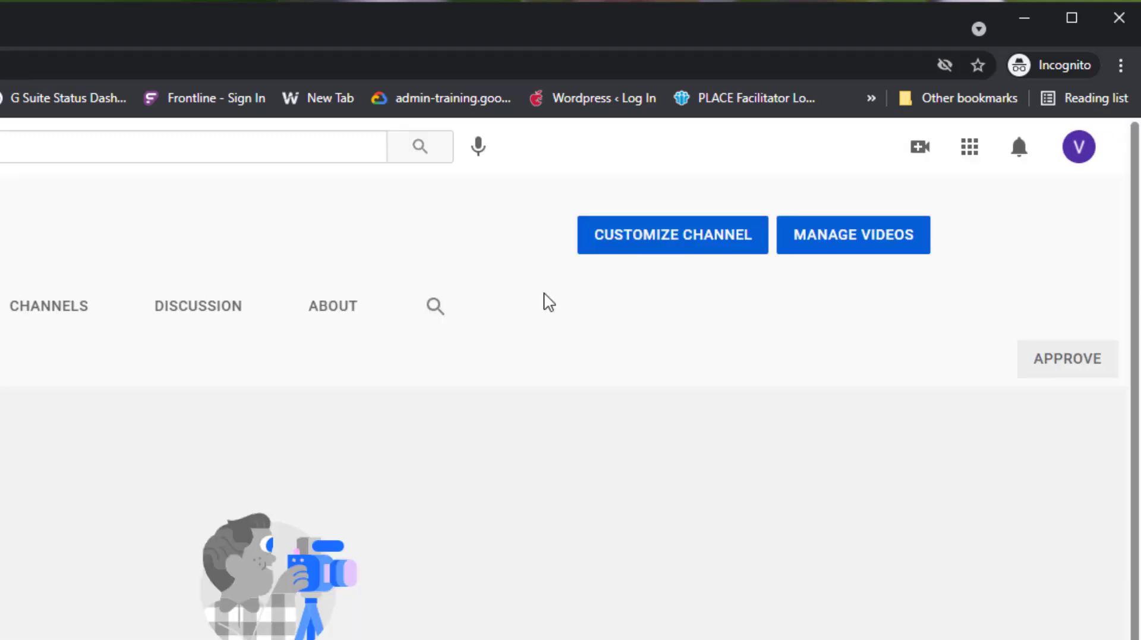
pyautogui.click(921, 151)
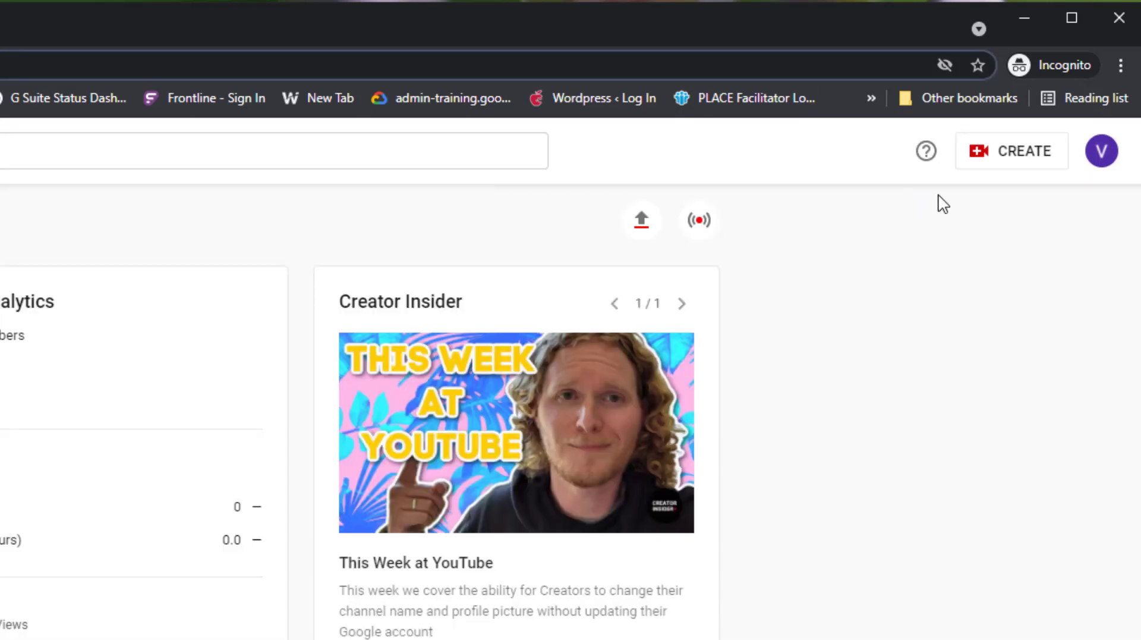
pyautogui.click(2, 29)
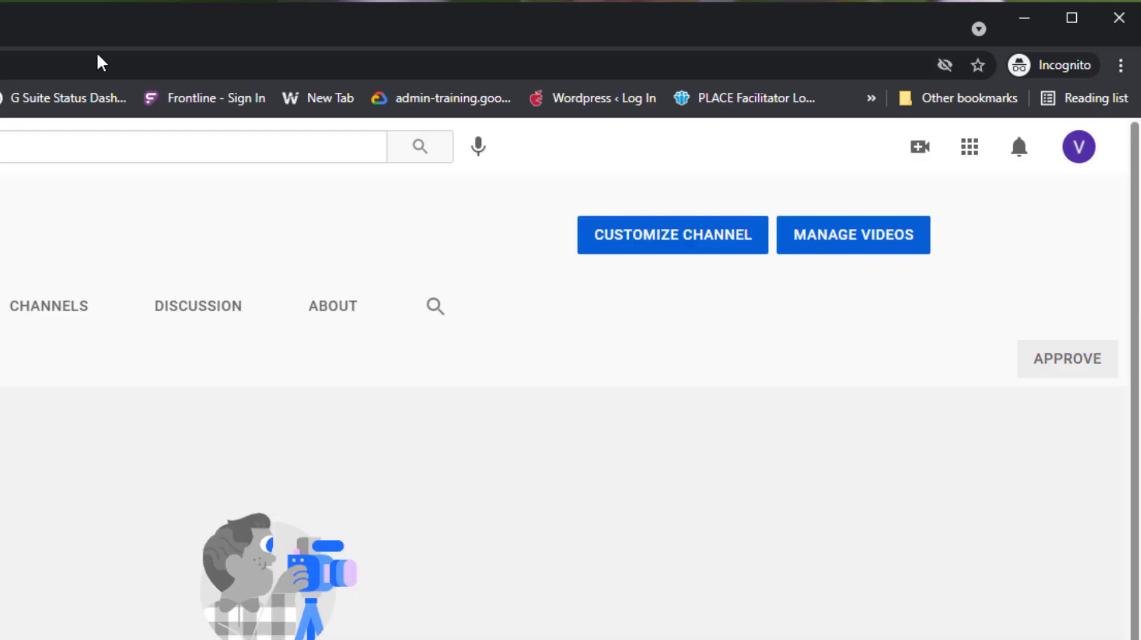
# Step: Start a video upload from the channel's YouTube page and add the file IntrotoChromebooks_Gestures
pyautogui.click(918, 156)
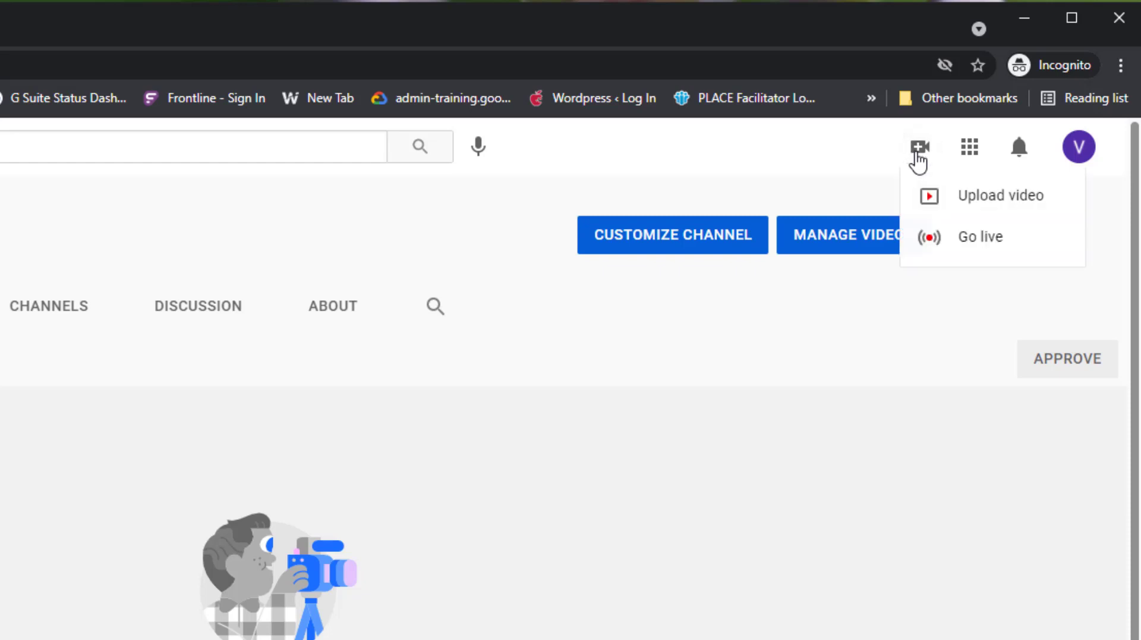
pyautogui.click(976, 210)
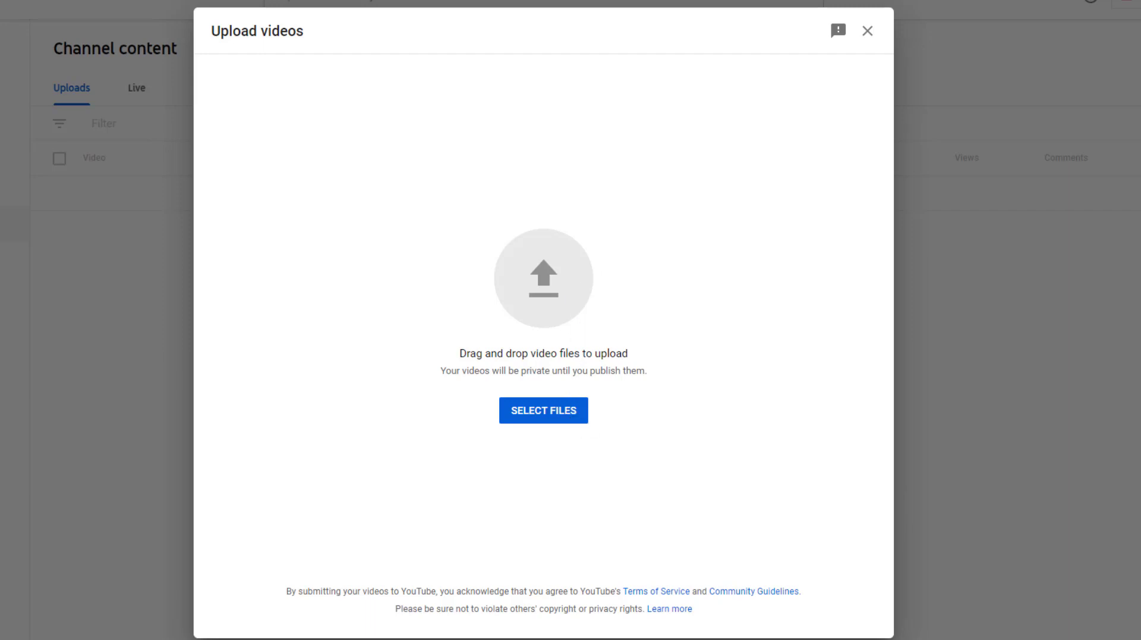
pyautogui.moveTo(0, 178); pyautogui.dragTo(157, 106)
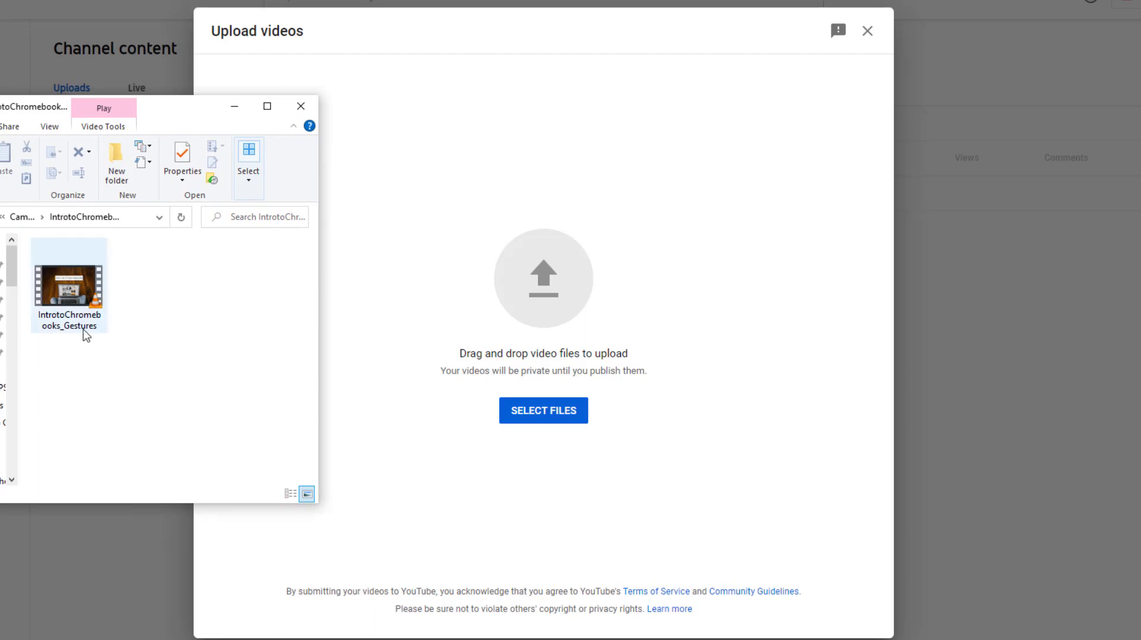
pyautogui.moveTo(69, 290); pyautogui.dragTo(563, 313)
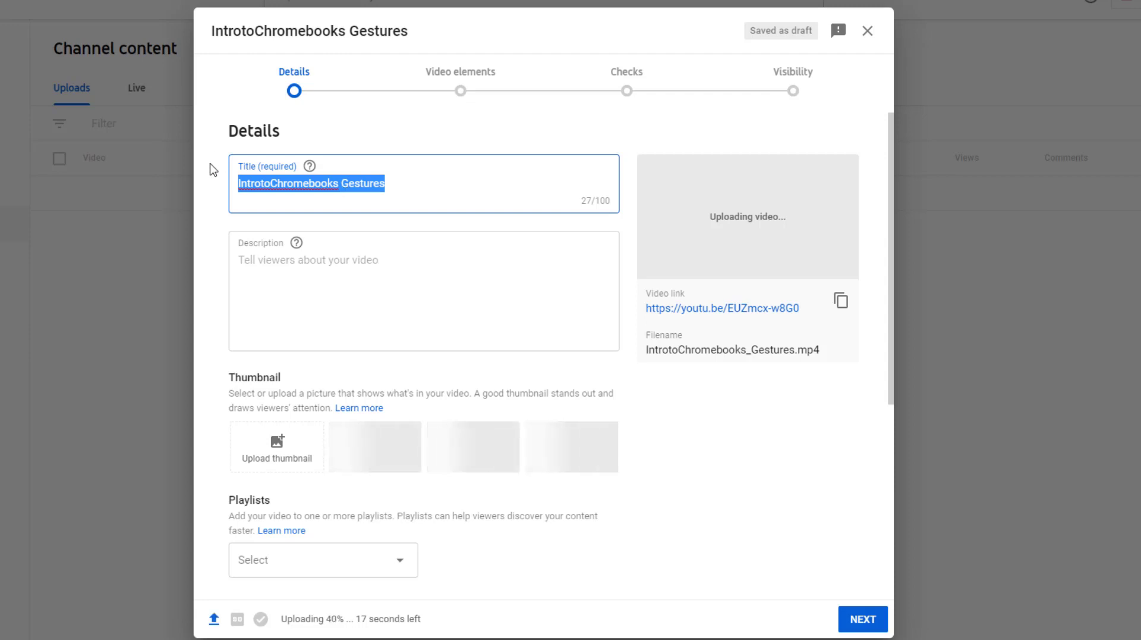
# Step: Title the video "Intro to Chromebooks: Gestures" and describe it as "This video will teach you about gestures you can use to navigate your Chromebook."
pyautogui.click(260, 183)
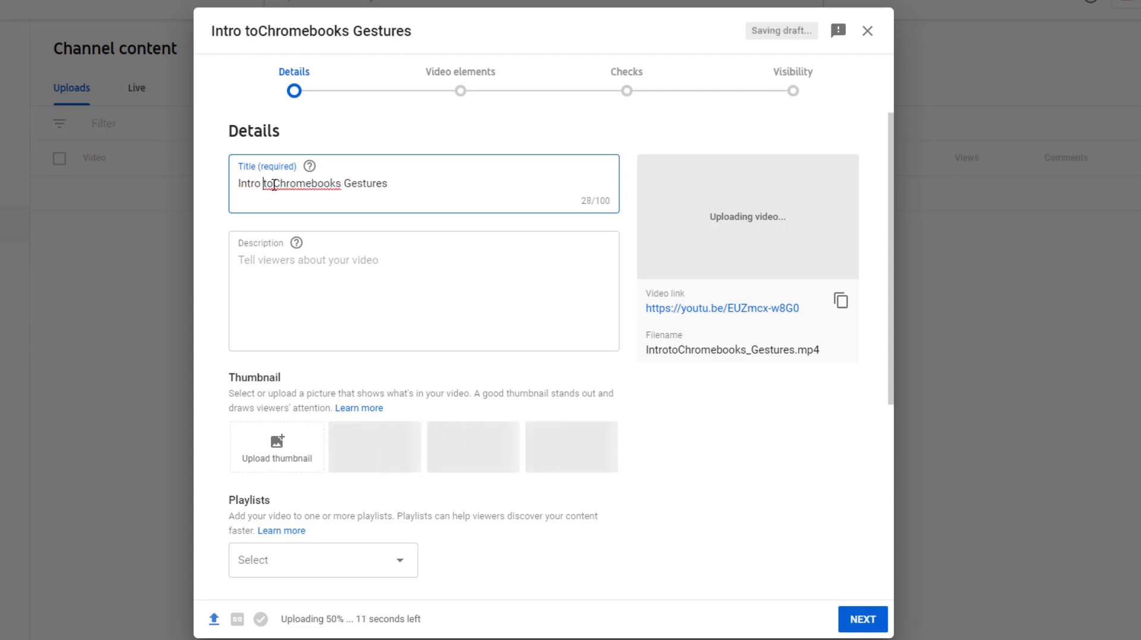
pyautogui.click(347, 183)
pyautogui.press('BackSpace')
pyautogui.write(':')
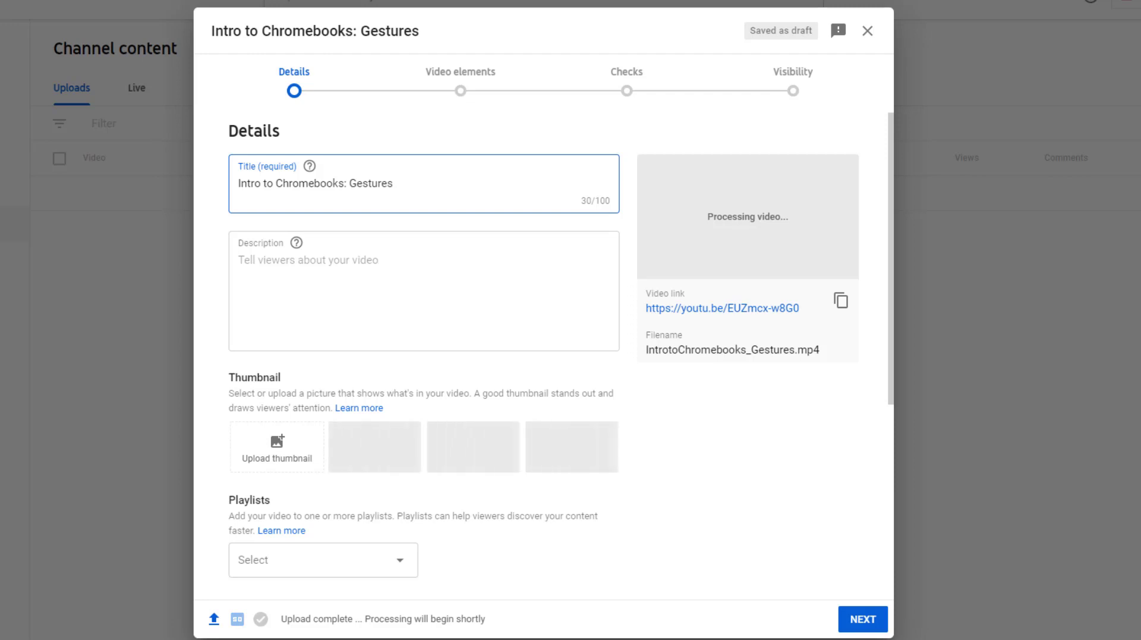
pyautogui.click(294, 266)
pyautogui.write('This video will teach you about gestures you can use to navigate your Chromebook.')
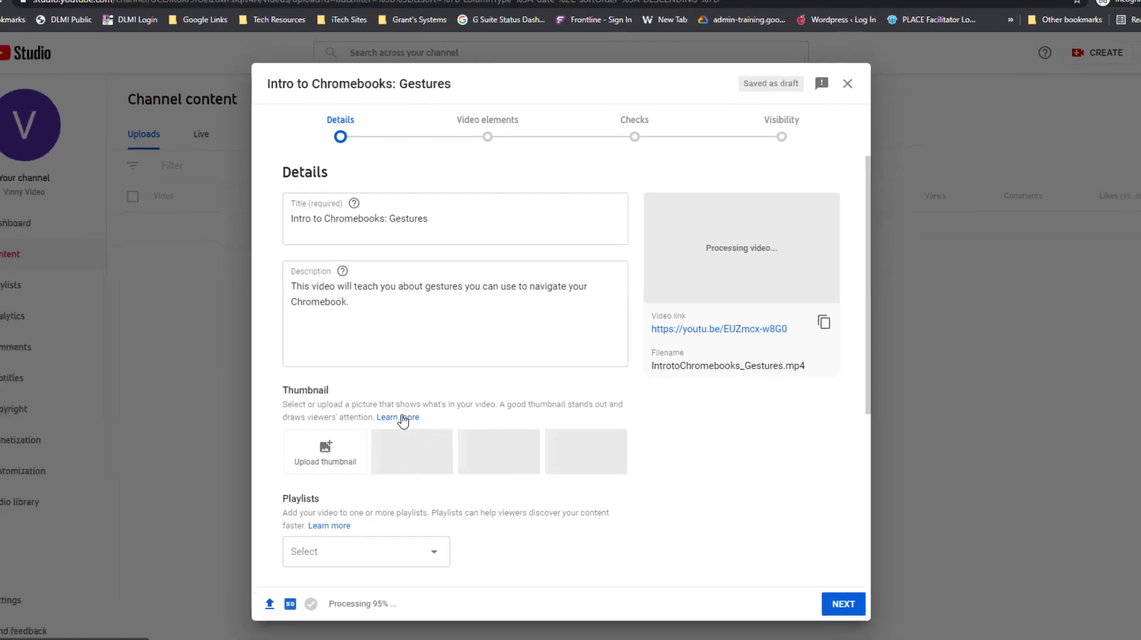
# Step: View the help article on adding video thumbnails and return to the upload details
pyautogui.click(404, 418)
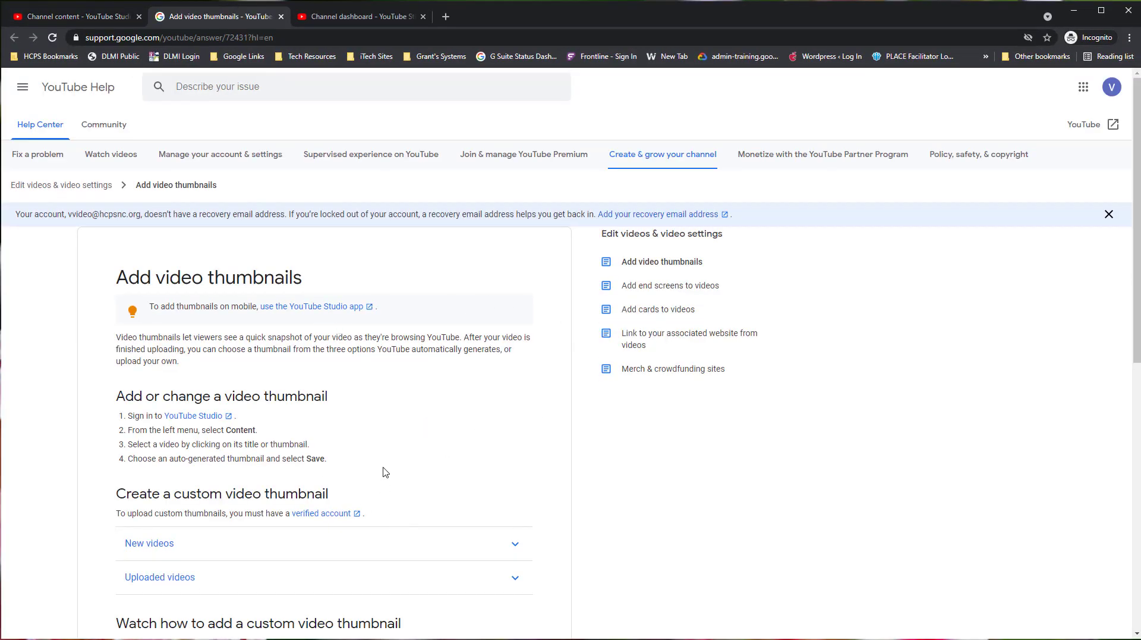
pyautogui.click(281, 17)
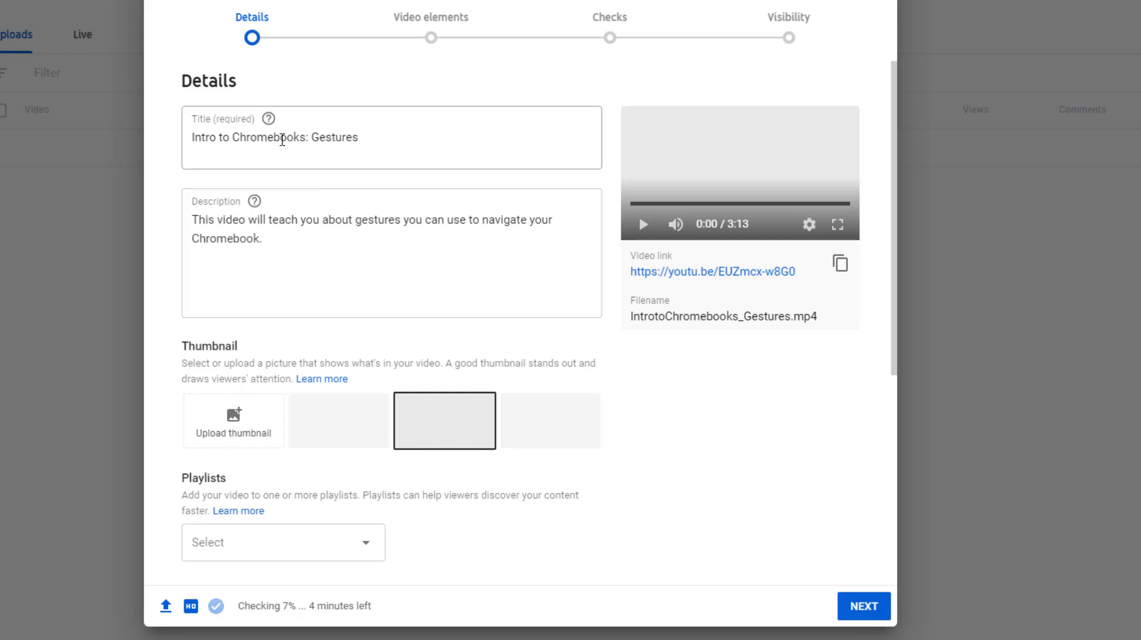
# Step: Upload the IntrotoChromebooks_Gestures image from the YouTube Video Covers folder as the video's custom thumbnail
pyautogui.click(247, 438)
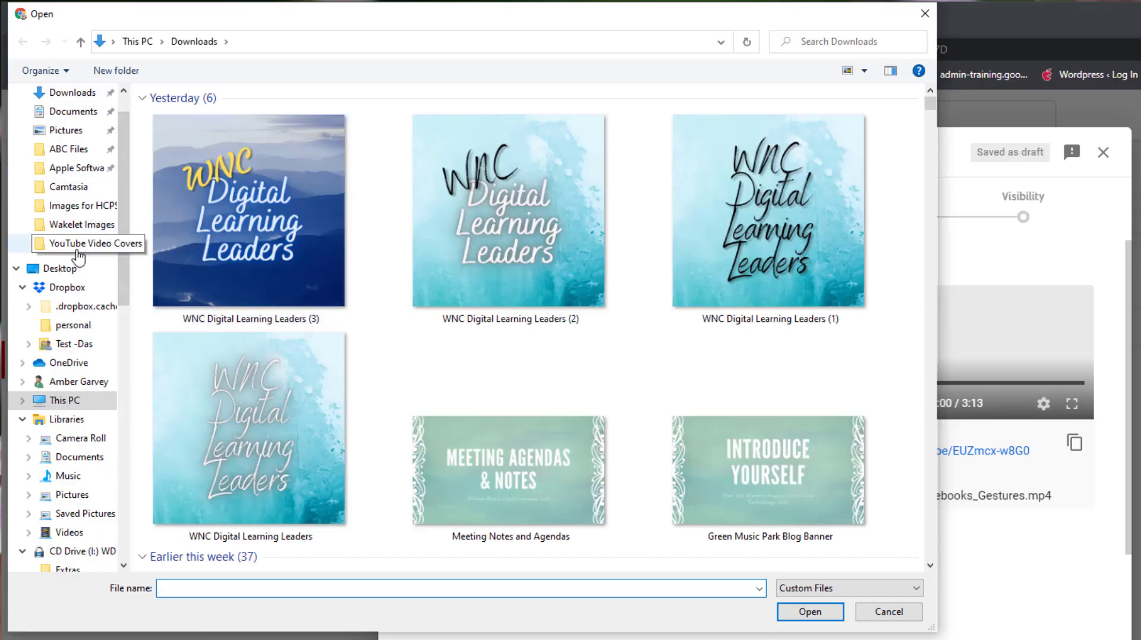
pyautogui.click(77, 250)
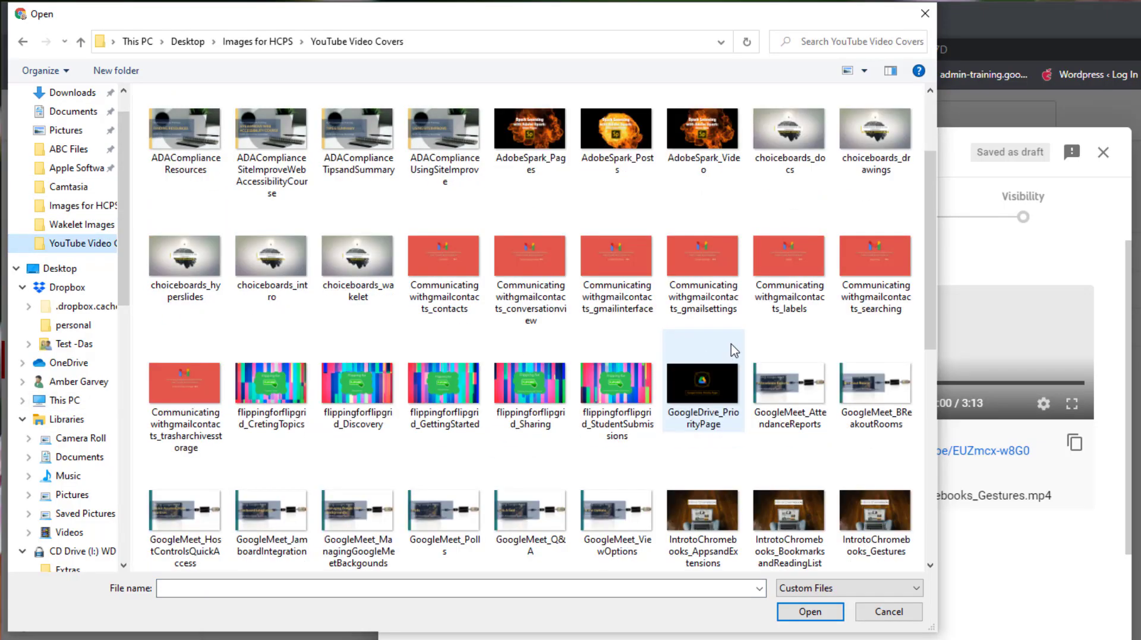
pyautogui.click(904, 535)
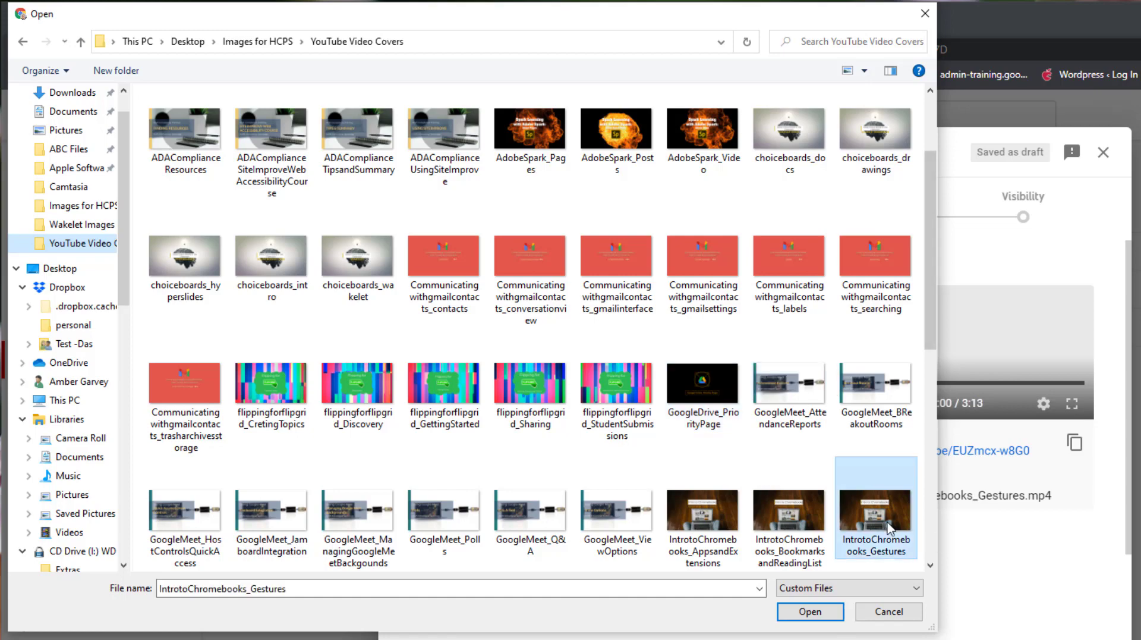
pyautogui.click(821, 612)
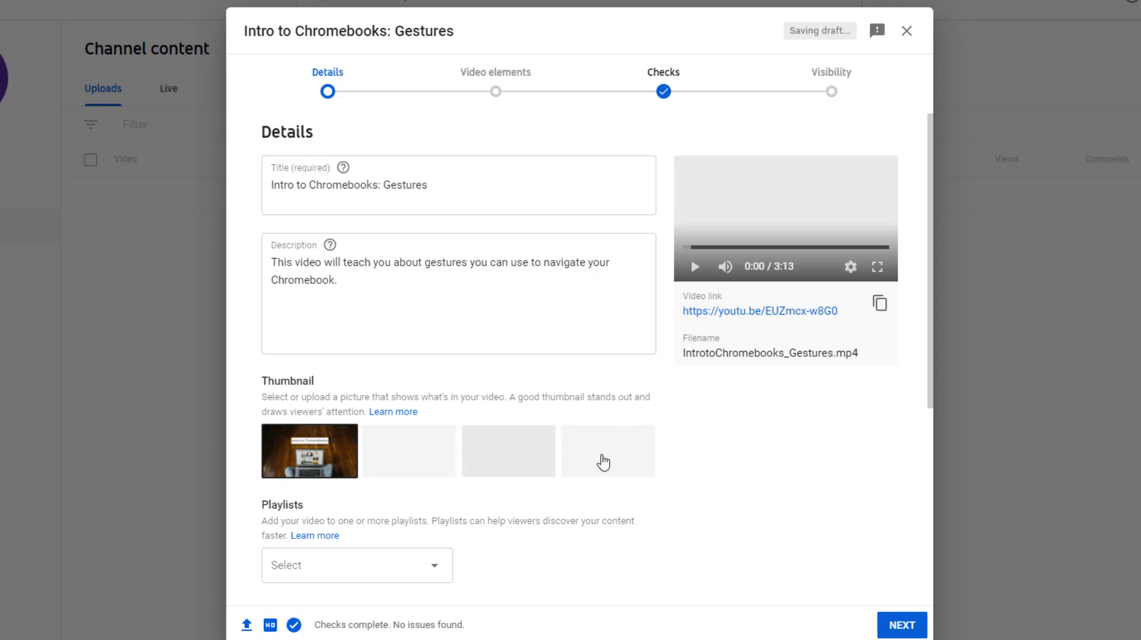
# Step: Set the video's audience to "No, it's not made for kids"
pyautogui.scroll(-2, 785, 396)
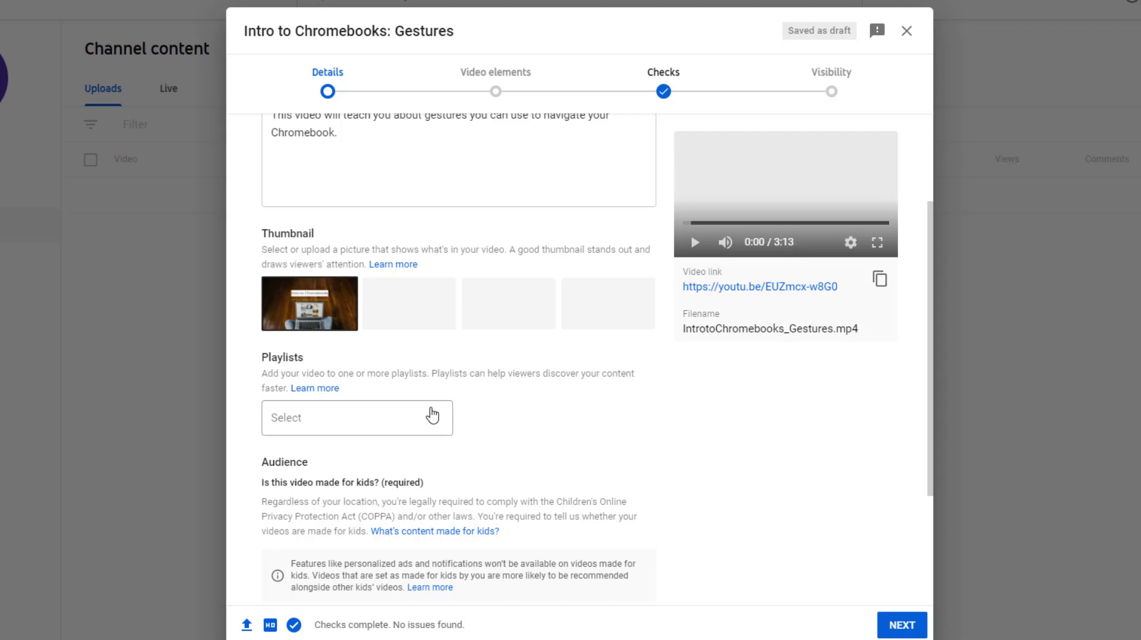
pyautogui.scroll(-1, 574, 409)
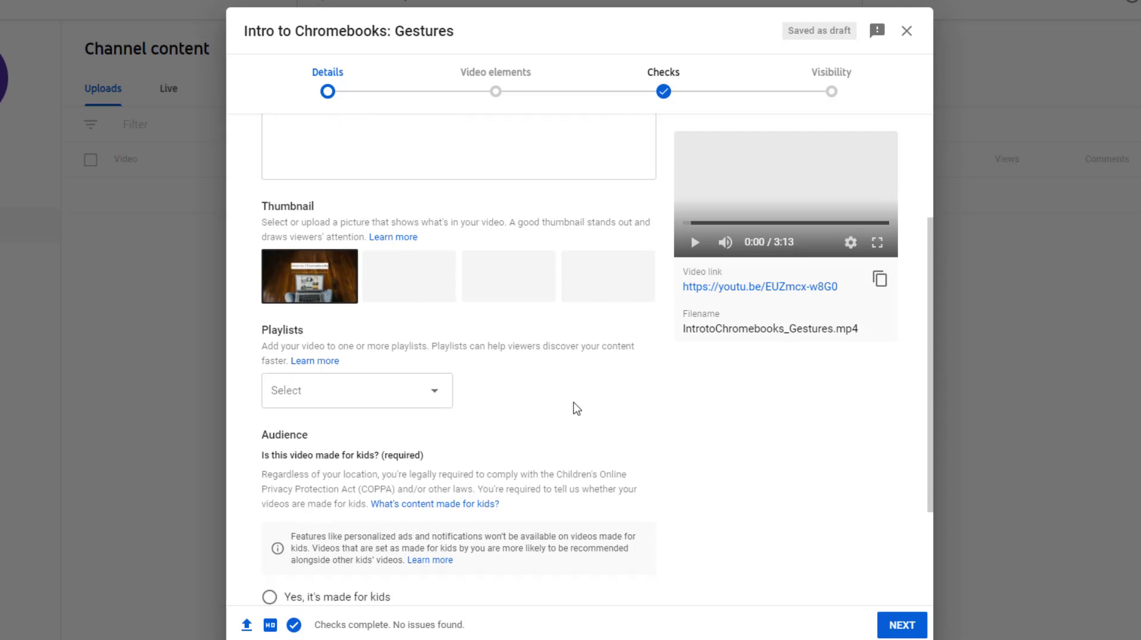
pyautogui.scroll(-2, 577, 408)
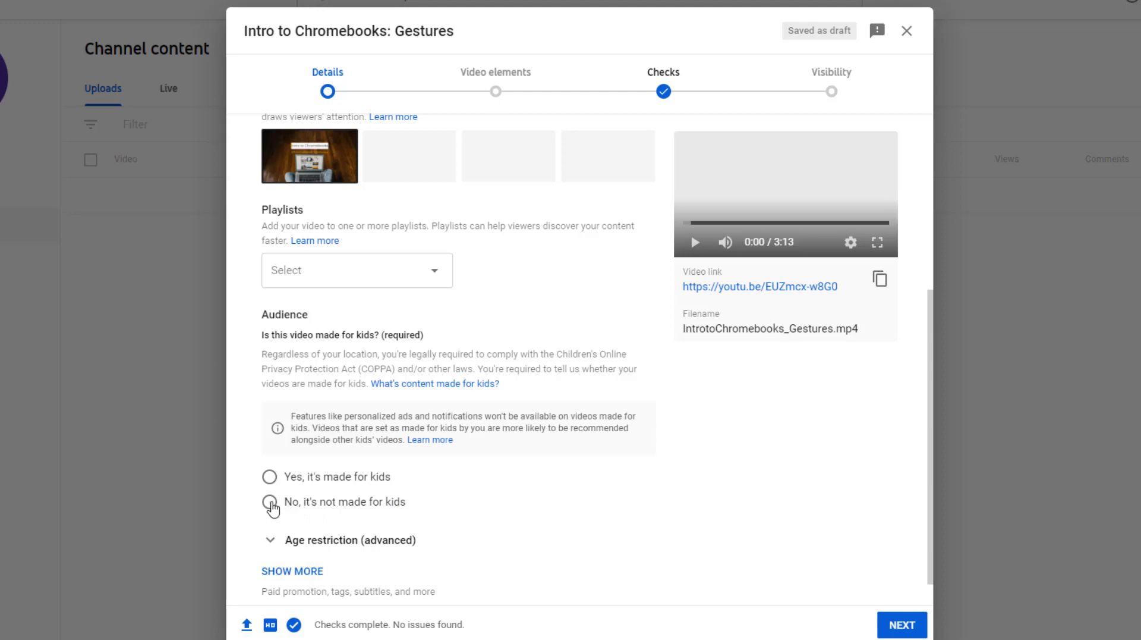
pyautogui.click(271, 504)
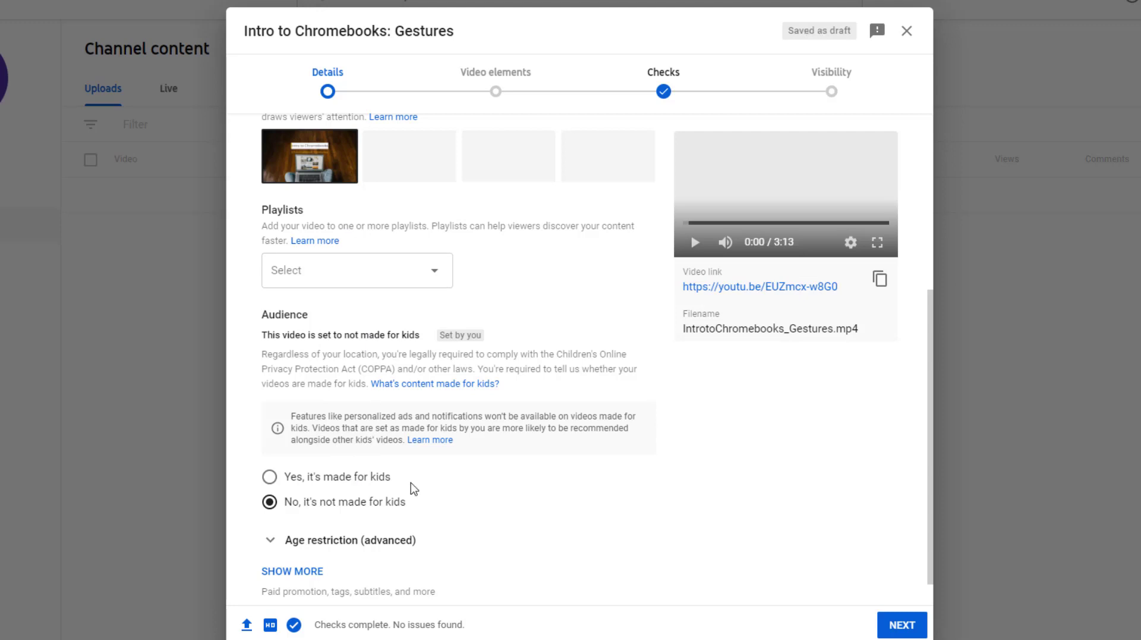
# Step: Expand the advanced age restriction settings and review the viewers-over-18 options
pyautogui.scroll(-1, 508, 477)
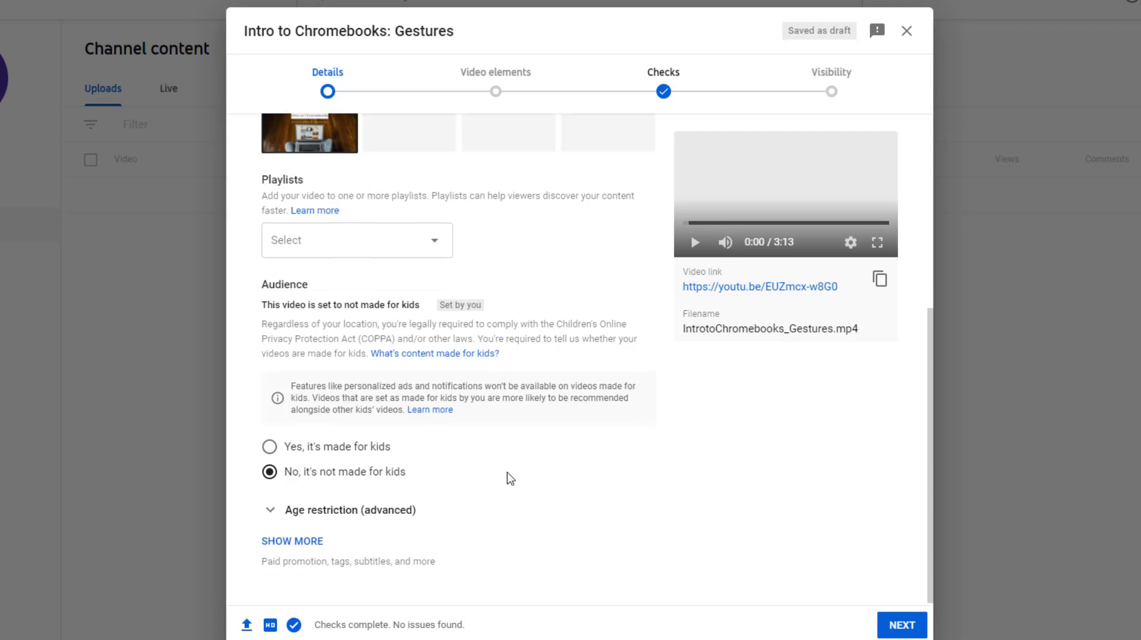
pyautogui.click(270, 510)
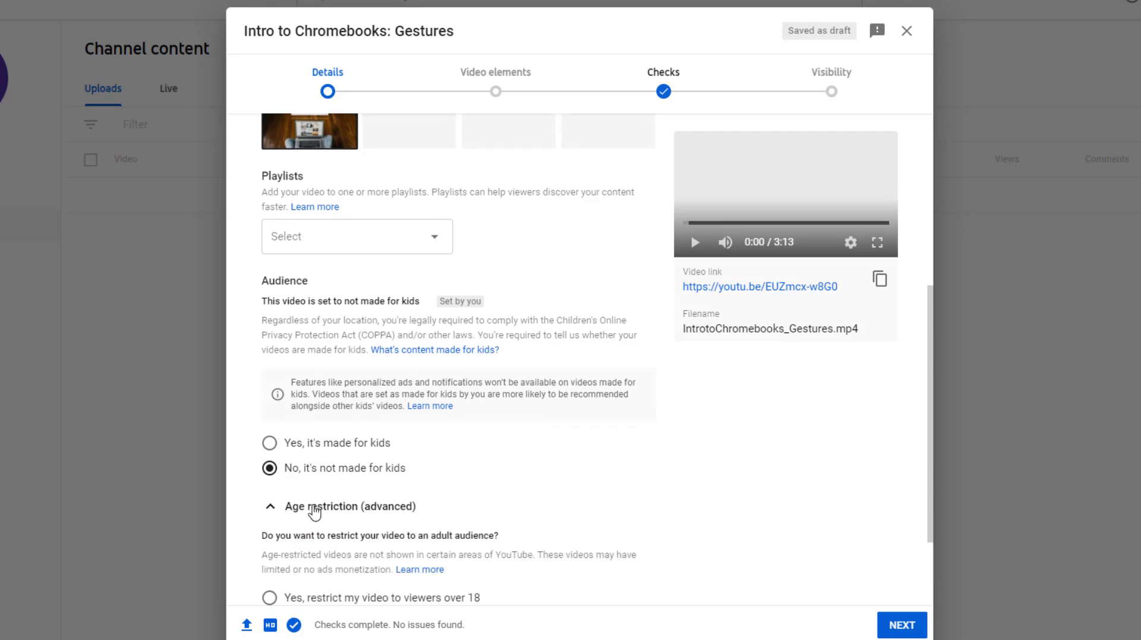
pyautogui.scroll(-2, 461, 494)
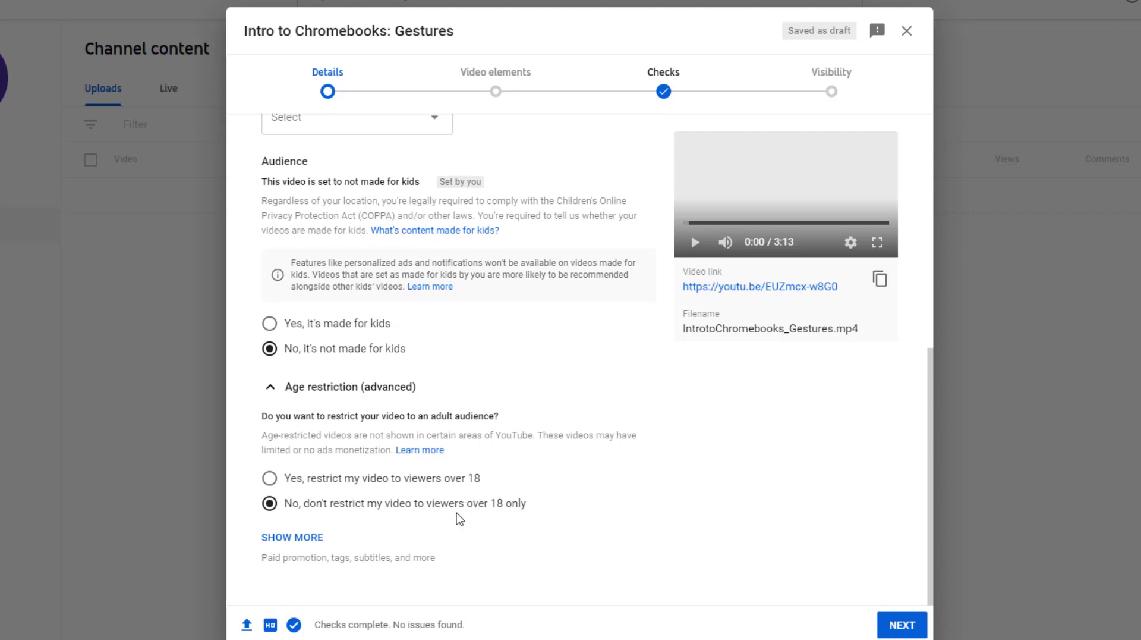
# Step: Reveal the additional video settings and add the tag "Chromebooks"
pyautogui.click(293, 537)
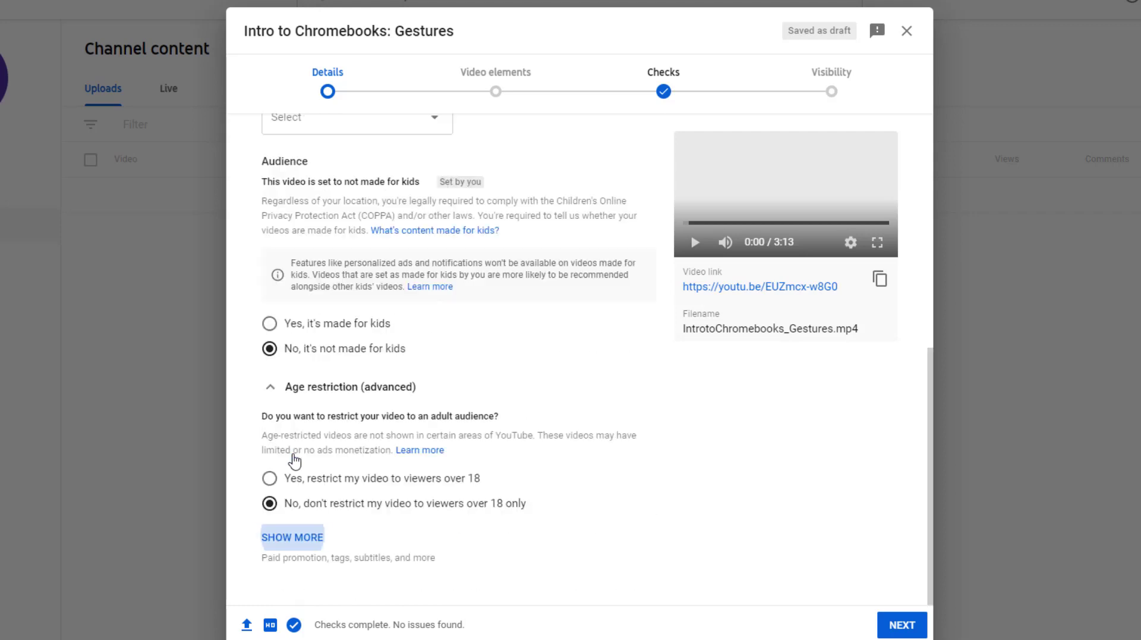
pyautogui.scroll(-2, 291, 538)
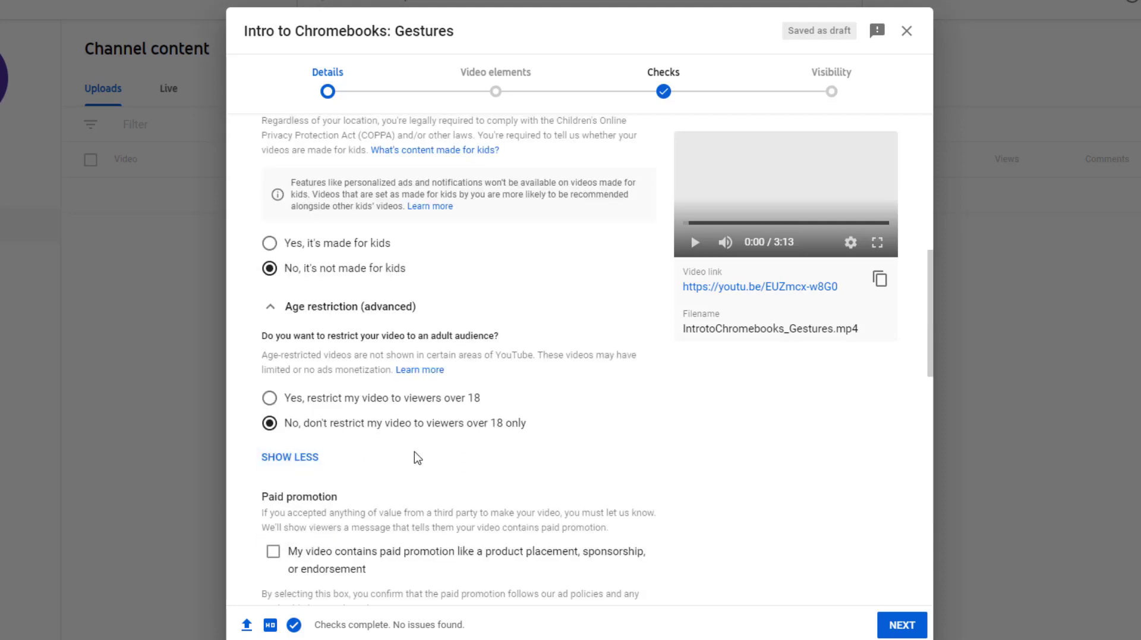
pyautogui.scroll(-3, 416, 463)
pyautogui.scroll(-3, 422, 447)
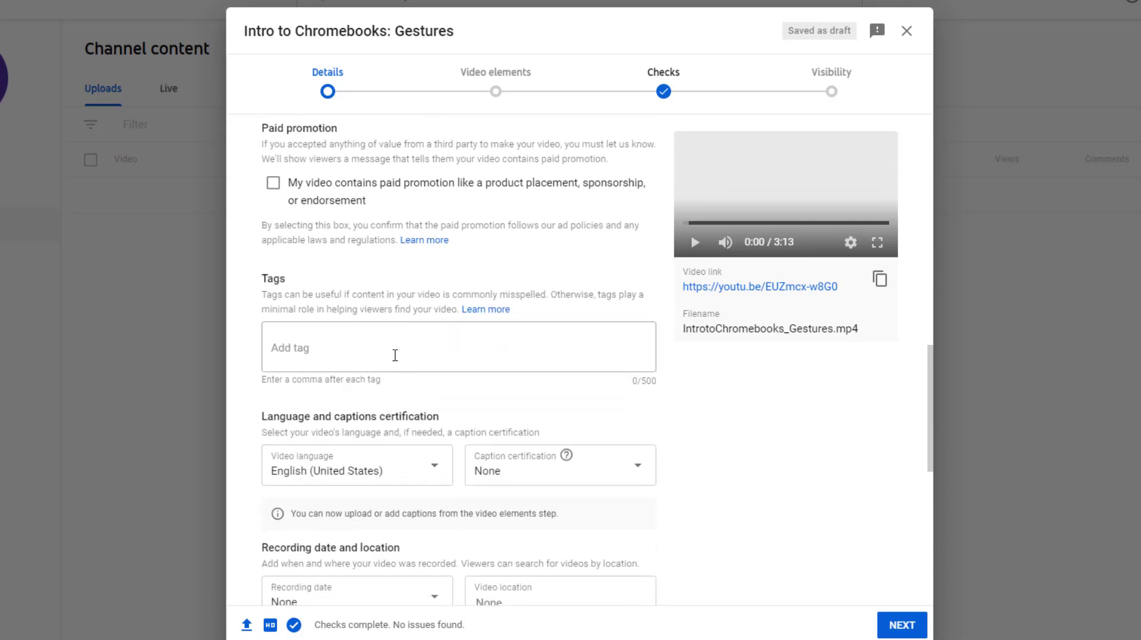
pyautogui.click(380, 348)
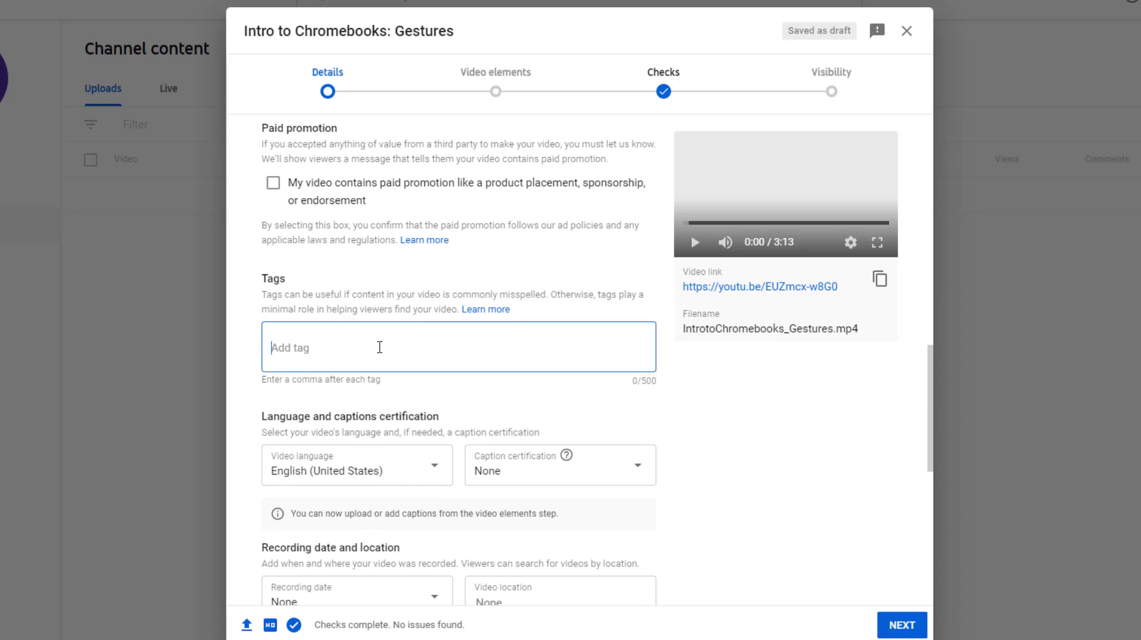
pyautogui.write('Chromebooks')
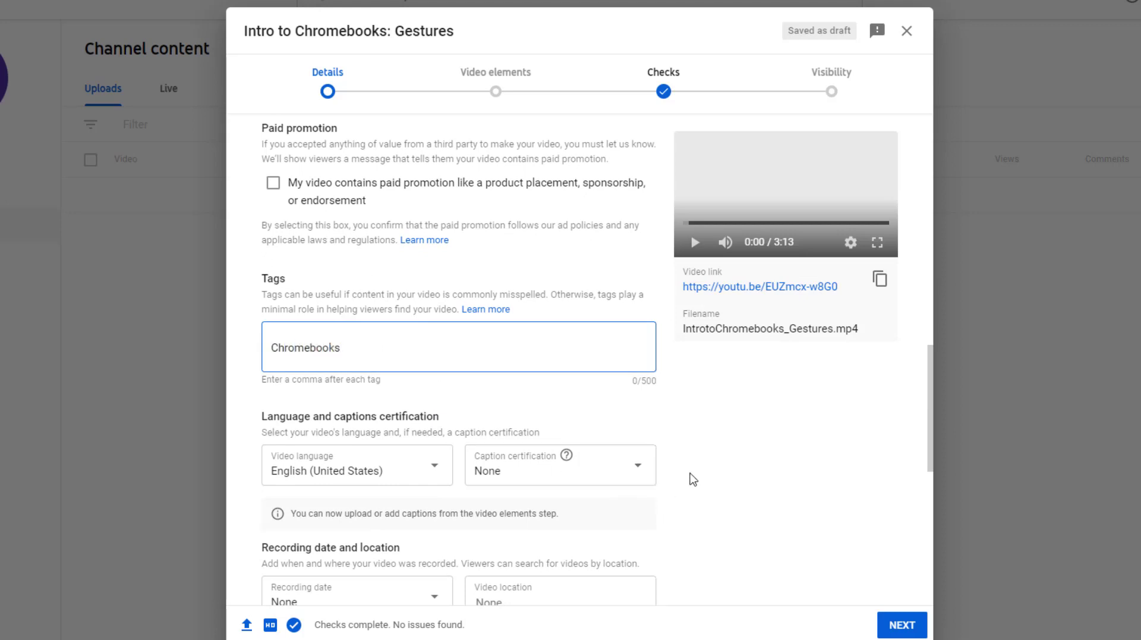
# Step: Set the video's recording date to May 12, 2021
pyautogui.scroll(-1, 672, 476)
pyautogui.scroll(-1, 398, 501)
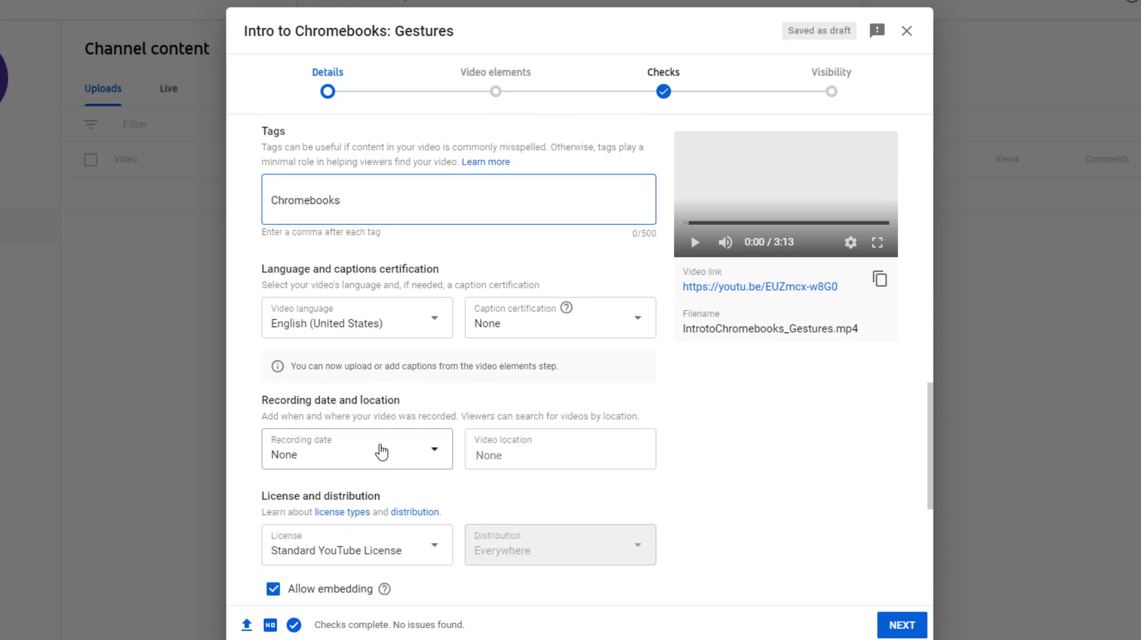
pyautogui.click(387, 454)
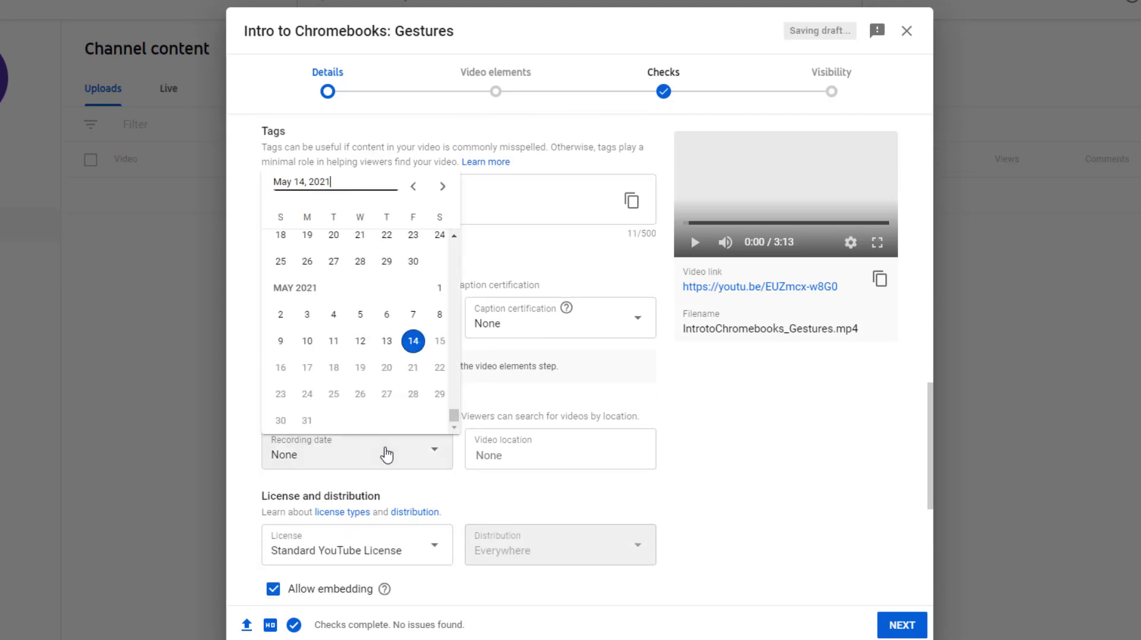
pyautogui.click(361, 340)
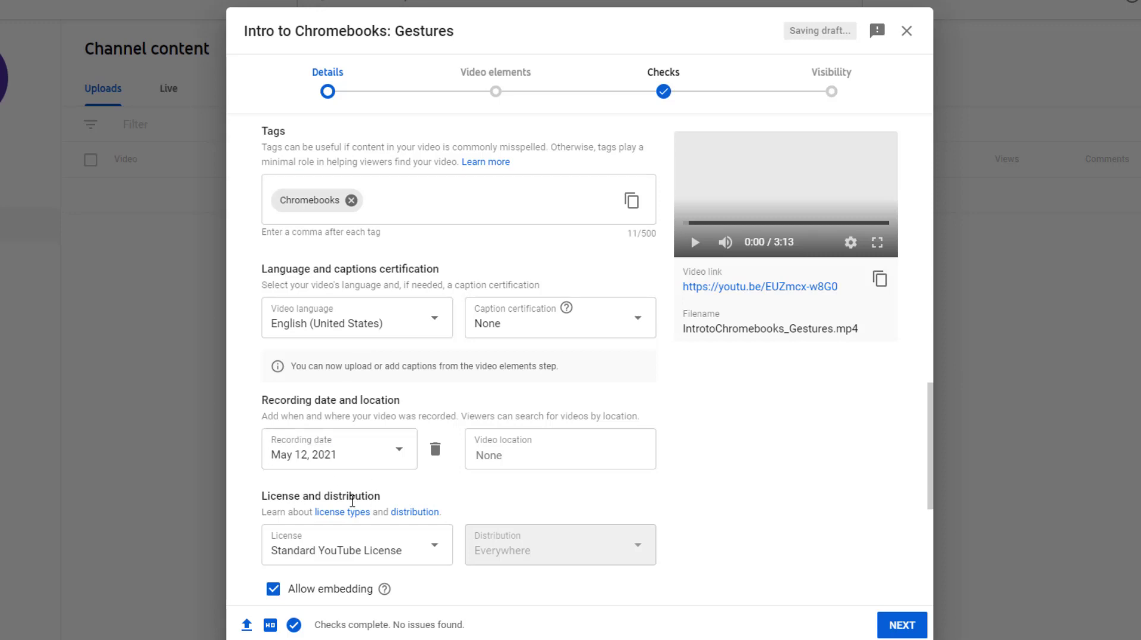
# Step: Disallow embedding of the video and turn off permission for people to sample its content in Shorts
pyautogui.scroll(-3, 708, 438)
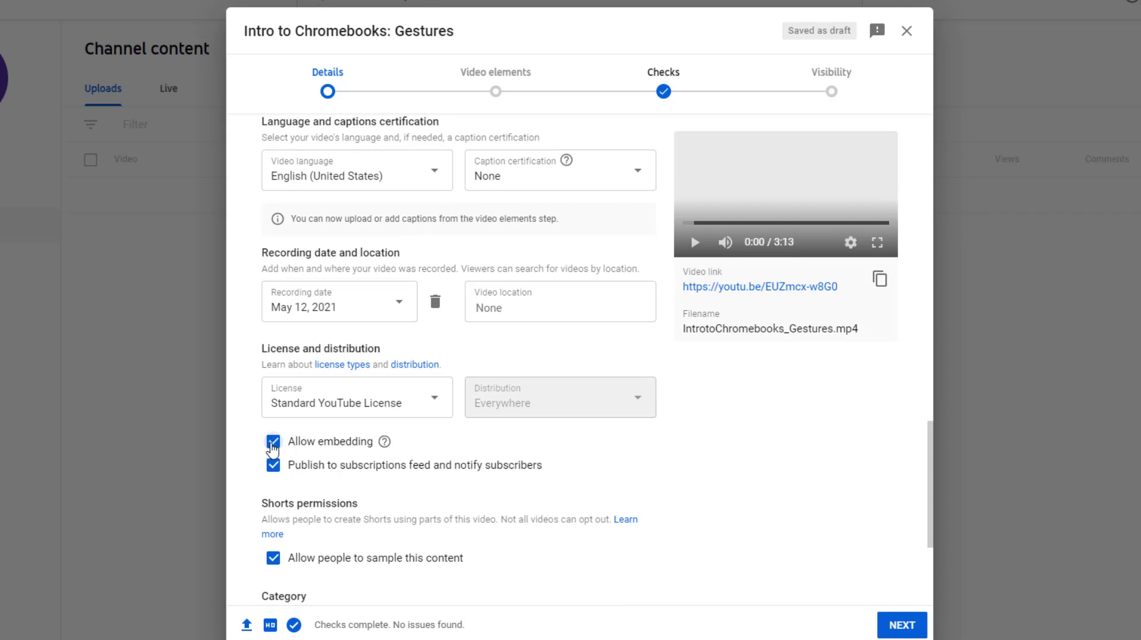
pyautogui.click(272, 445)
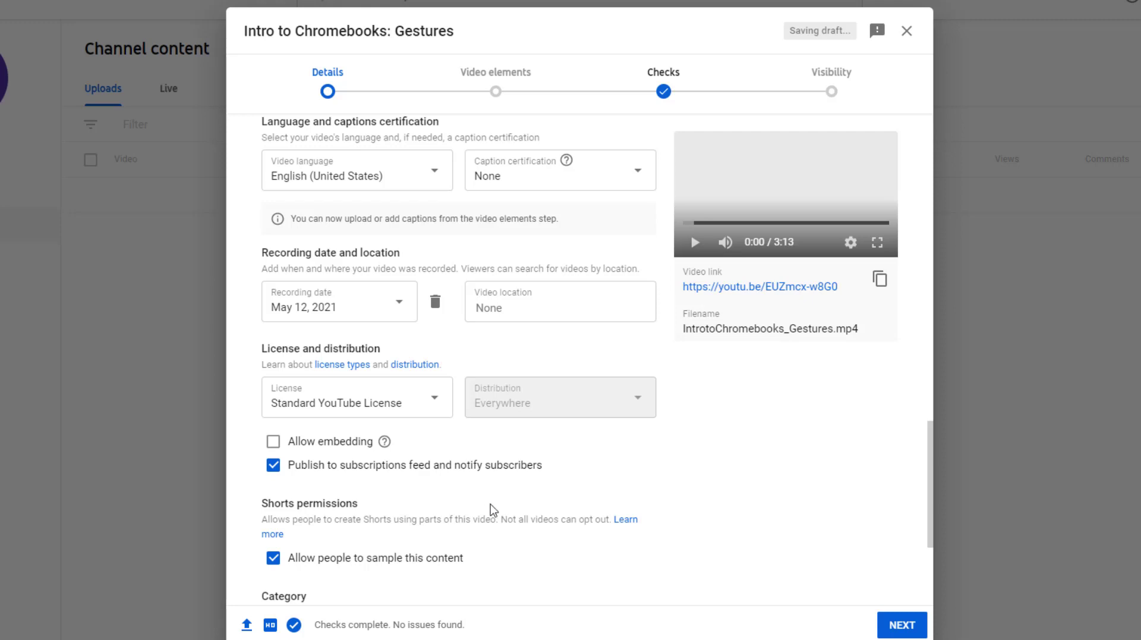
pyautogui.scroll(-1, 491, 510)
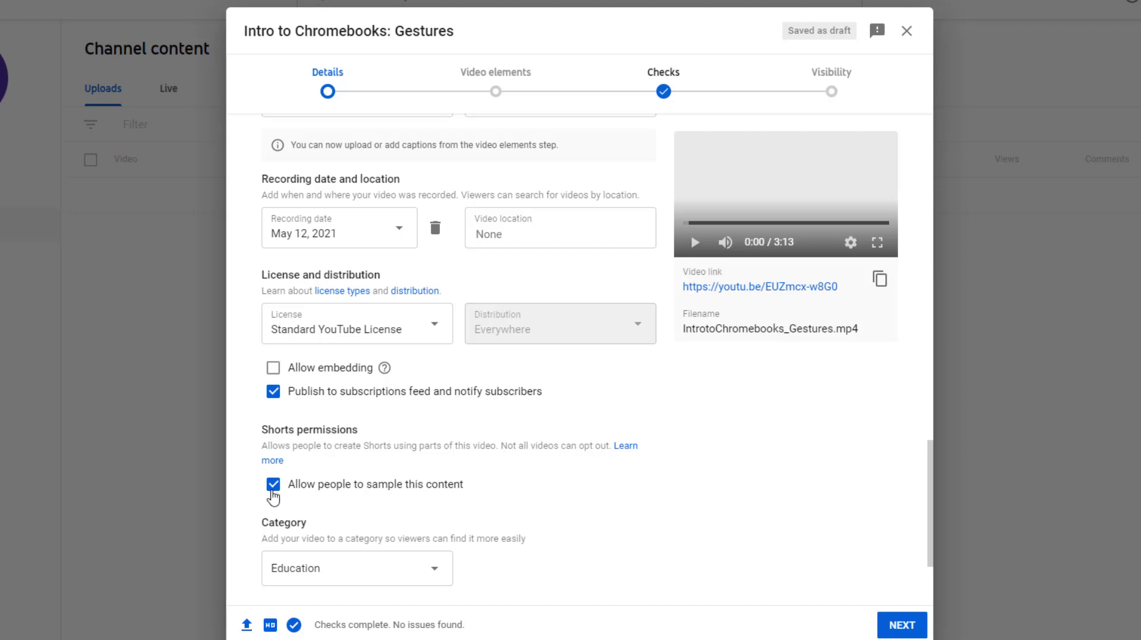
pyautogui.click(273, 486)
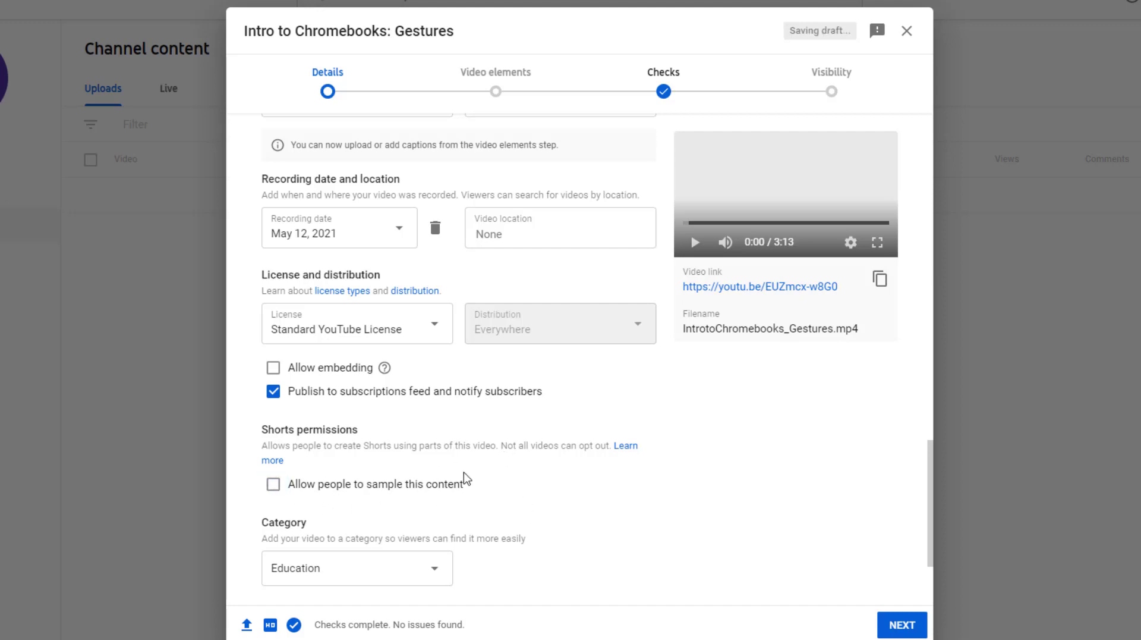
pyautogui.scroll(-2, 467, 478)
pyautogui.scroll(20, 467, 478)
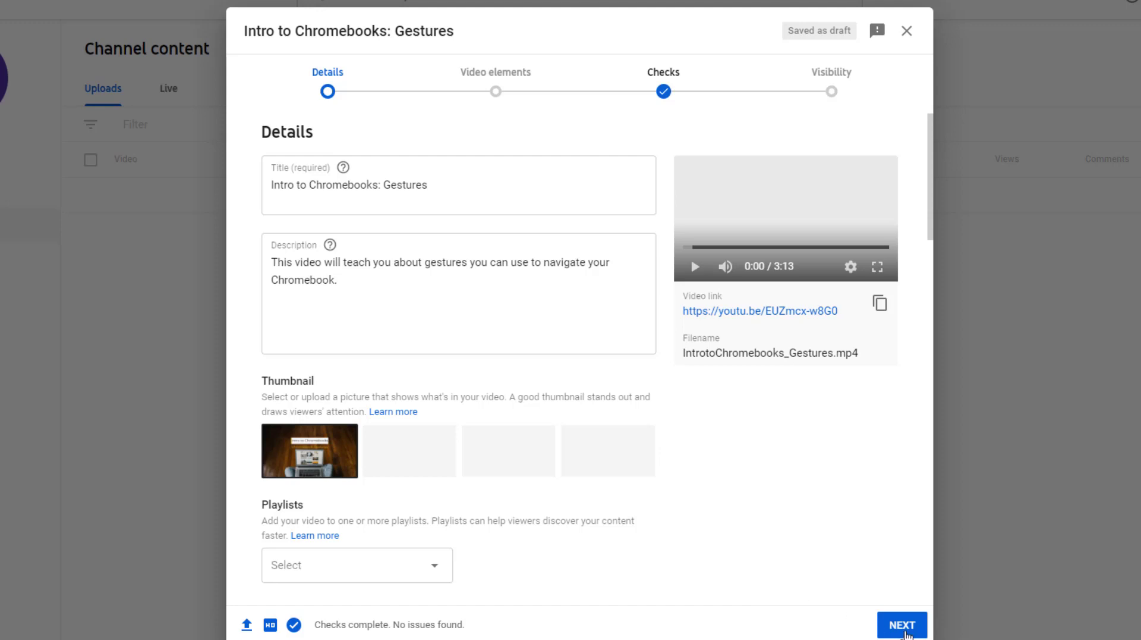
# Step: Proceed through video elements and checks without additions, set the visibility to Unlisted, and save the video
pyautogui.click(901, 627)
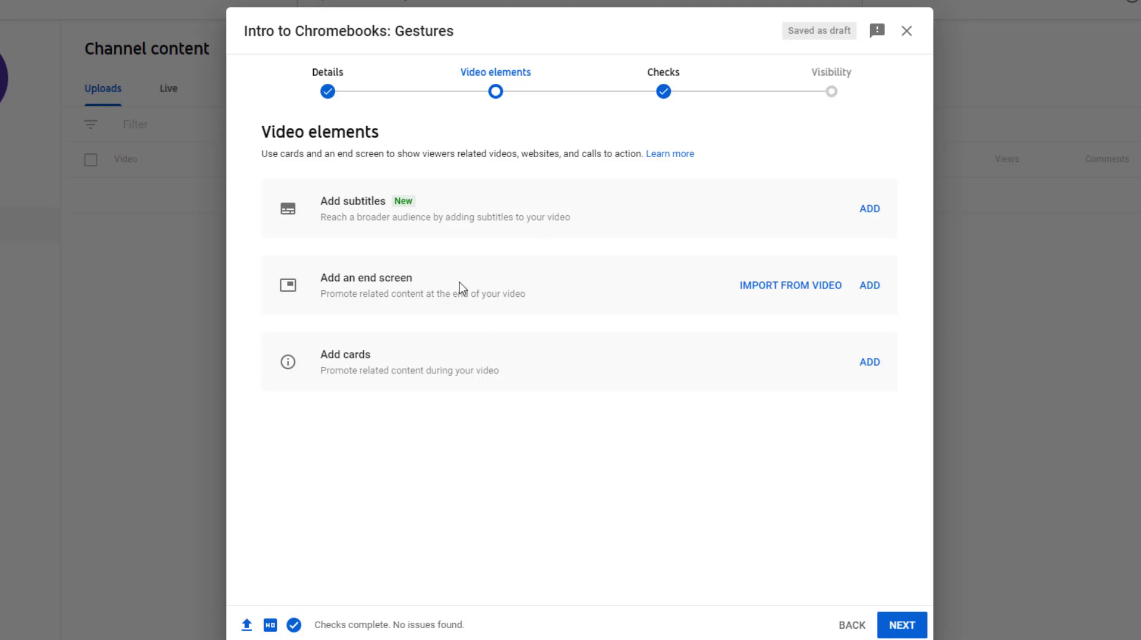
pyautogui.click(906, 625)
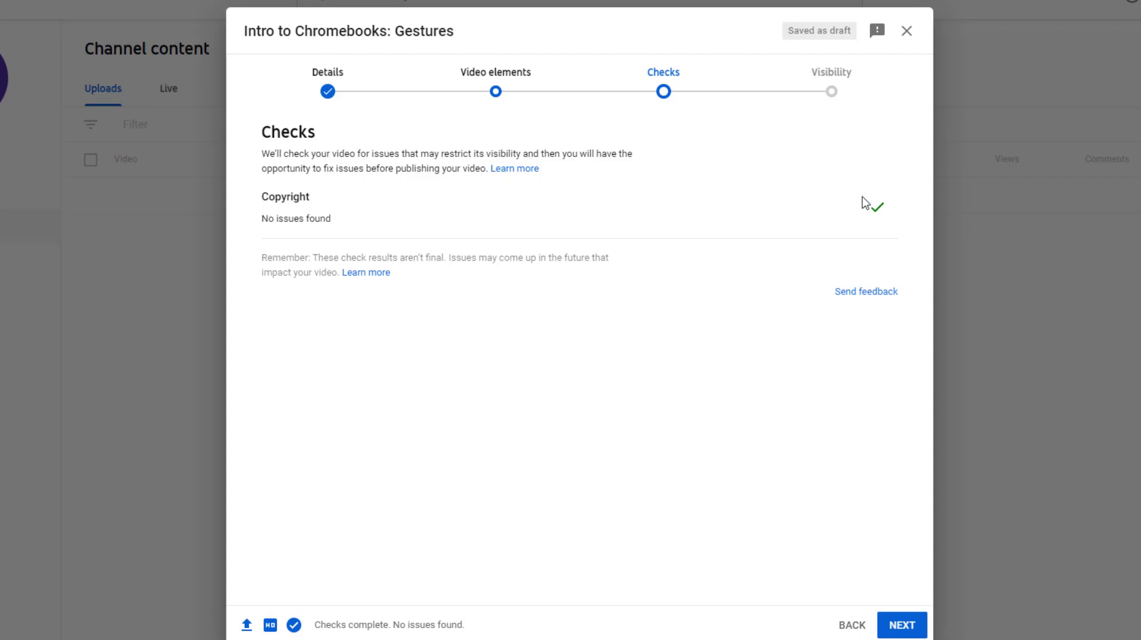
pyautogui.click(909, 630)
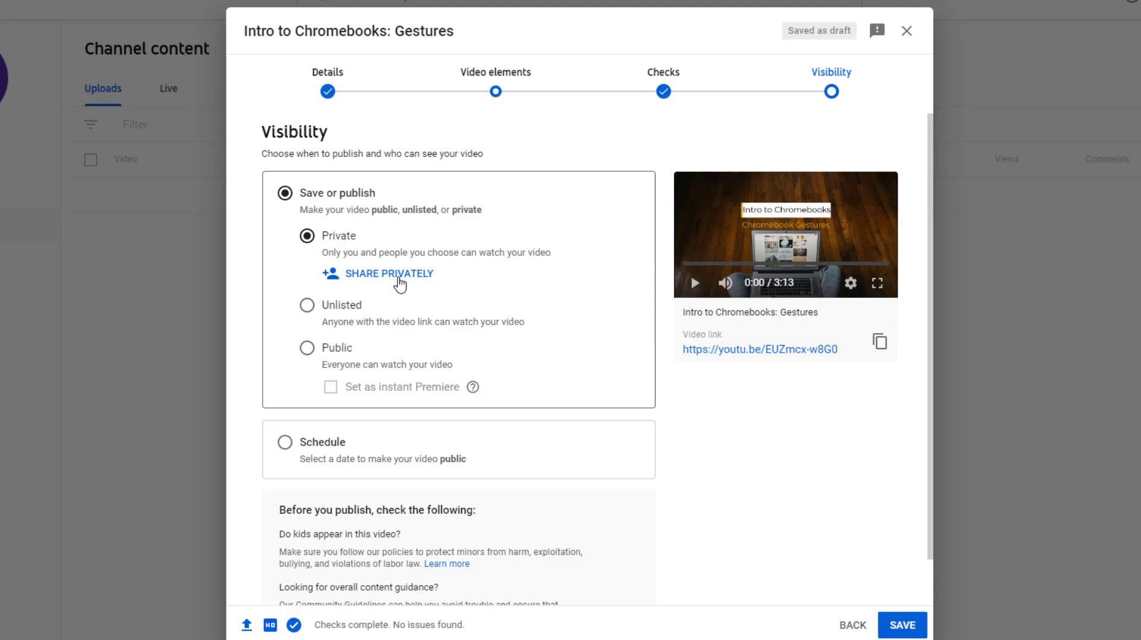
pyautogui.click(308, 305)
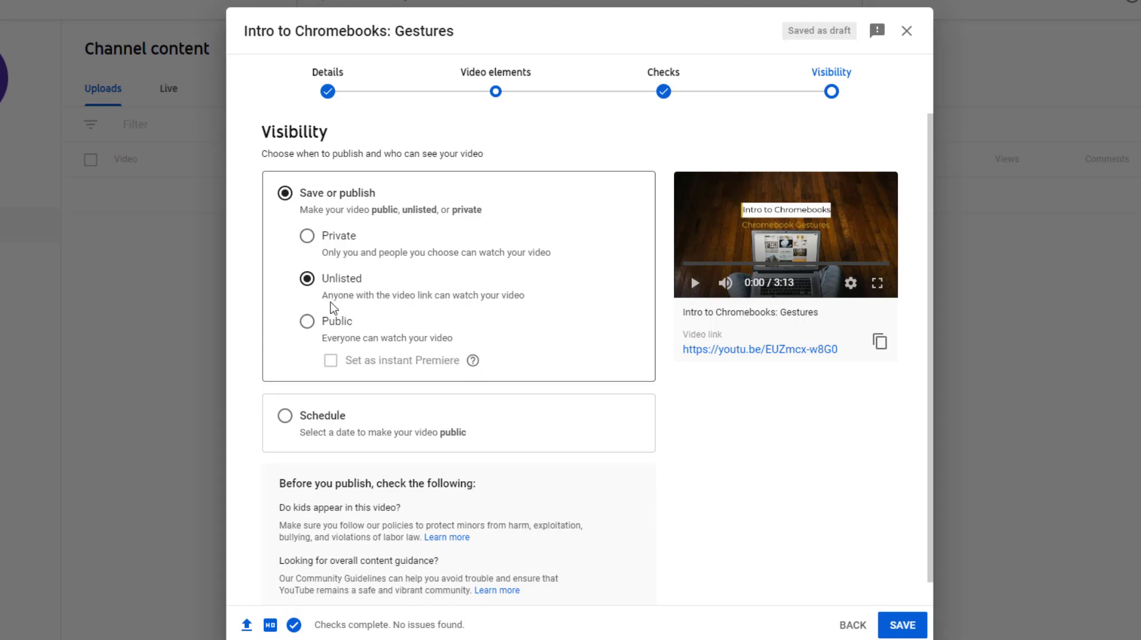
pyautogui.scroll(-1, 416, 341)
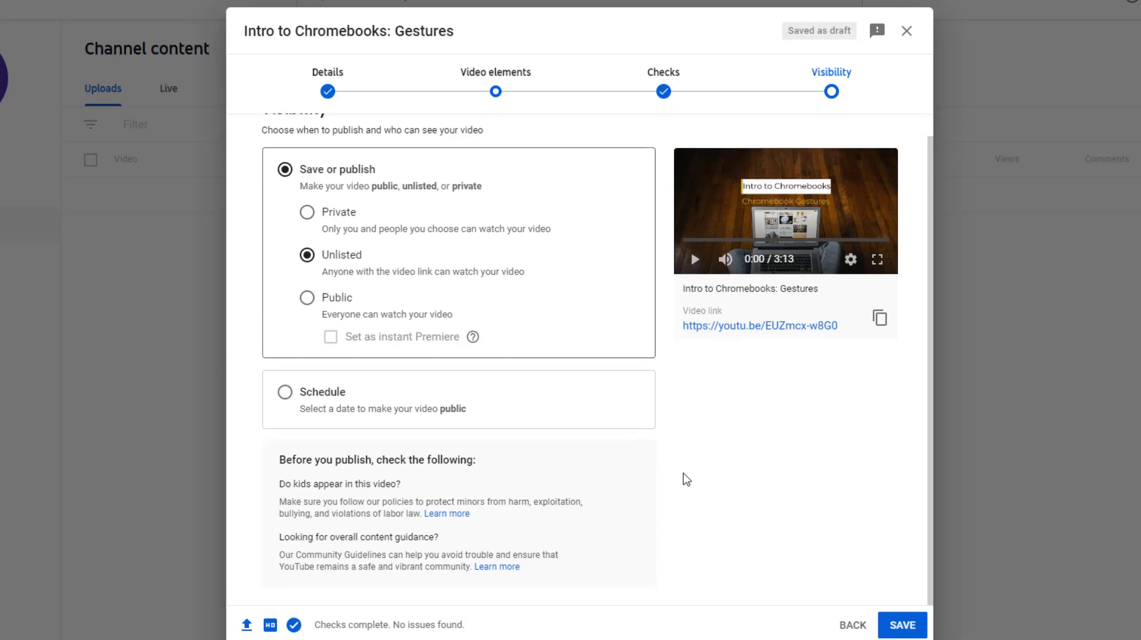
pyautogui.click(902, 625)
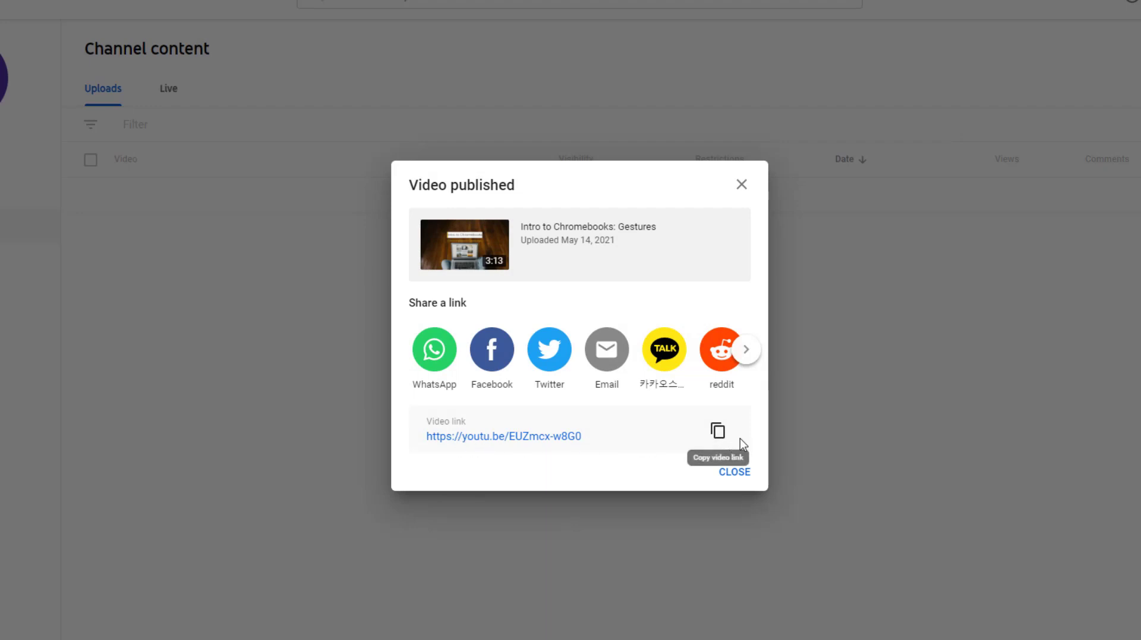
# Step: Browse the link-sharing services offered for the published video and close the sharing dialog
pyautogui.click(753, 354)
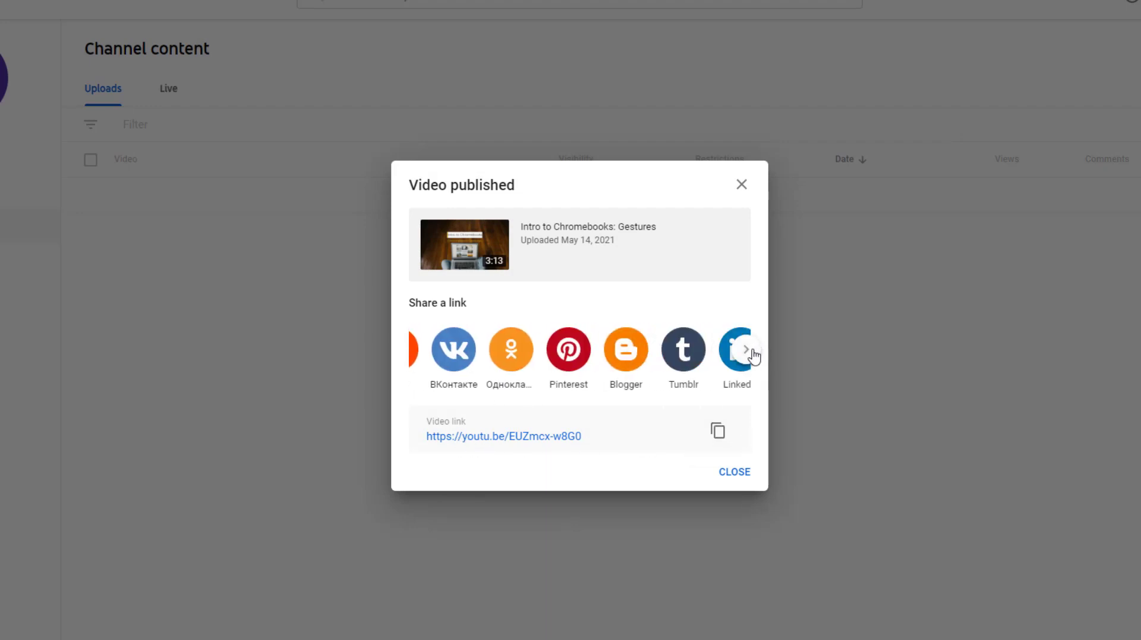
pyautogui.click(752, 360)
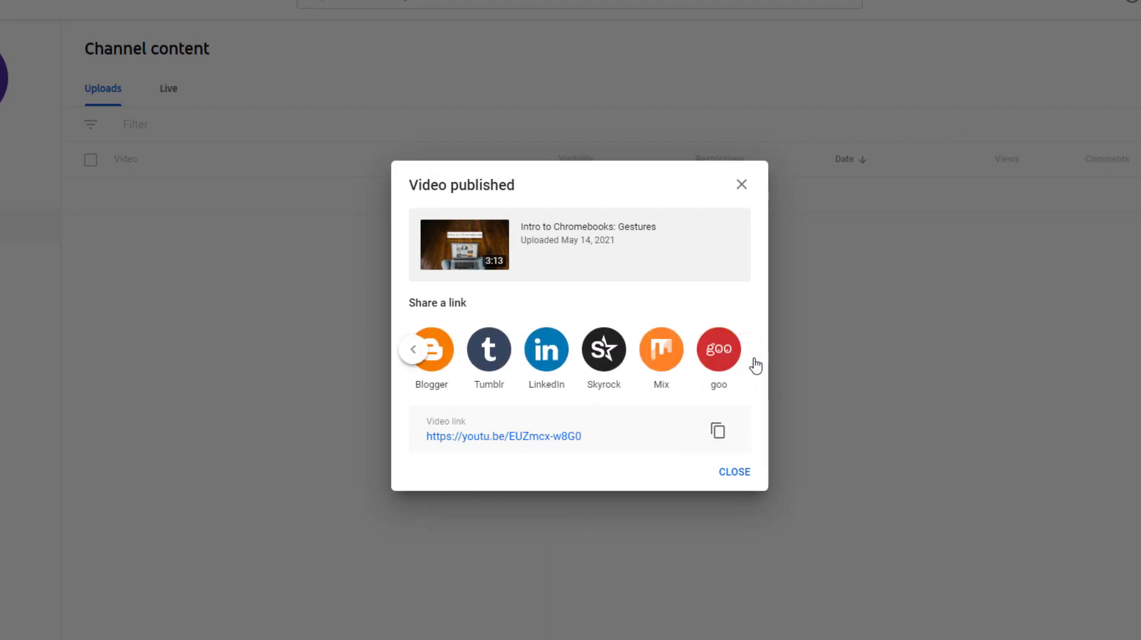
pyautogui.click(743, 187)
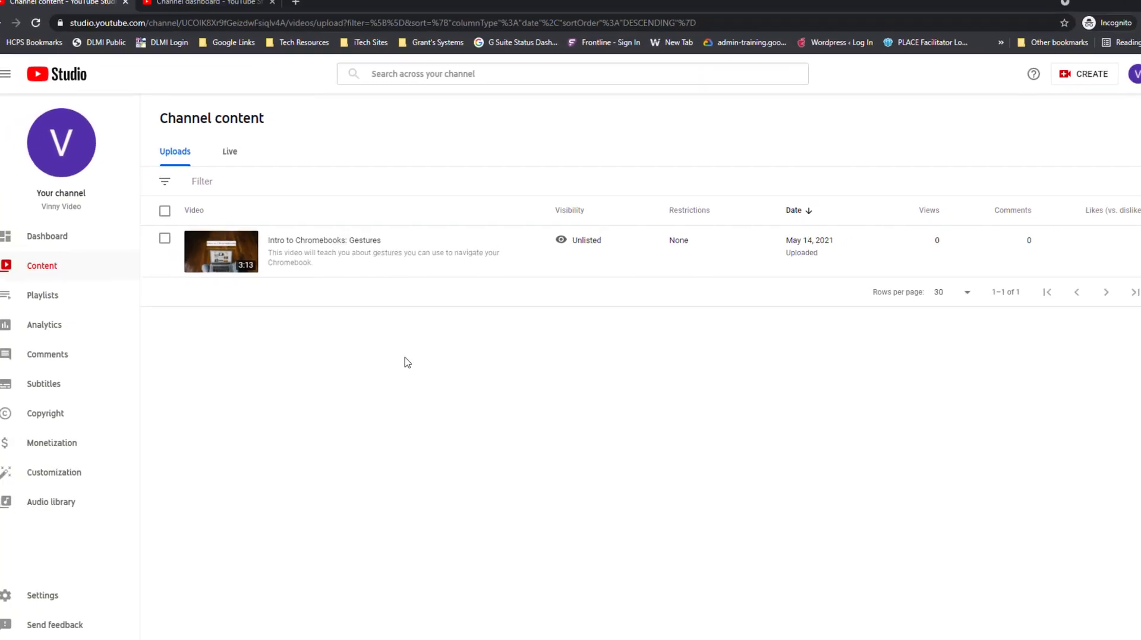
# Step: Visit the channel dashboard, then return to the channel content list and dismiss the Studio search and channel customization tips
pyautogui.click(46, 240)
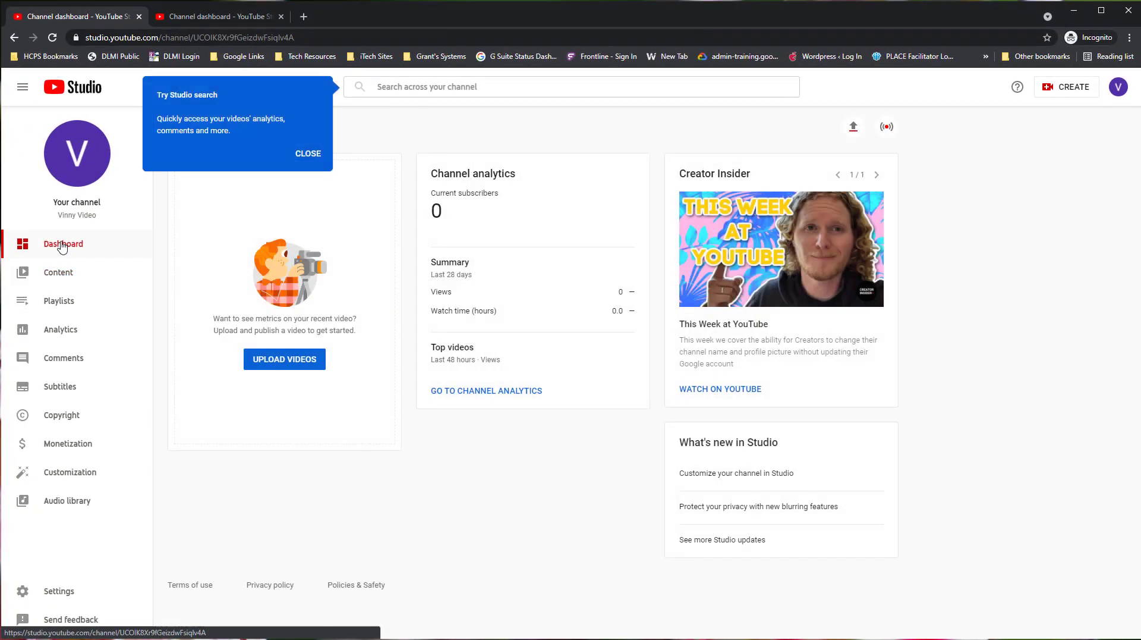
pyautogui.click(74, 278)
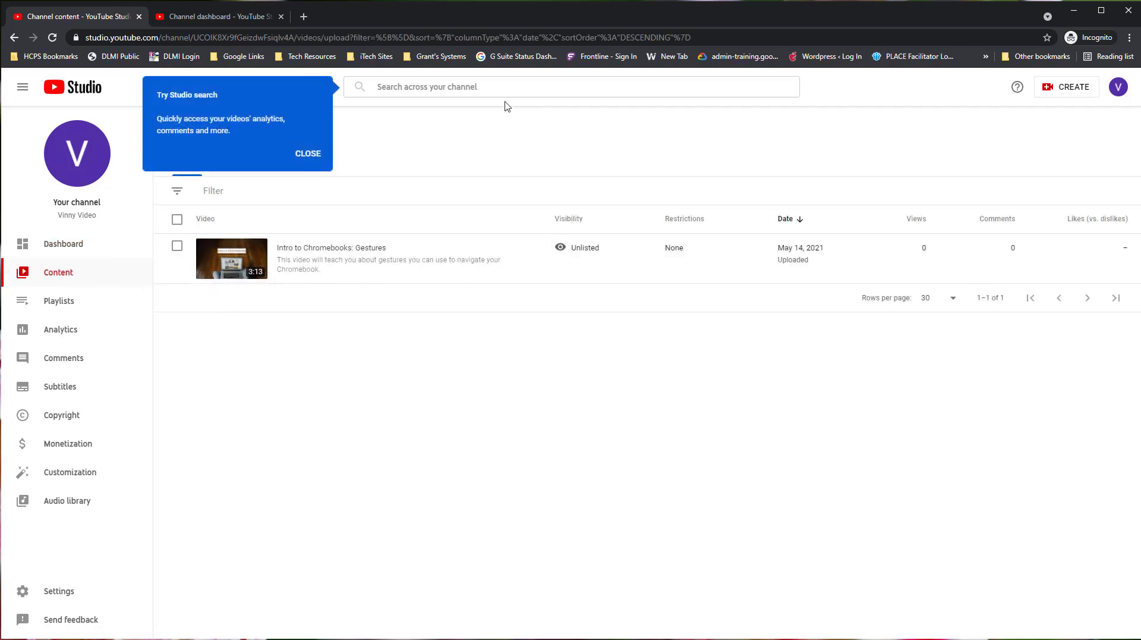
pyautogui.click(315, 153)
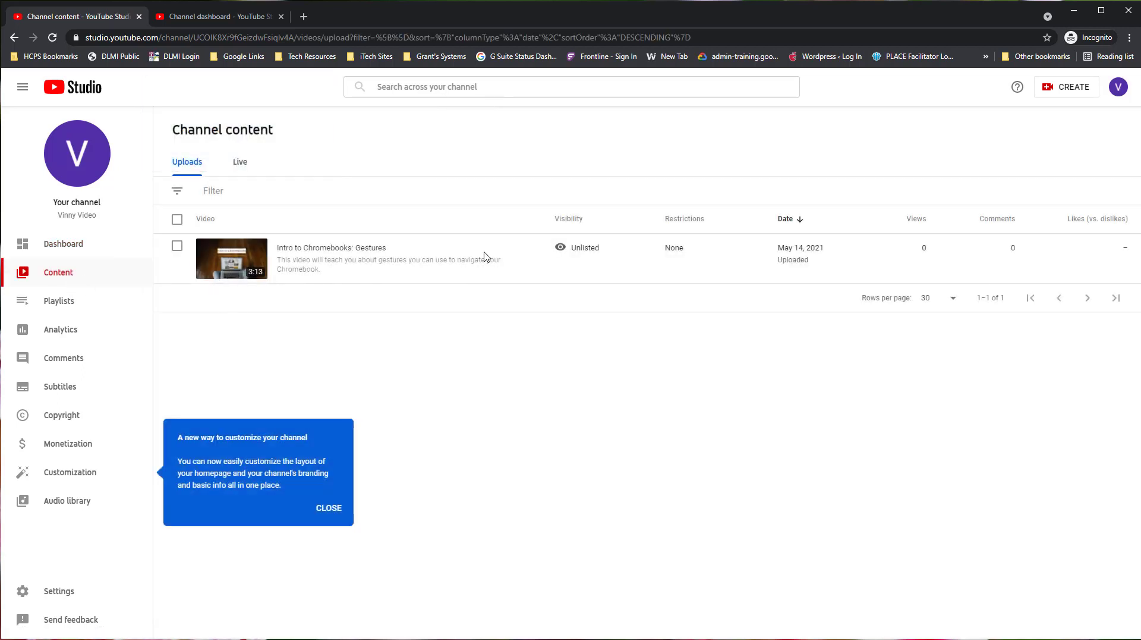
pyautogui.click(331, 508)
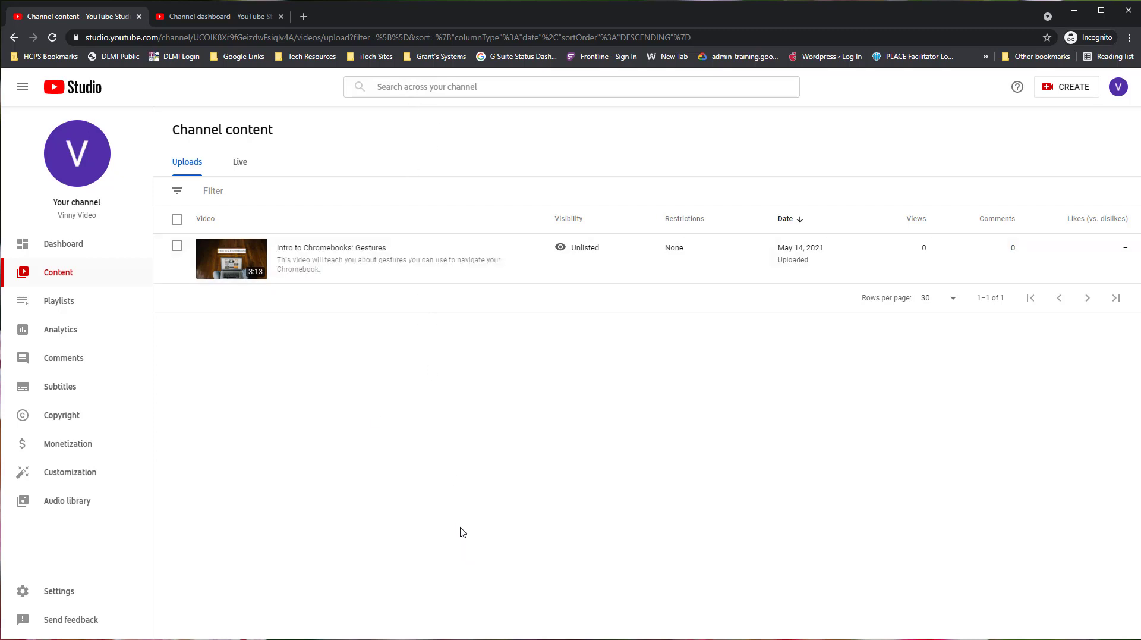
# Step: Examine the visibility options for the uploaded video in the content list and close them without changes
pyautogui.moveTo(598, 259)
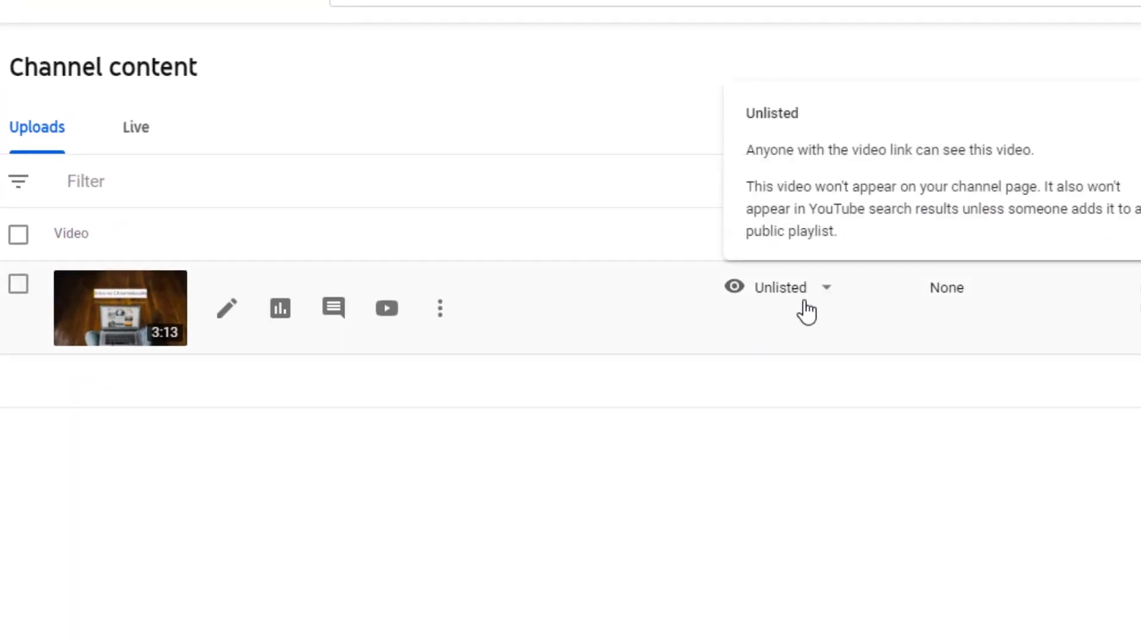
pyautogui.click(829, 295)
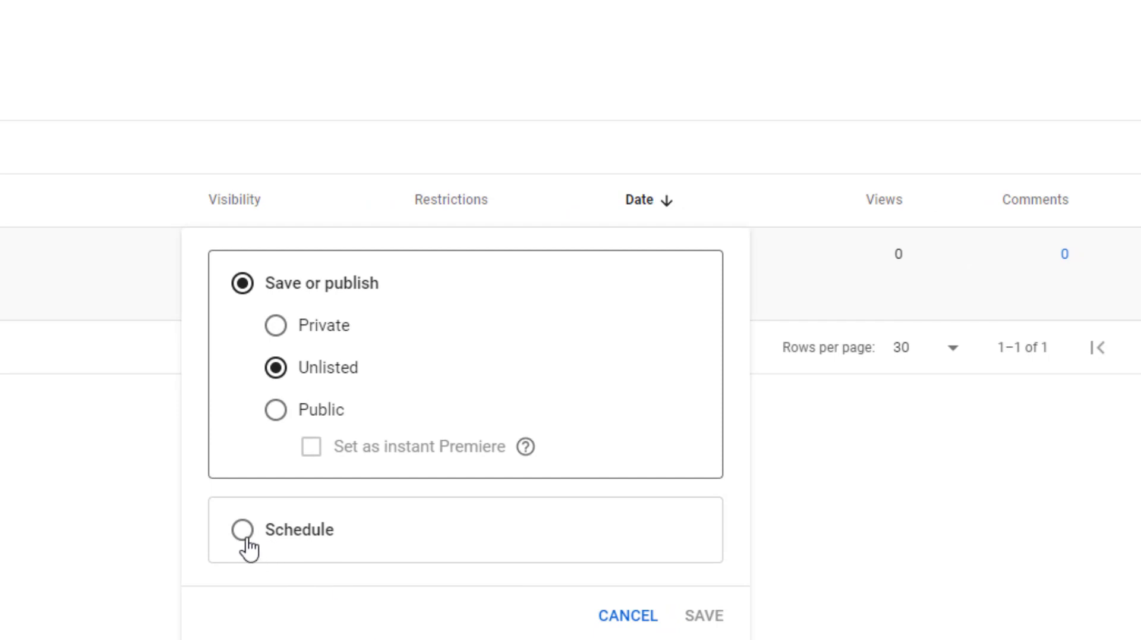
pyautogui.click(927, 517)
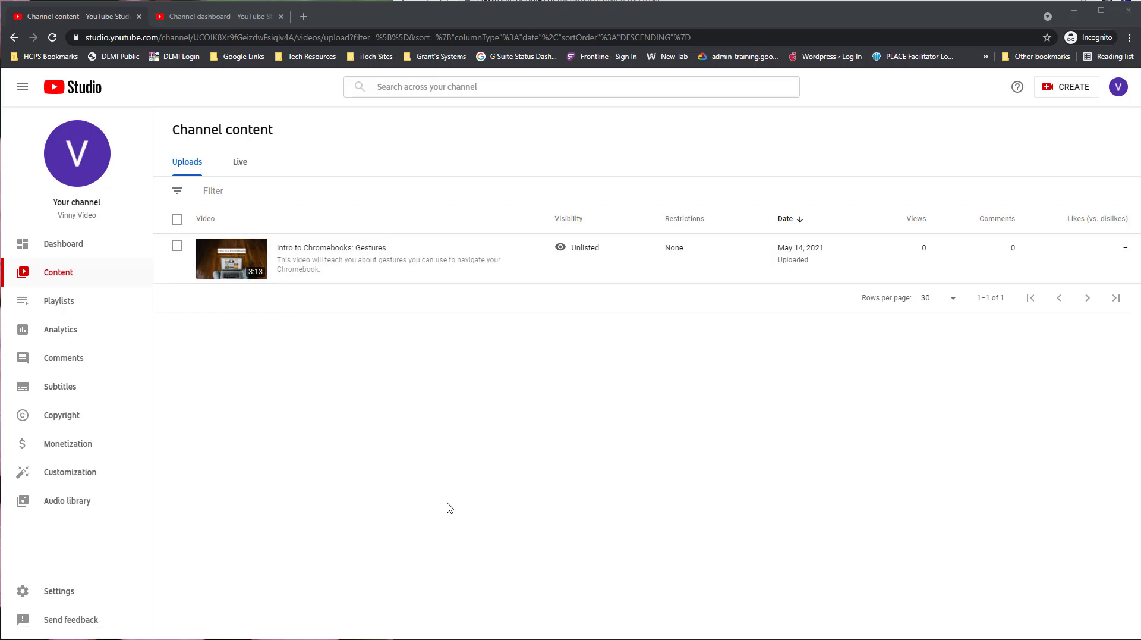
# Step: Open the details page of the uploaded Gestures video, dismiss the customized menu tip, and review its editable settings
pyautogui.click(228, 260)
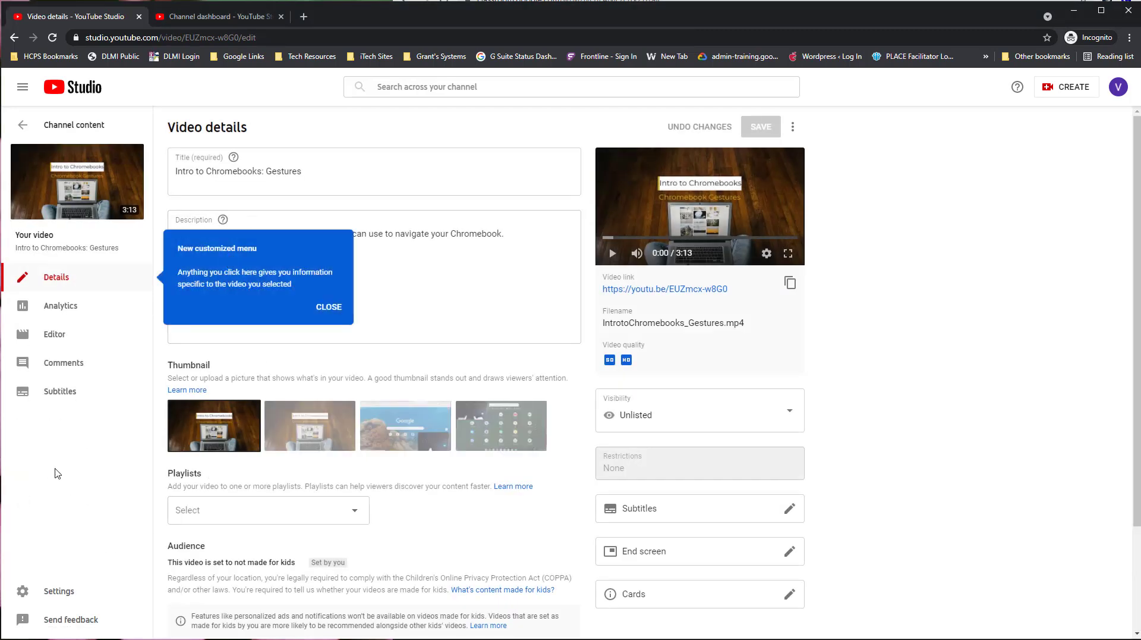
pyautogui.click(329, 307)
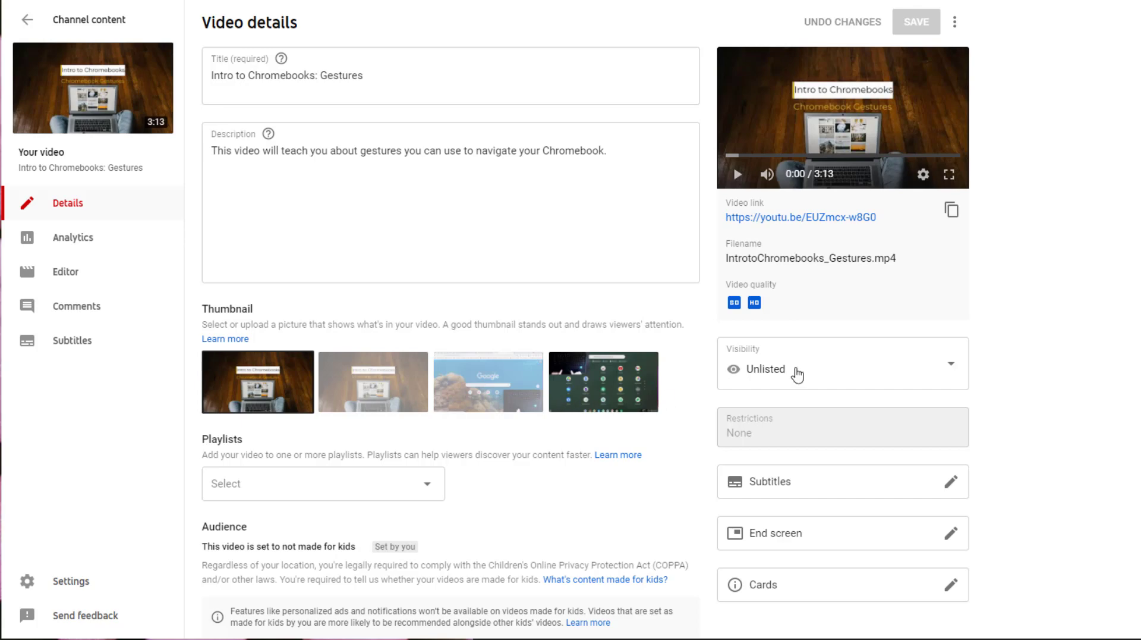
pyautogui.scroll(-2, 461, 169)
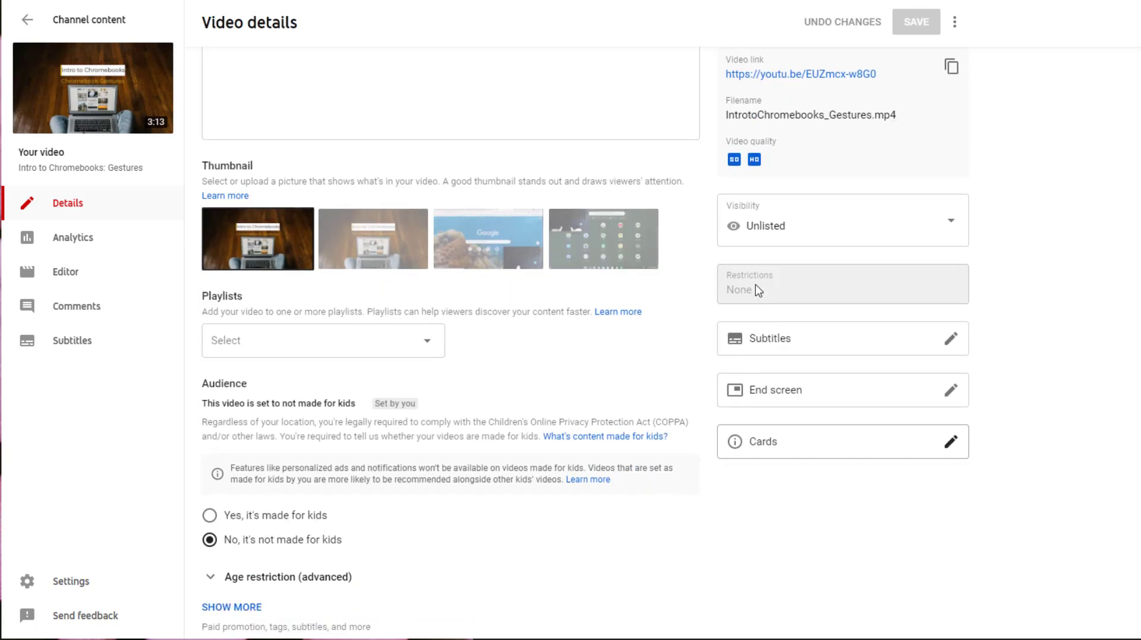
# Step: Review the Gestures video's analytics, covering its reach, engagement and audience reports, and return to the overview
pyautogui.scroll(2, 675, 583)
pyautogui.scroll(1, 671, 338)
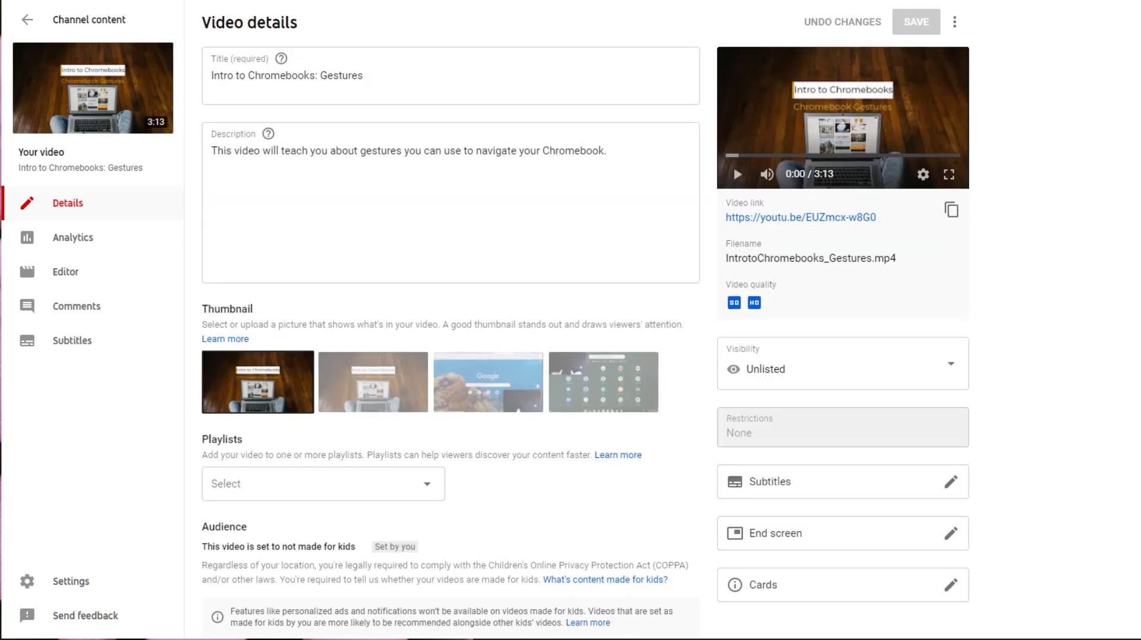
pyautogui.click(78, 245)
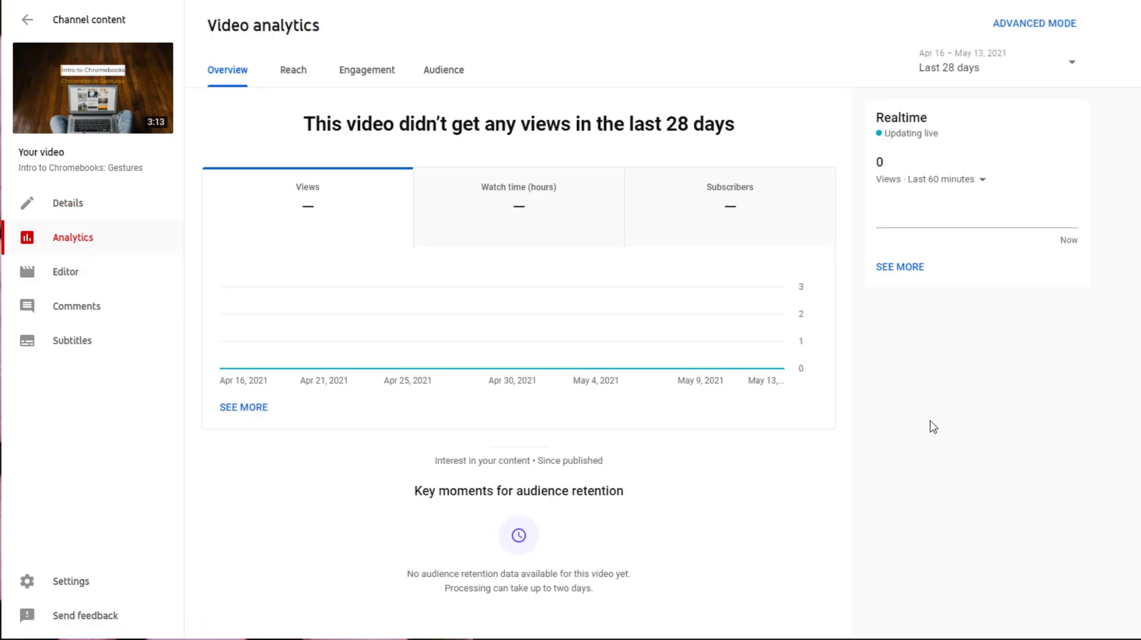
pyautogui.click(290, 76)
pyautogui.click(381, 80)
pyautogui.click(446, 74)
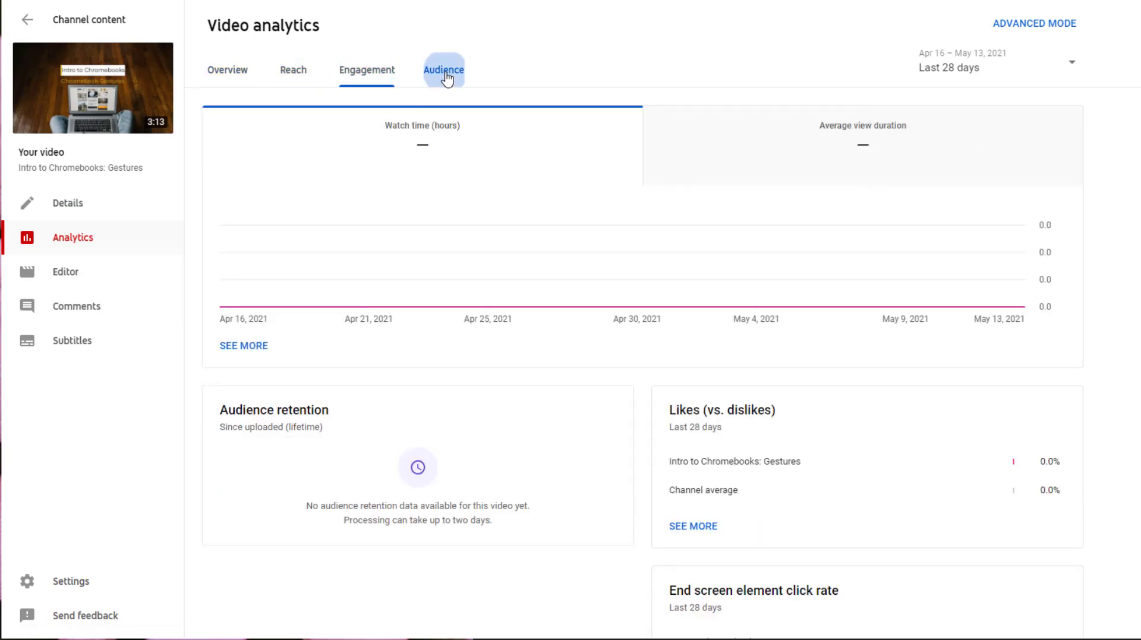
pyautogui.click(227, 75)
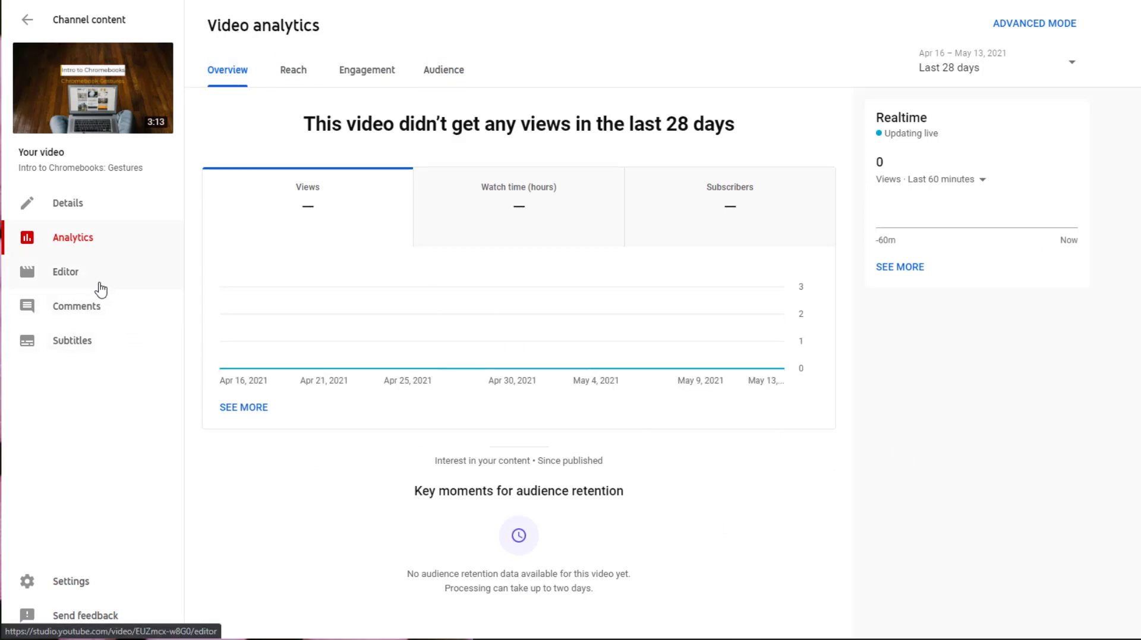
# Step: View the video's comments, dismiss the likely-spam tip, and check the subtitles page for the languages offered
pyautogui.click(91, 308)
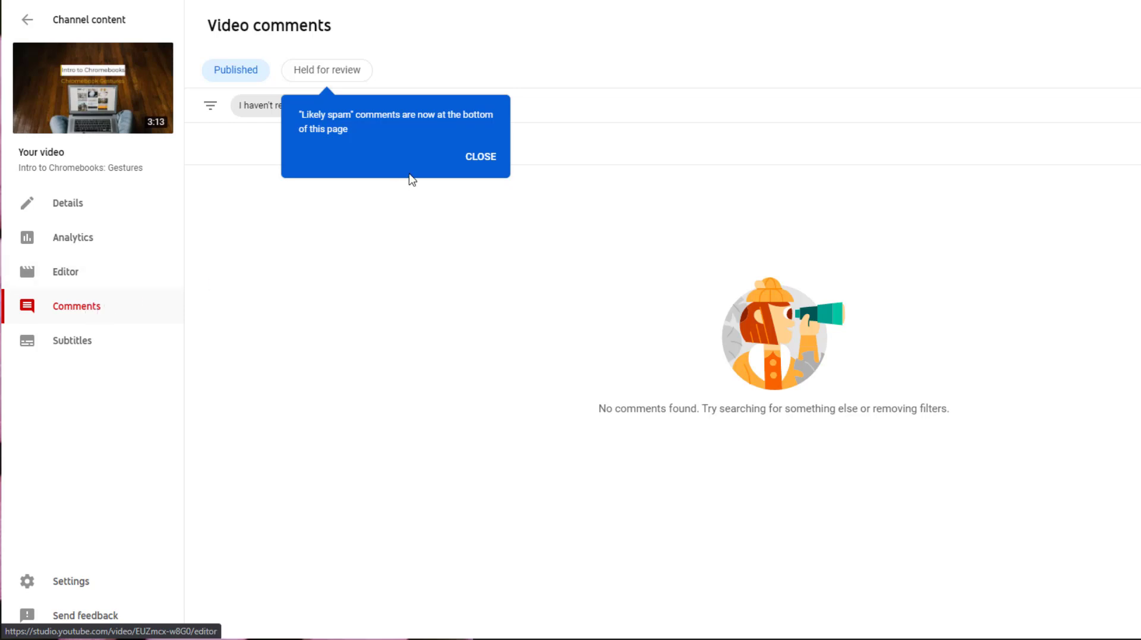
pyautogui.click(480, 168)
pyautogui.click(384, 229)
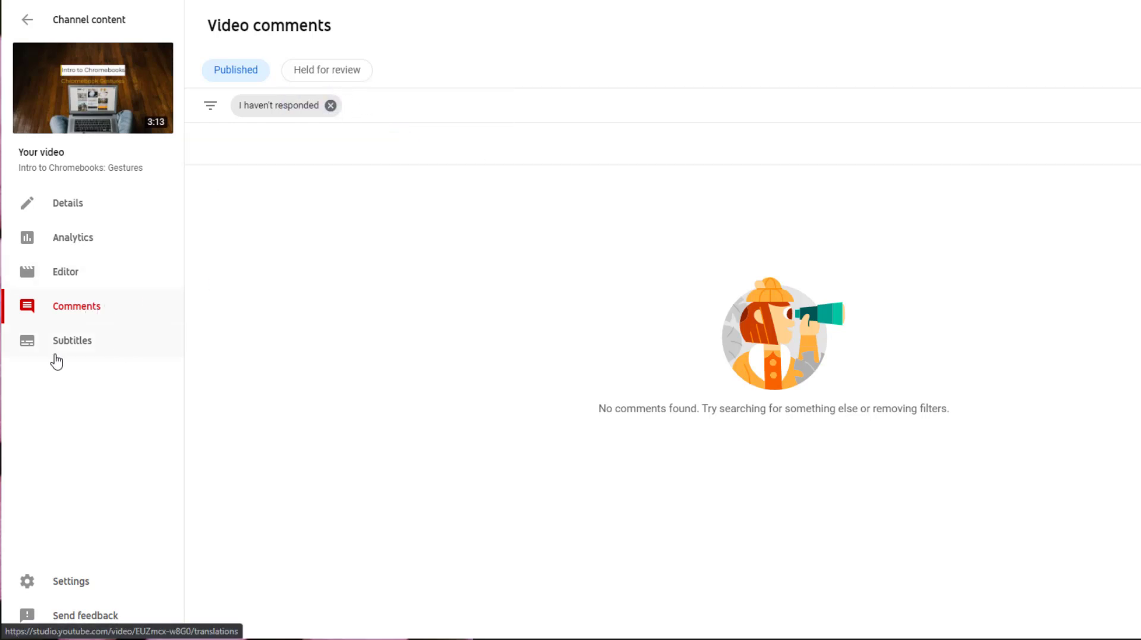
pyautogui.click(77, 346)
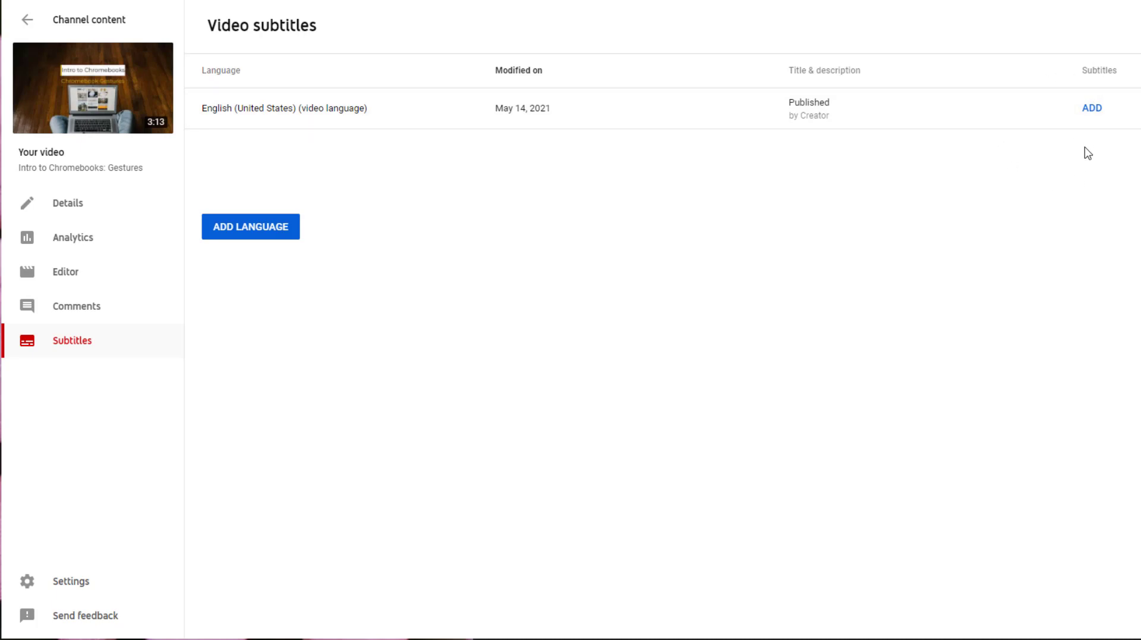
# Step: Open the video editor's timeline for the Gestures video, look over its editing tools, and return to the channel content list
pyautogui.click(91, 276)
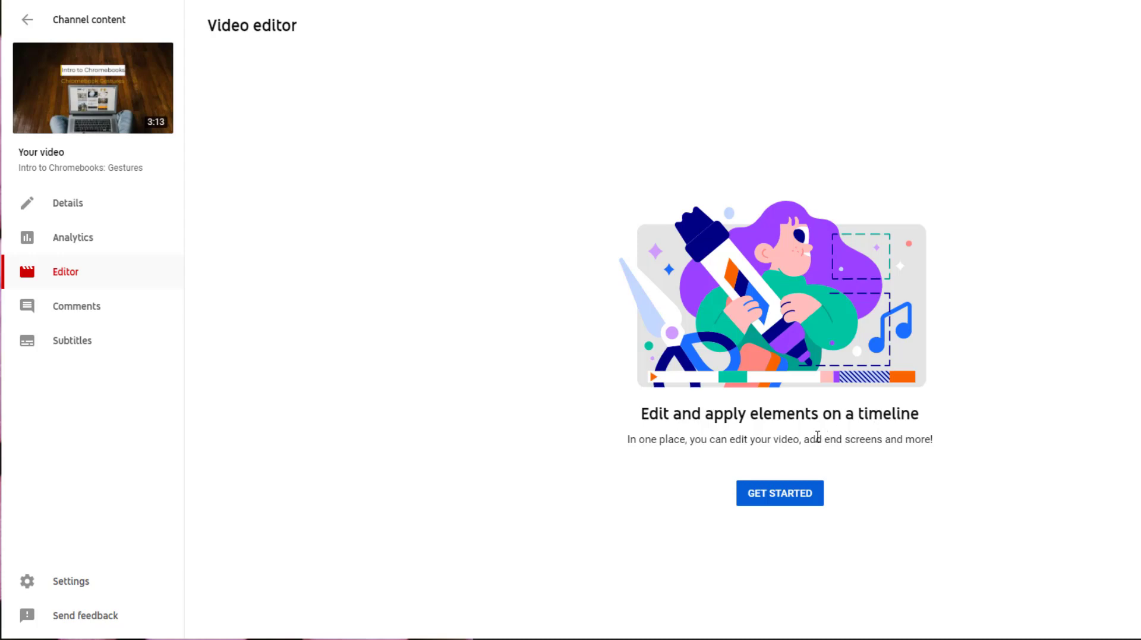
pyautogui.click(789, 500)
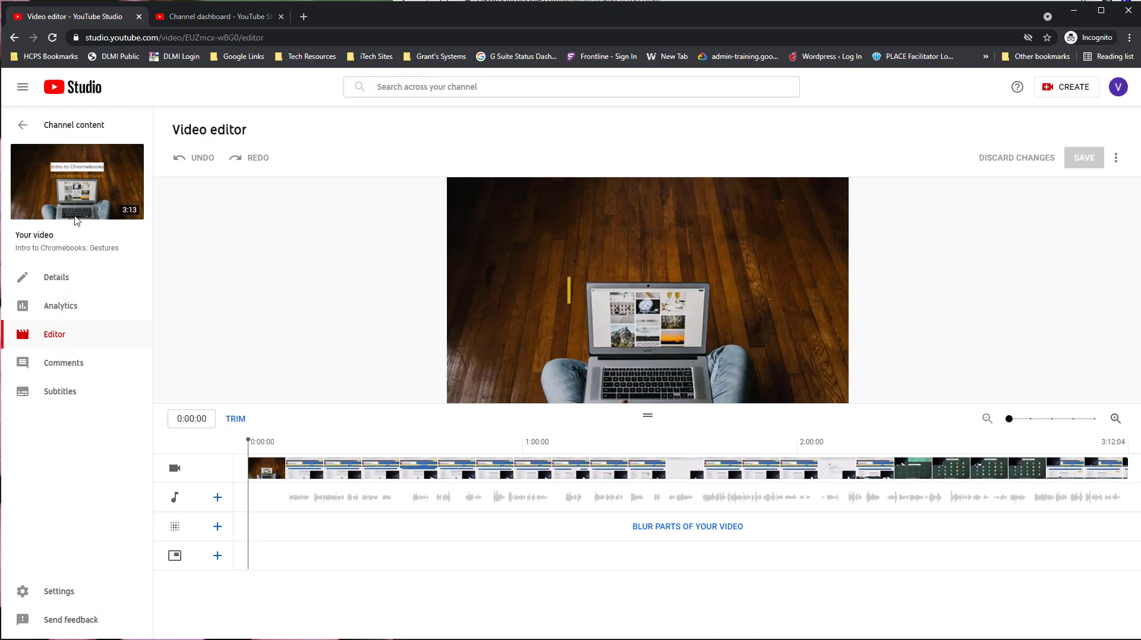
pyautogui.click(19, 127)
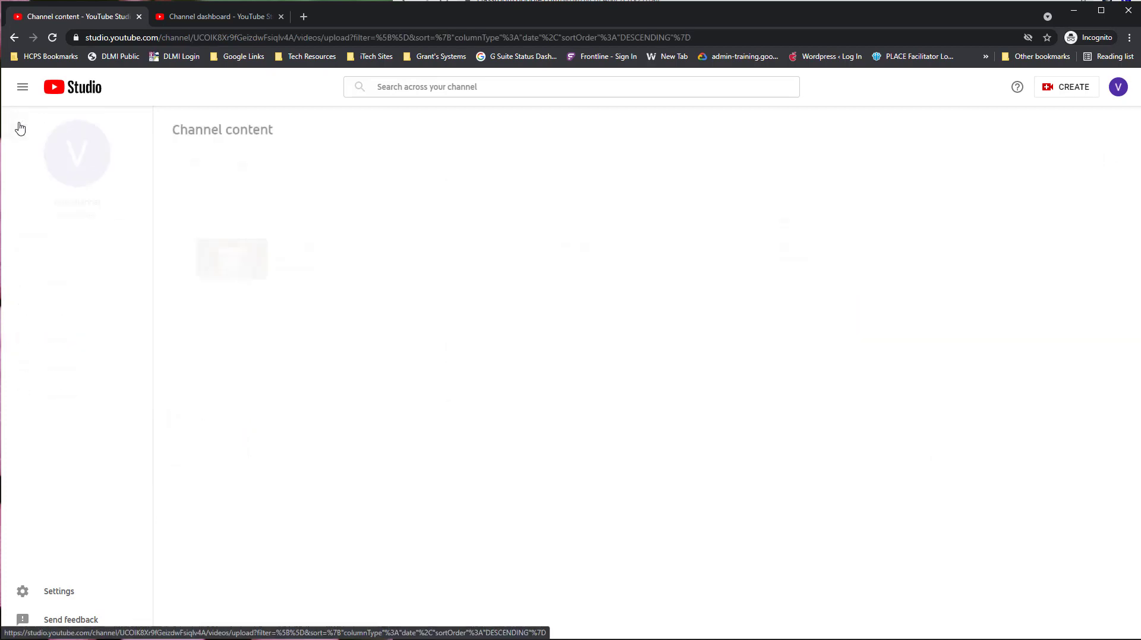